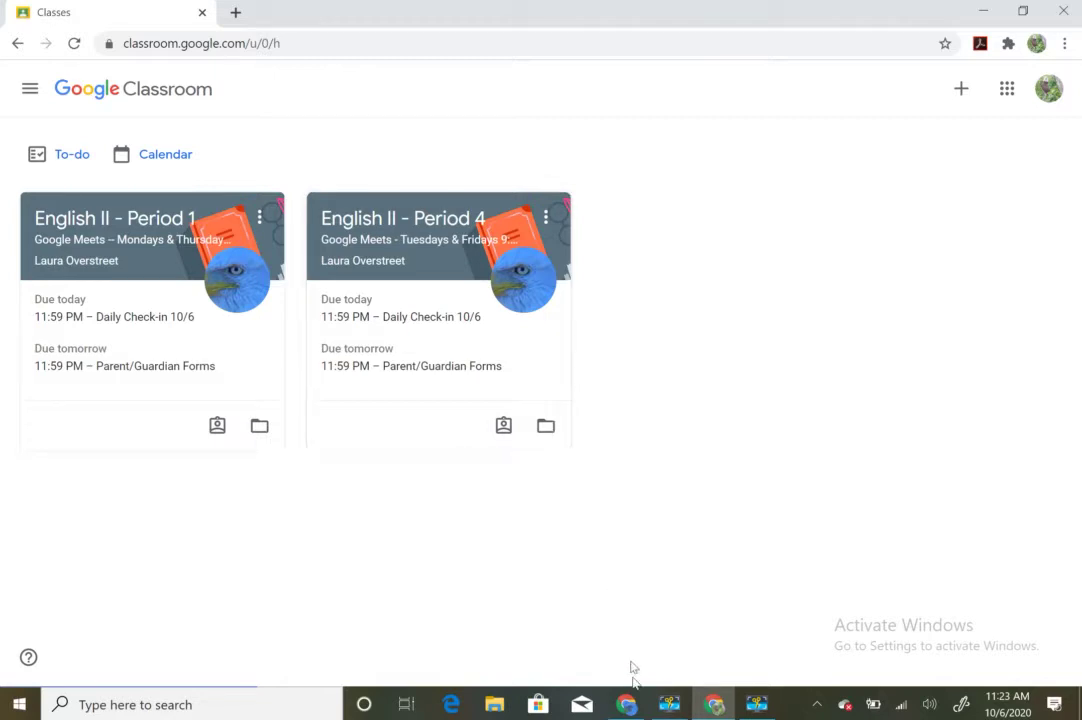
Step: Check the teacher account's class list in the other Chrome window and return to the student account's class list
{"action": "left_click", "coordinate": [629, 704]}
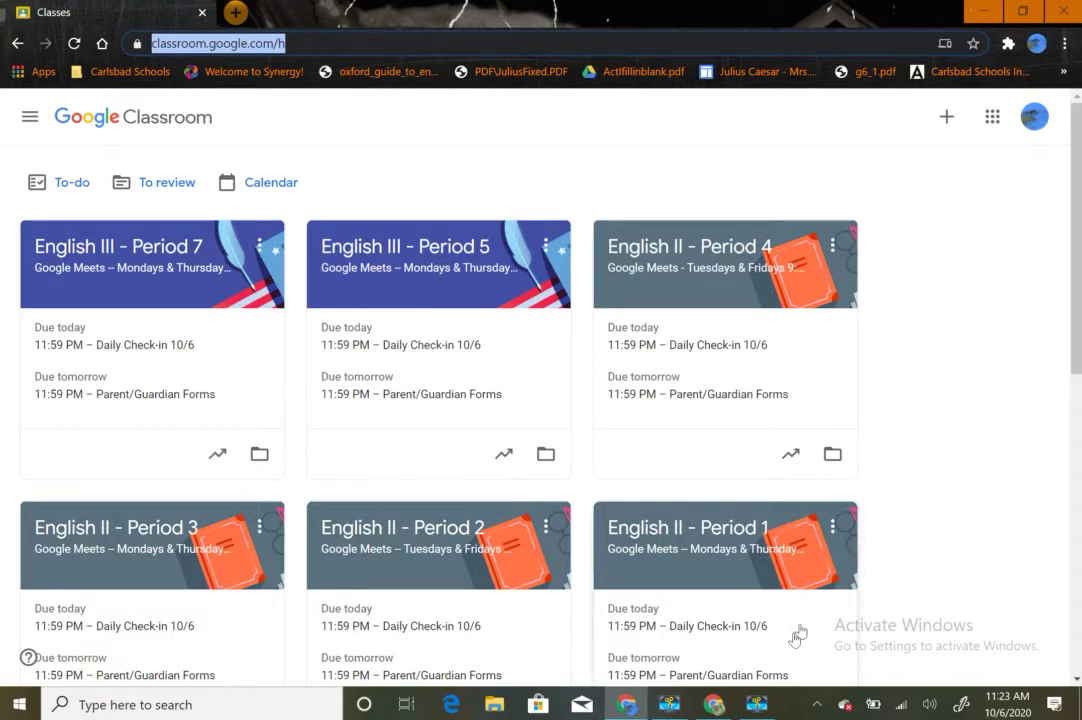
{"action": "mouse_move", "coordinate": [758, 714]}
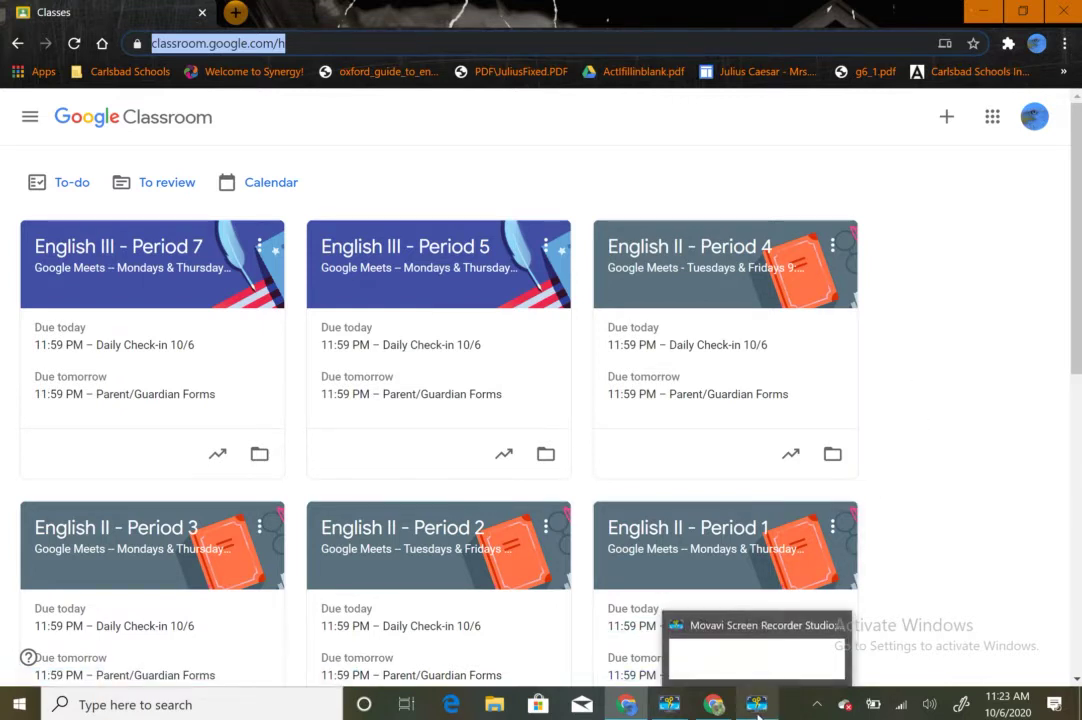
{"action": "mouse_move", "coordinate": [708, 712]}
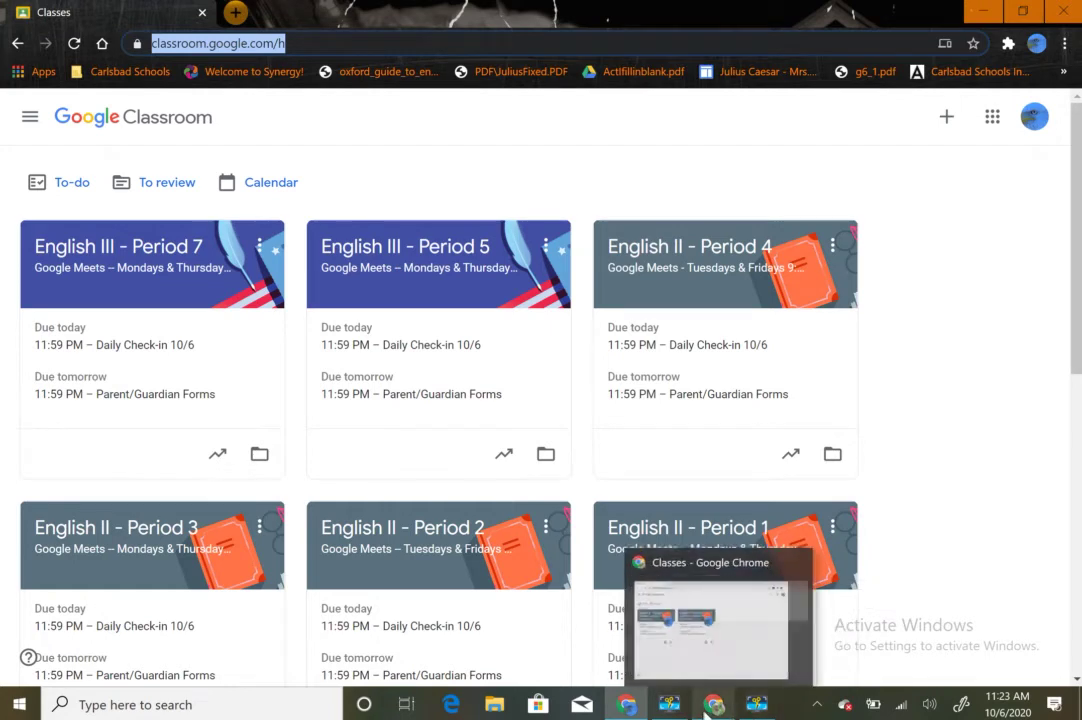
{"action": "left_click", "coordinate": [708, 712]}
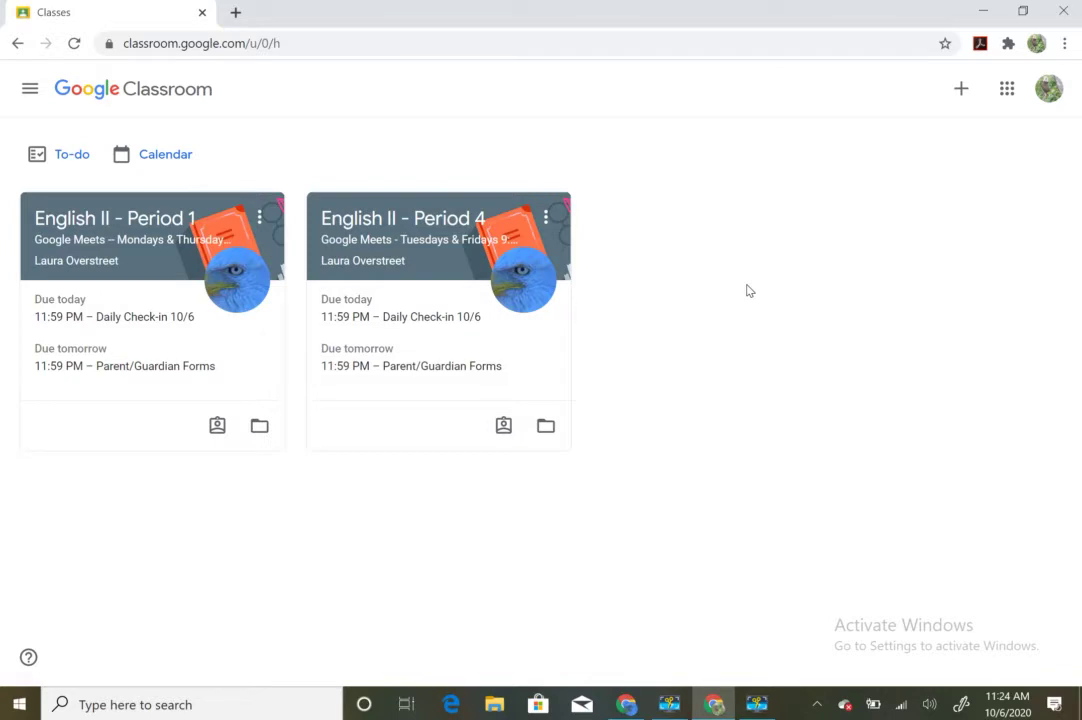
Step: Open the English II - Period 4 class and return to the overview of all enrolled classes
{"action": "left_click", "coordinate": [440, 243]}
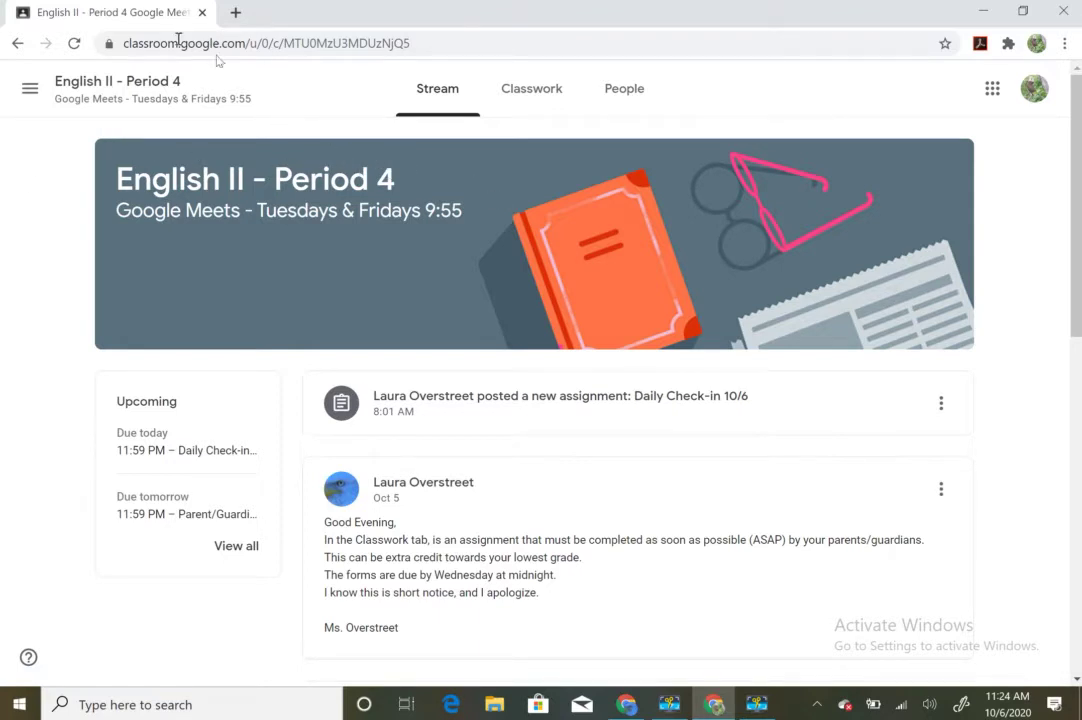
{"action": "left_click", "coordinate": [30, 89]}
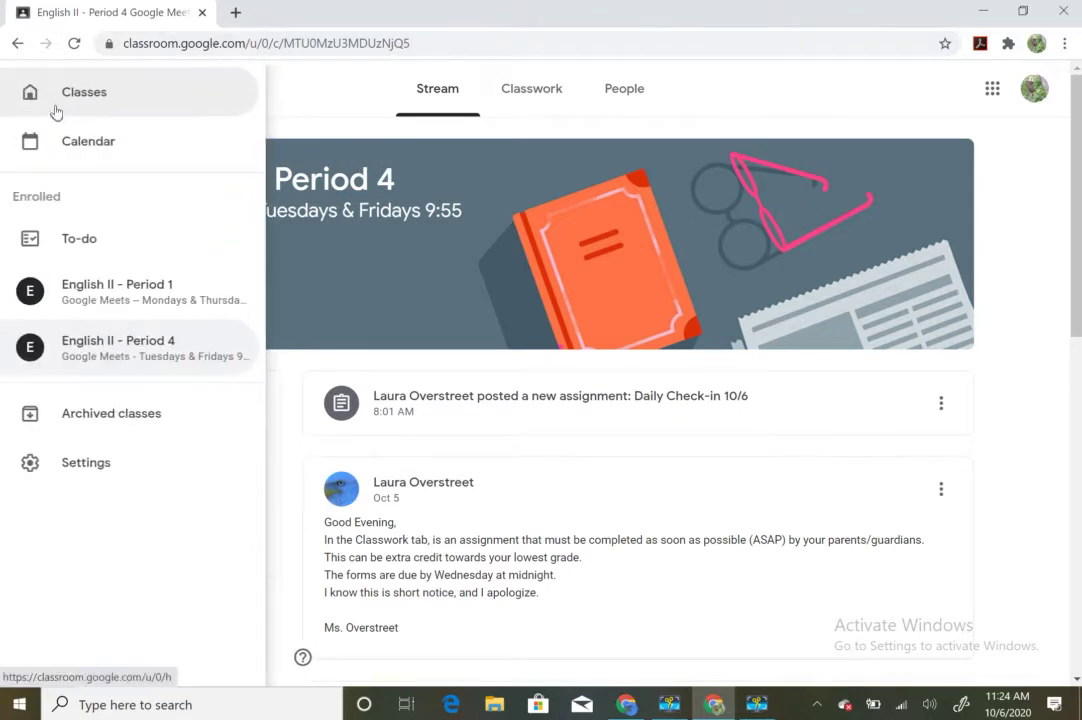
{"action": "left_click", "coordinate": [52, 106]}
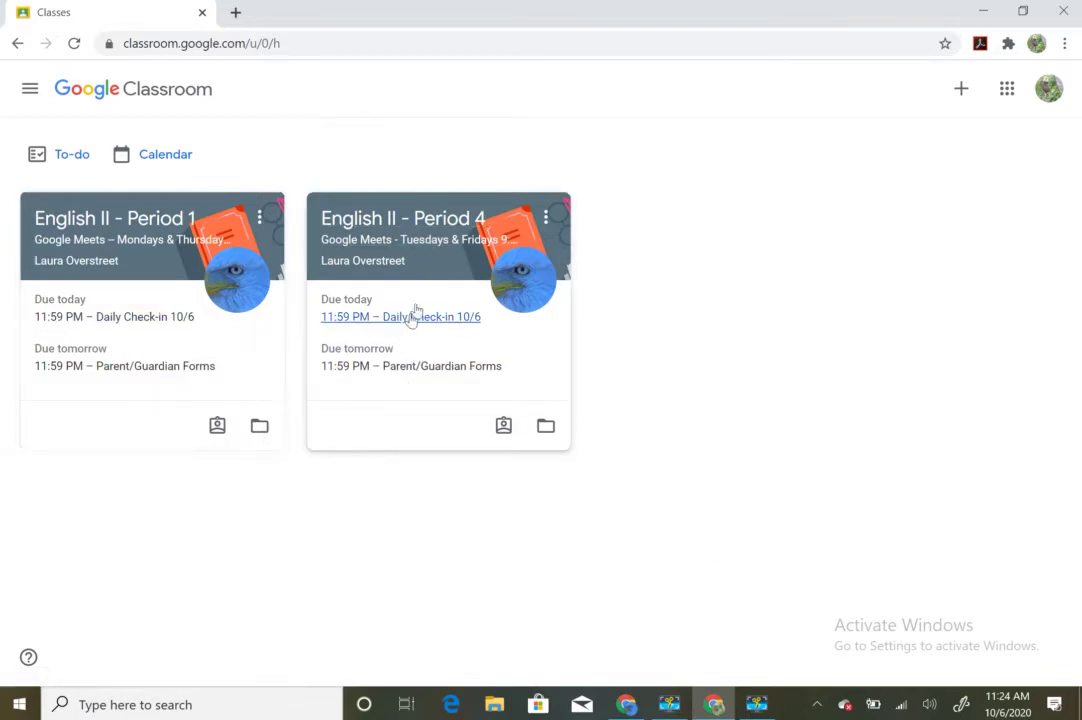
Step: Open English II - Period 4 and look through the announcements and assignment posts in its stream
{"action": "left_click", "coordinate": [418, 247]}
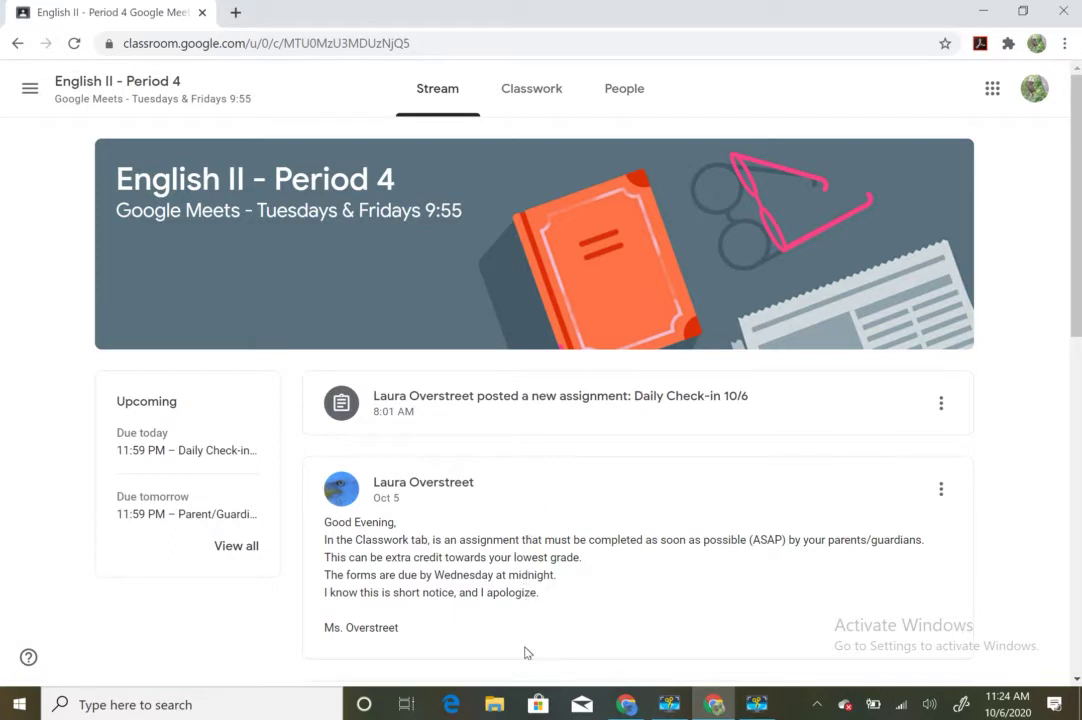
{"action": "scroll", "coordinate": [527, 653], "scroll_direction": "down", "scroll_amount": 5}
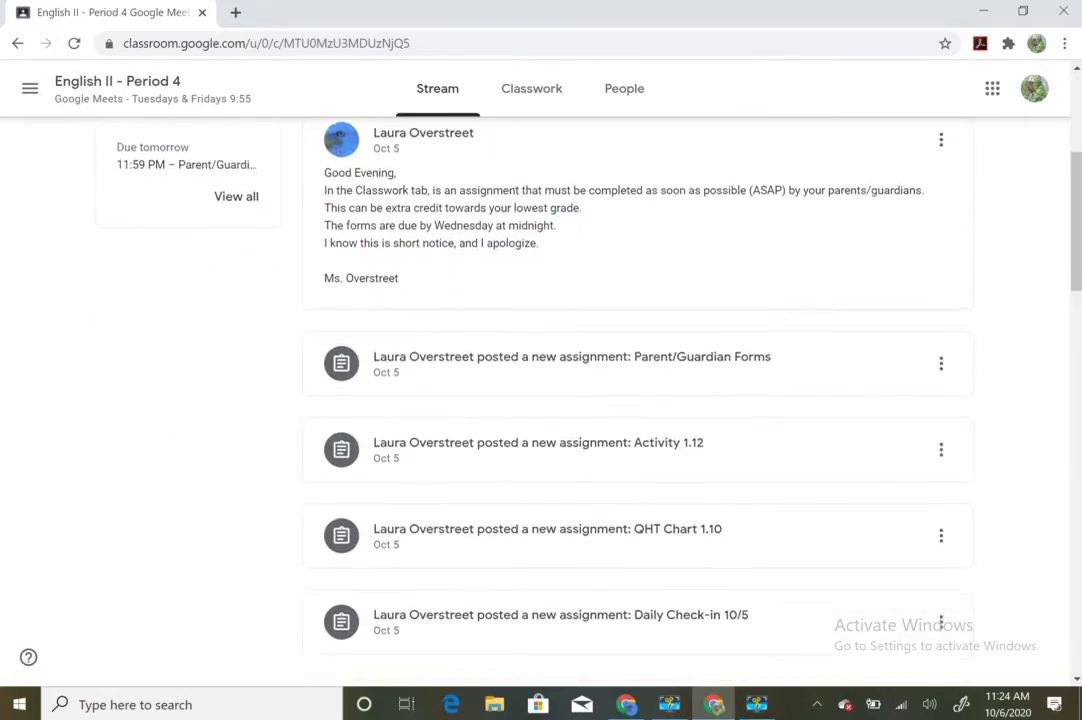
{"action": "scroll", "coordinate": [637, 400], "scroll_direction": "down", "scroll_amount": 7}
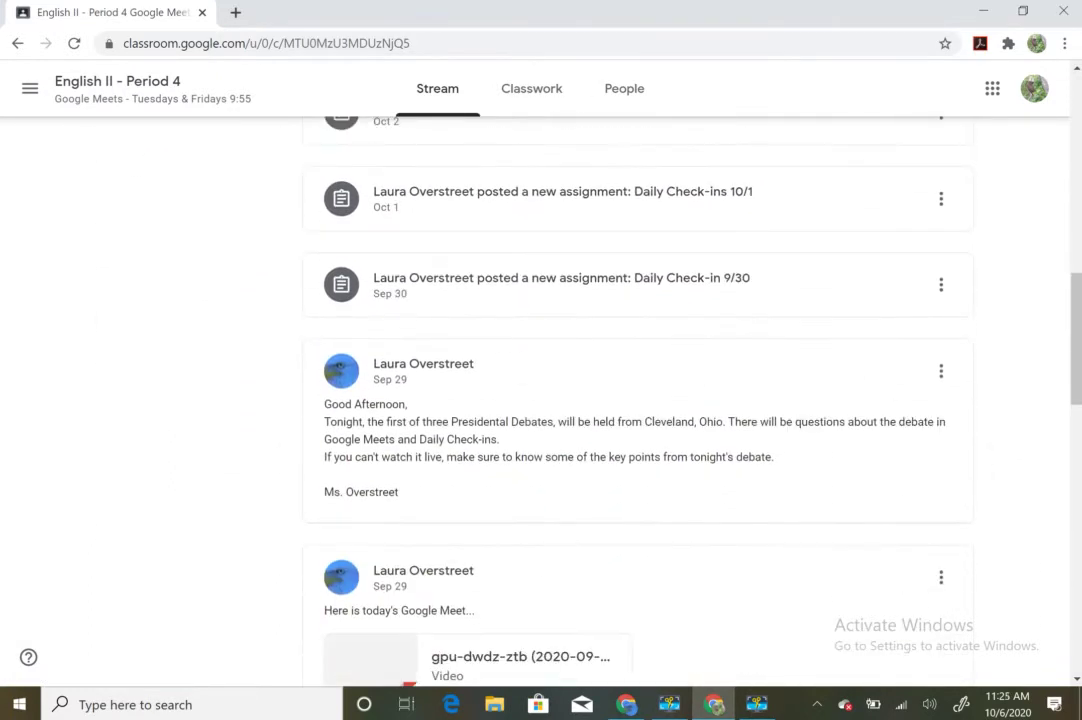
{"action": "scroll", "coordinate": [637, 400], "scroll_direction": "down", "scroll_amount": 7}
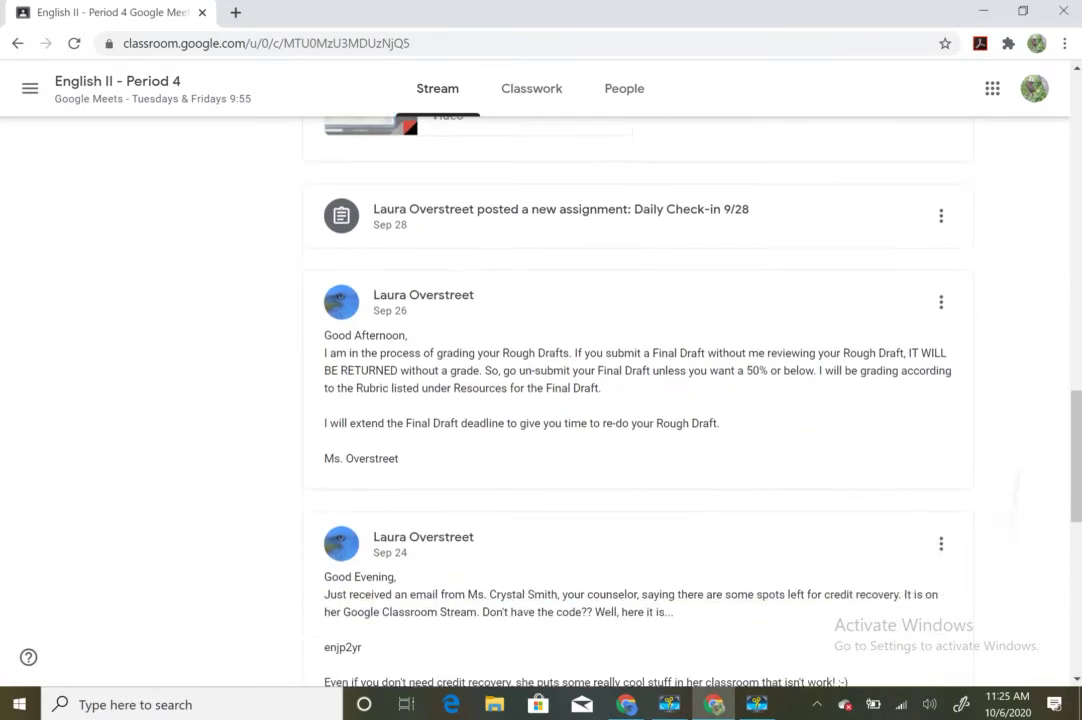
{"action": "scroll", "coordinate": [637, 400], "scroll_direction": "down", "scroll_amount": 5}
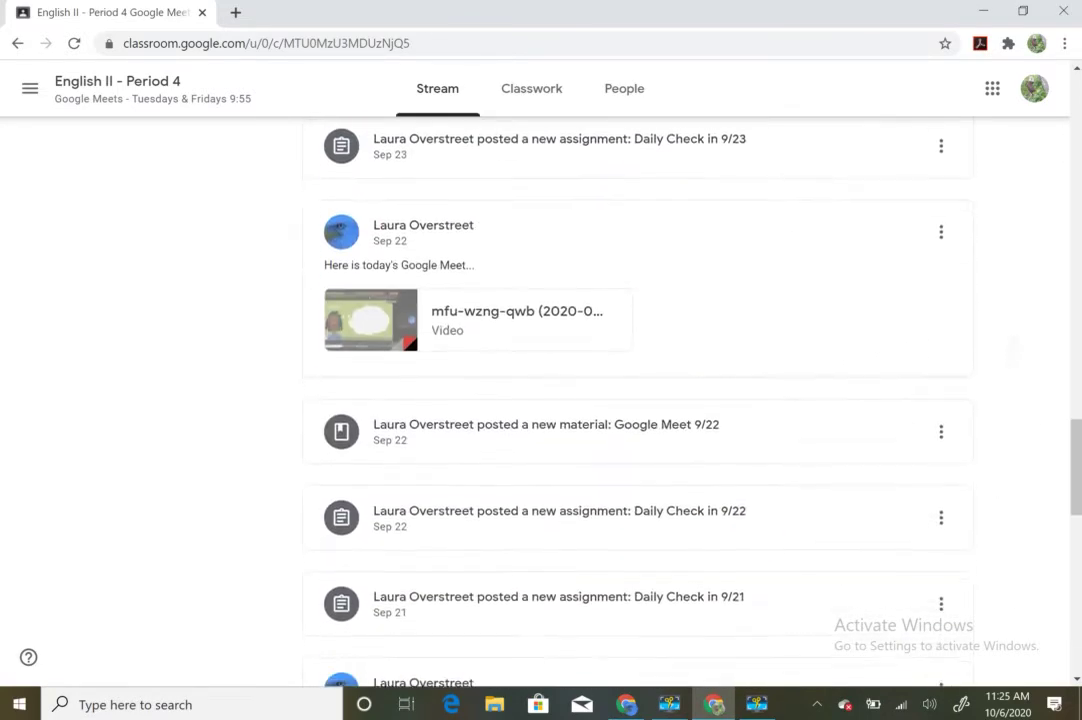
{"action": "scroll", "coordinate": [637, 400], "scroll_direction": "up", "scroll_amount": 20}
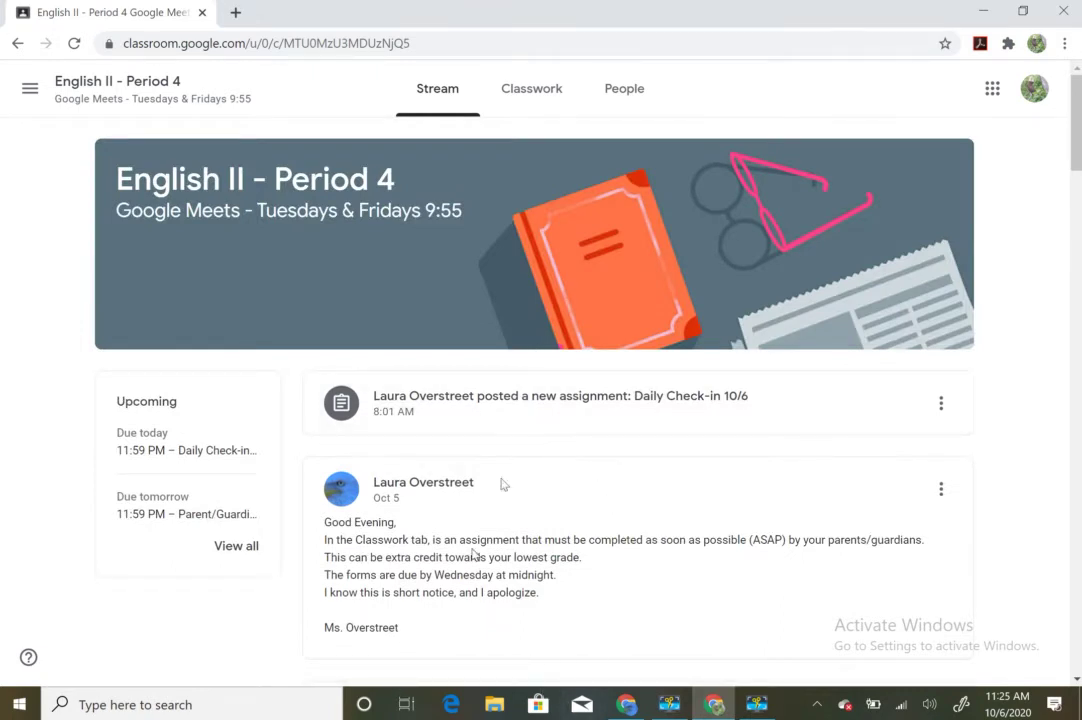
Step: Open the student's own work list from the Period 4 classwork and review the status of every assignment
{"action": "left_click", "coordinate": [558, 99]}
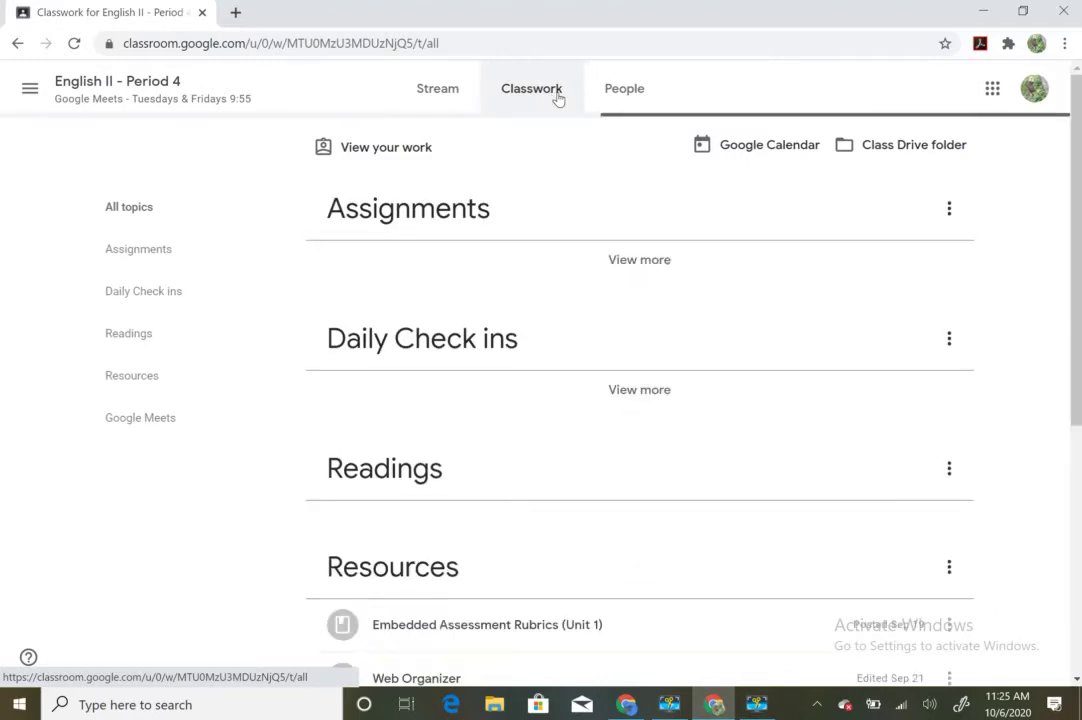
{"action": "left_click", "coordinate": [389, 156]}
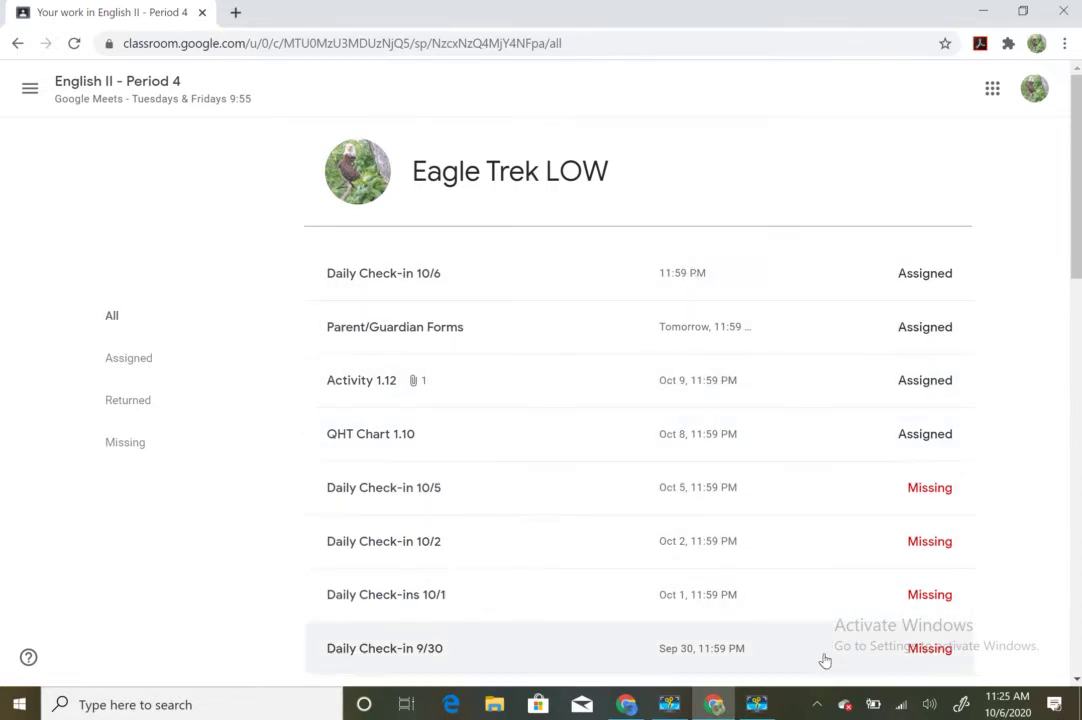
{"action": "scroll", "coordinate": [825, 660], "scroll_direction": "down", "scroll_amount": 10}
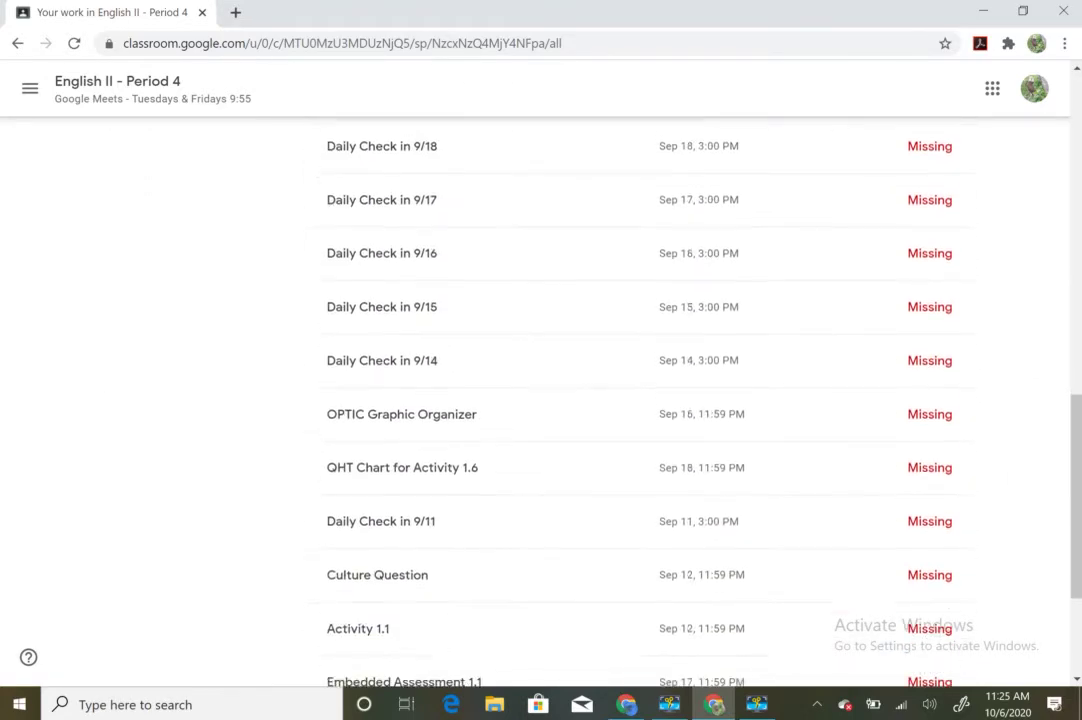
{"action": "scroll", "coordinate": [640, 390], "scroll_direction": "down", "scroll_amount": 3}
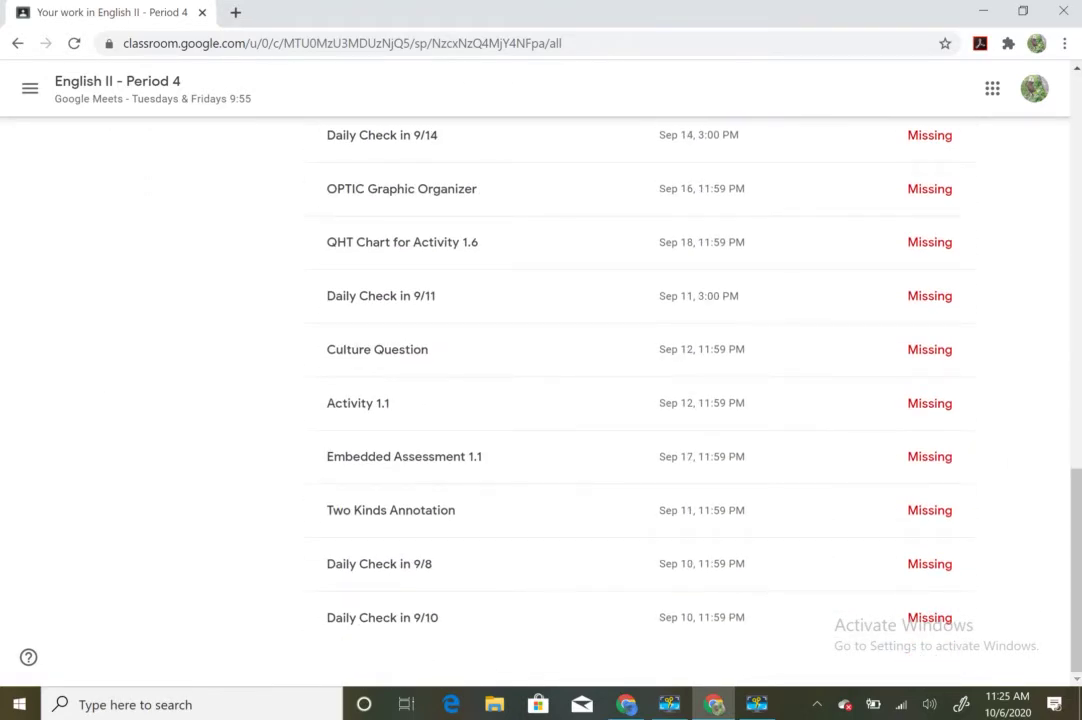
{"action": "scroll", "coordinate": [640, 640], "scroll_direction": "up", "scroll_amount": 12}
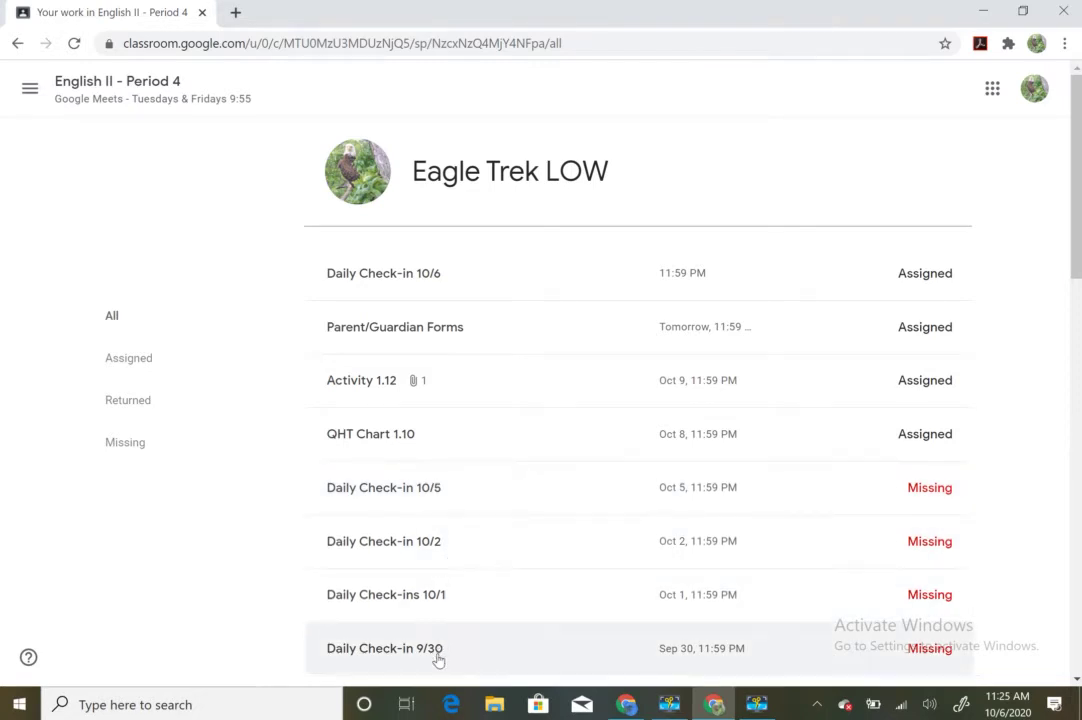
Step: View the details of Daily Check in 9/21, open its attached Google Form and close the form's page
{"action": "scroll", "coordinate": [438, 660], "scroll_direction": "down", "scroll_amount": 5}
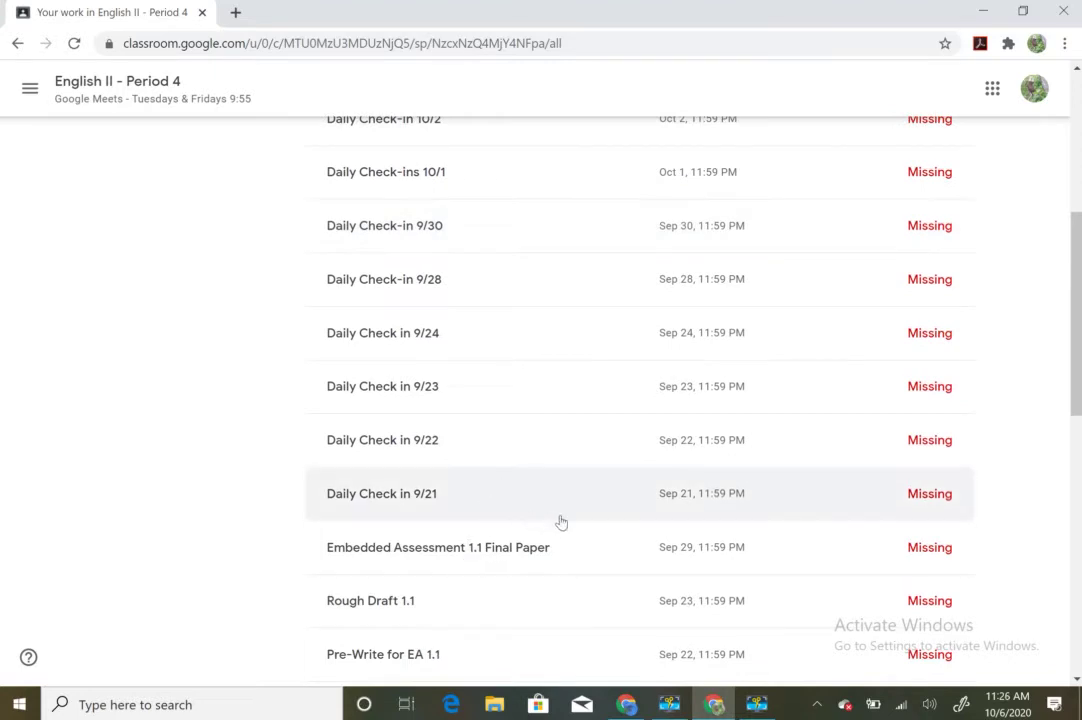
{"action": "left_click", "coordinate": [474, 509]}
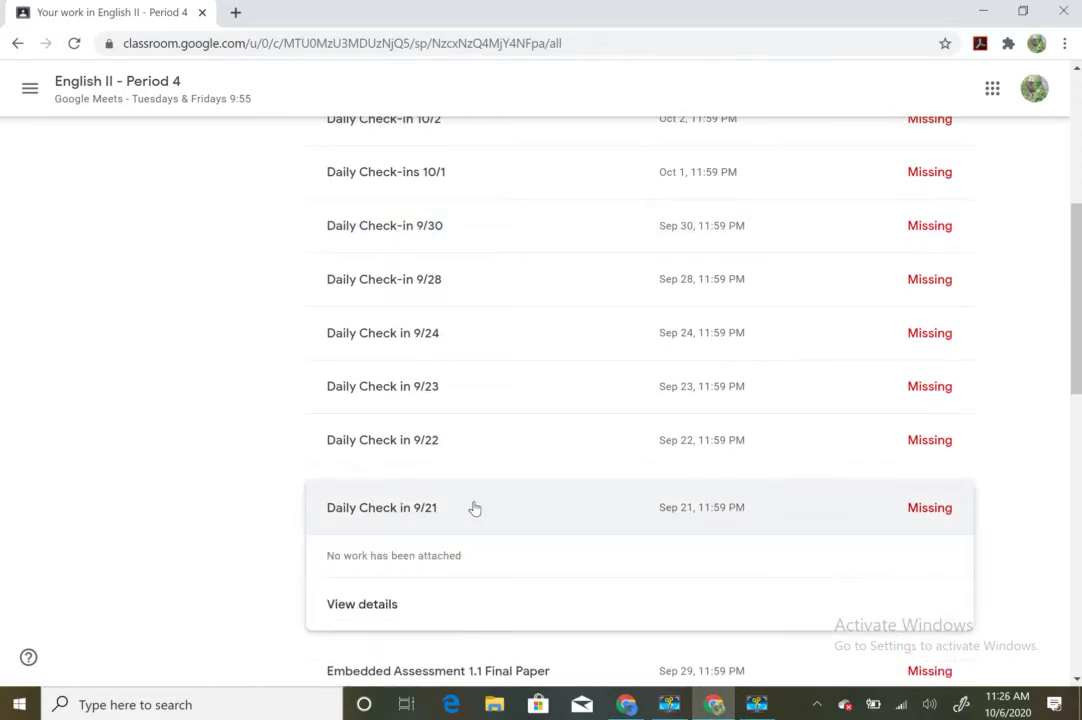
{"action": "left_click", "coordinate": [392, 605]}
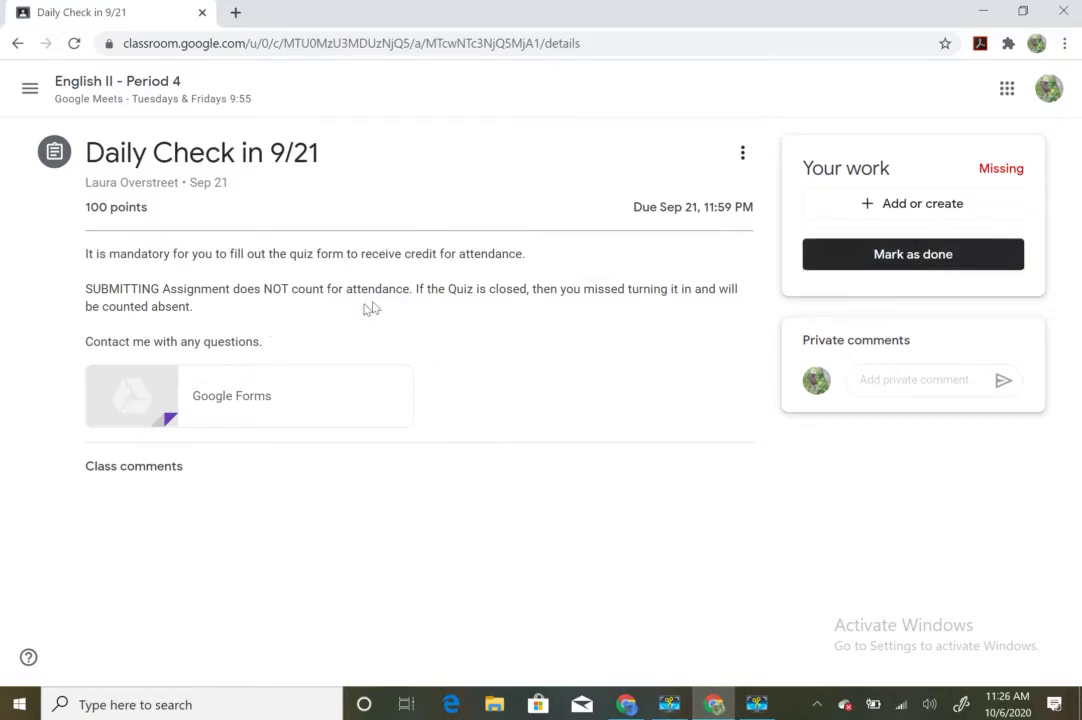
{"action": "left_click", "coordinate": [162, 403]}
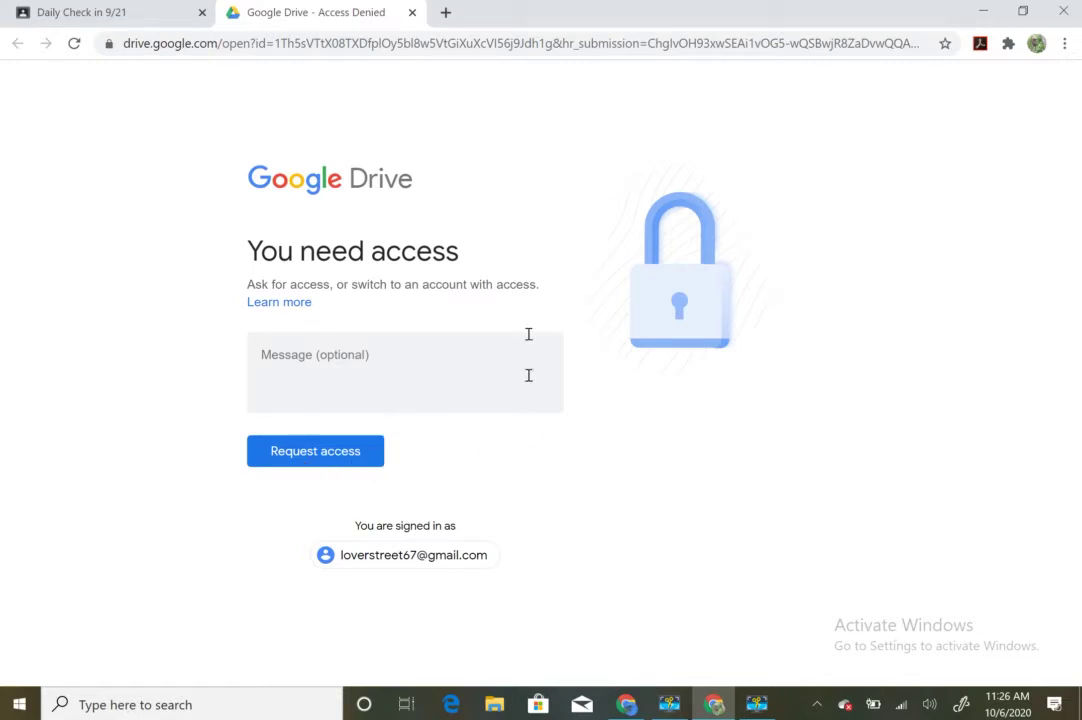
{"action": "left_click", "coordinate": [411, 13]}
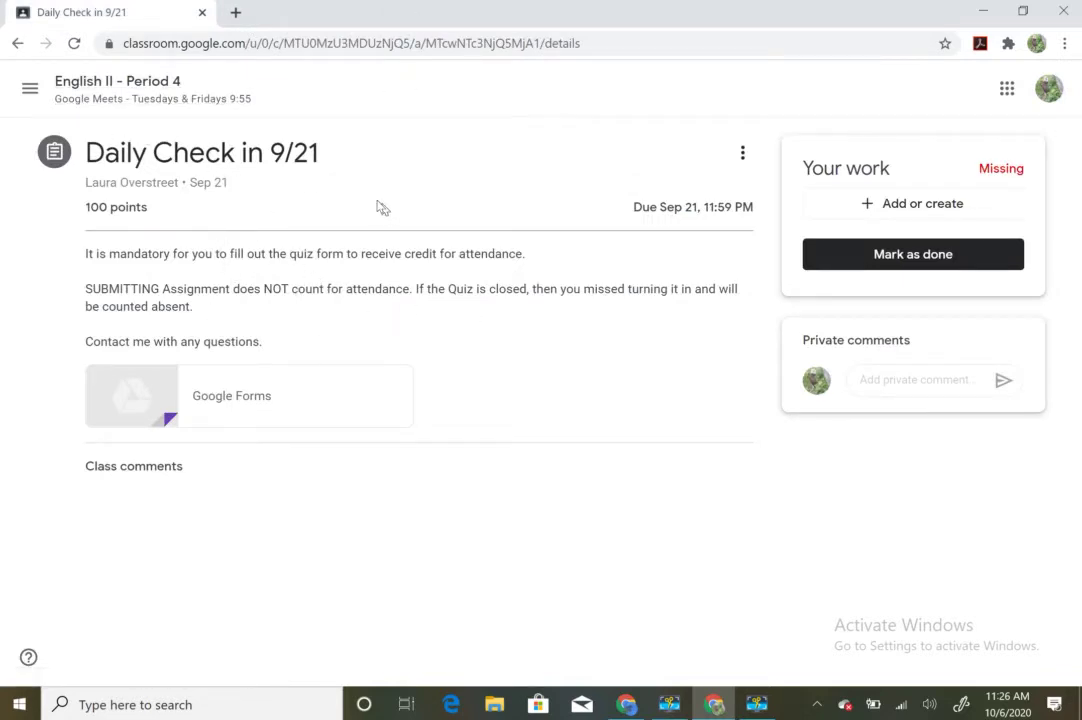
Step: Return from the Daily Check in 9/21 details to the start of the student's work list for Period 4
{"action": "left_click", "coordinate": [91, 100]}
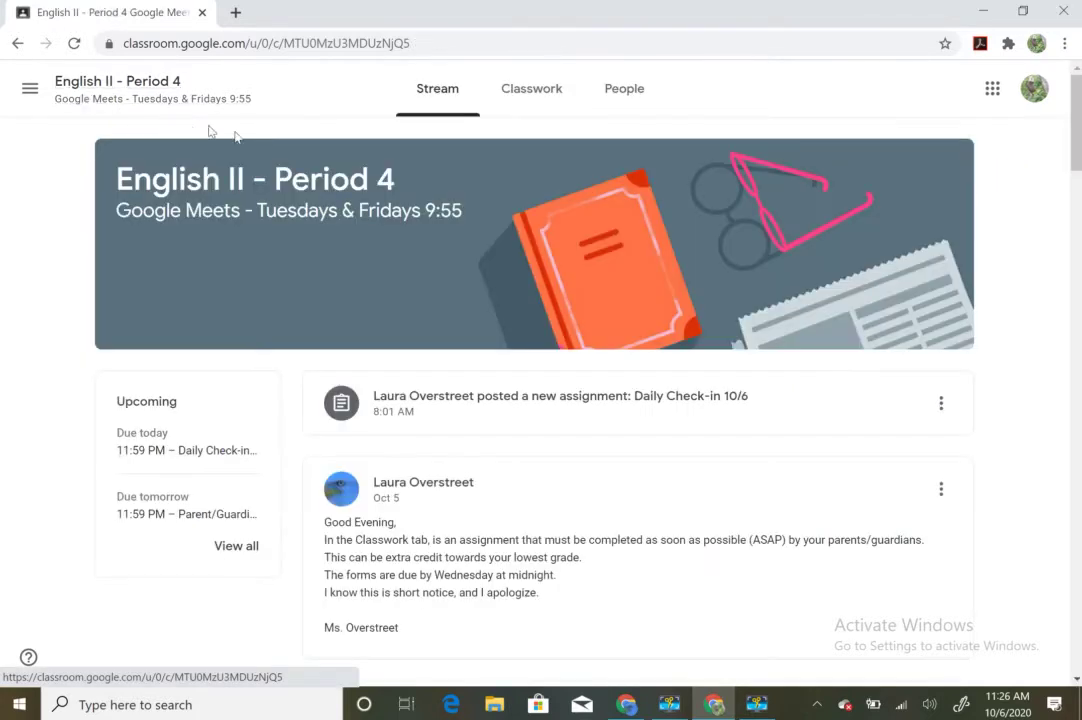
{"action": "left_click", "coordinate": [534, 110]}
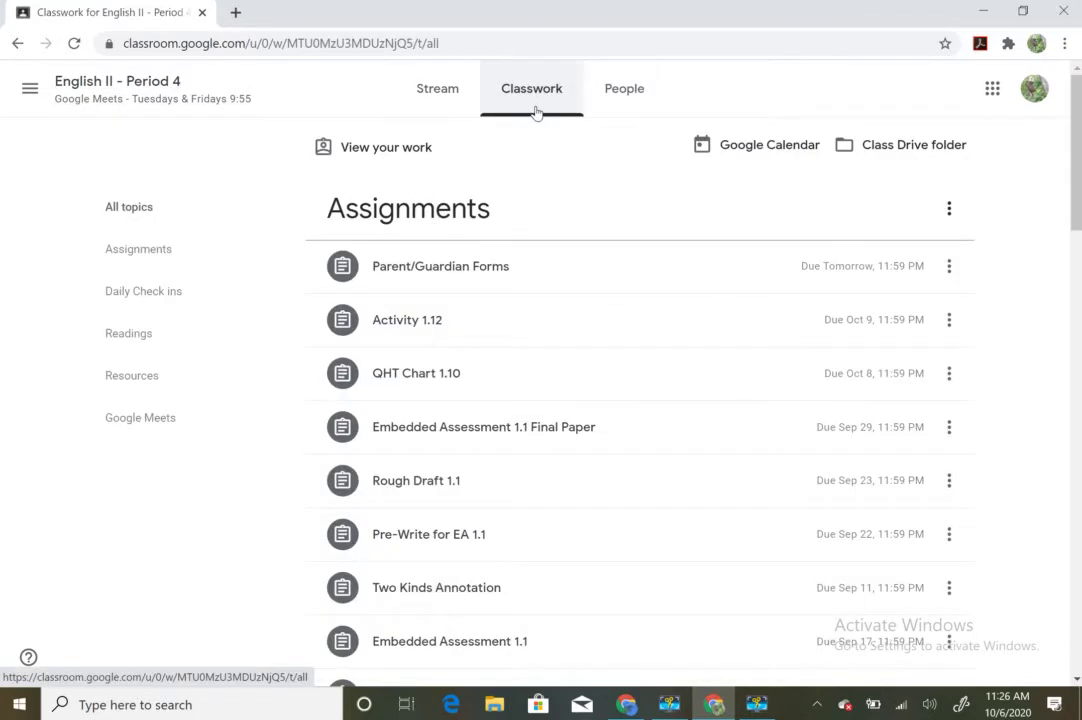
{"action": "left_click", "coordinate": [401, 156]}
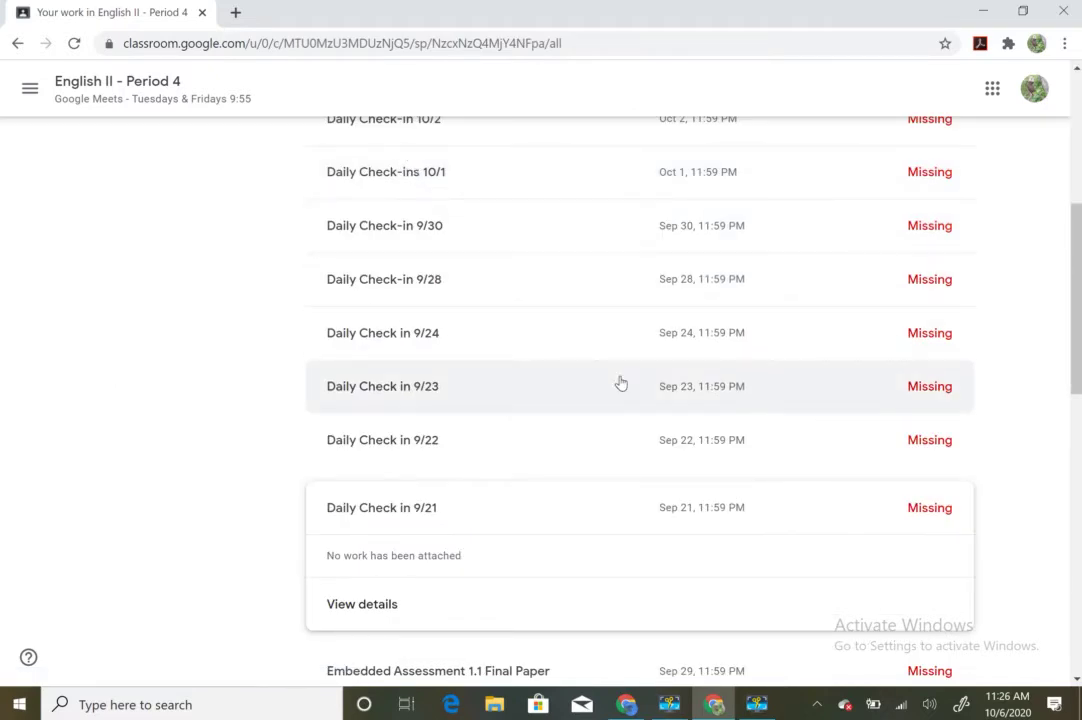
{"action": "scroll", "coordinate": [620, 383], "scroll_direction": "up", "scroll_amount": 5}
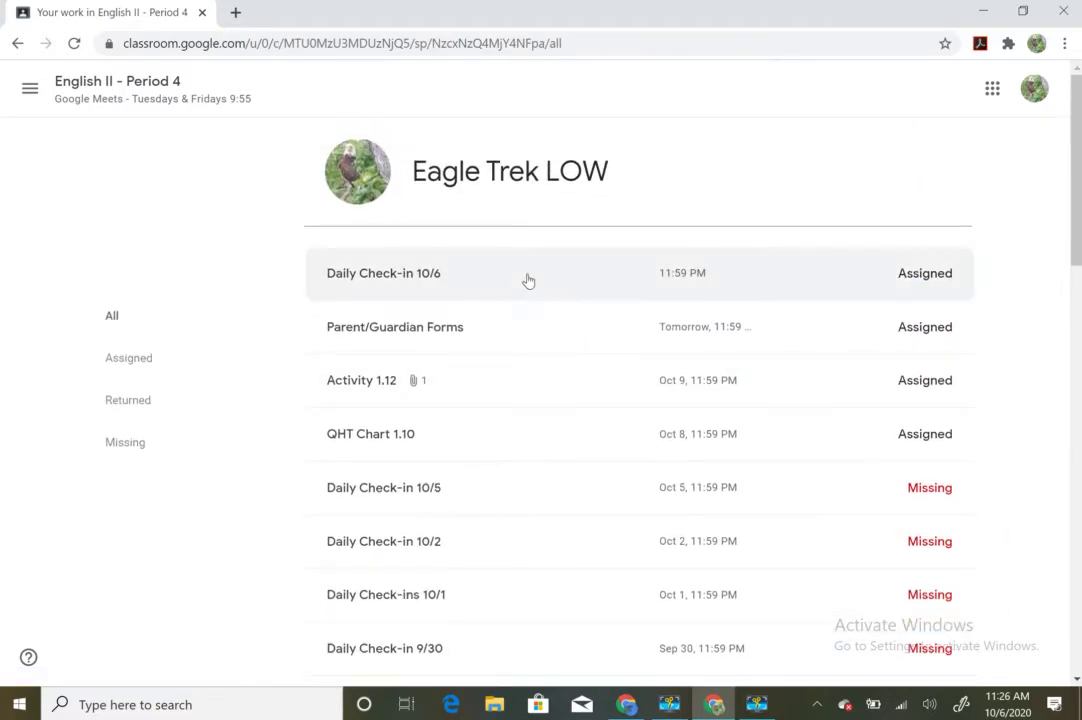
Step: View the details of Daily Check-in 10/6 and open its attached Google Form
{"action": "left_click", "coordinate": [528, 281]}
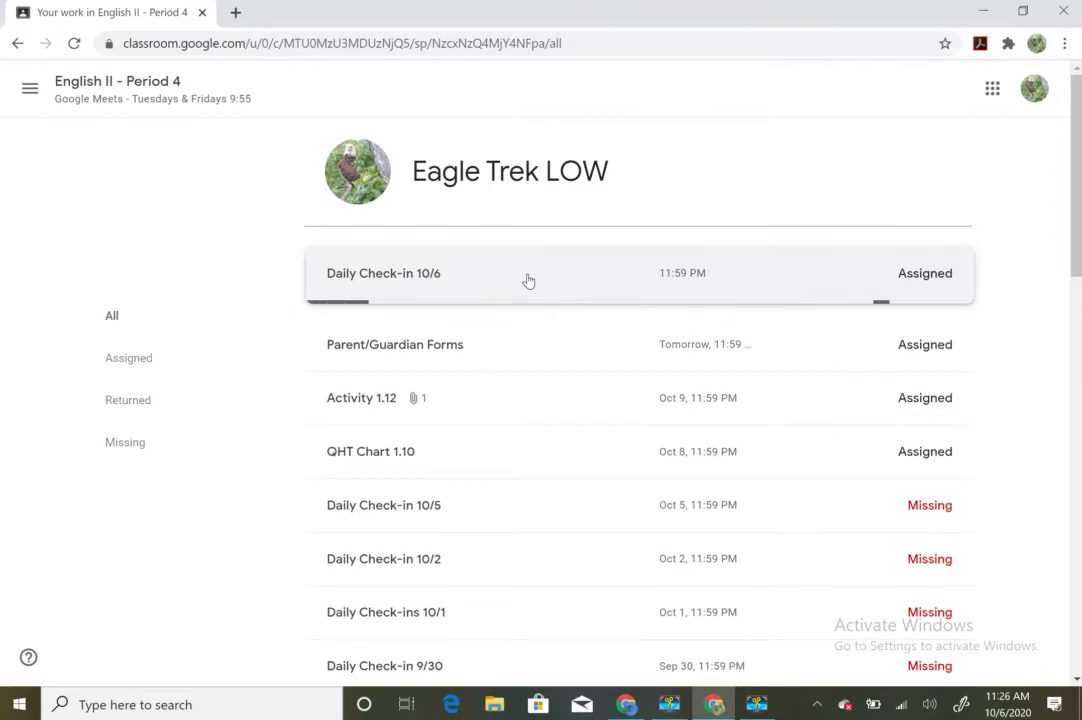
{"action": "left_click", "coordinate": [361, 376]}
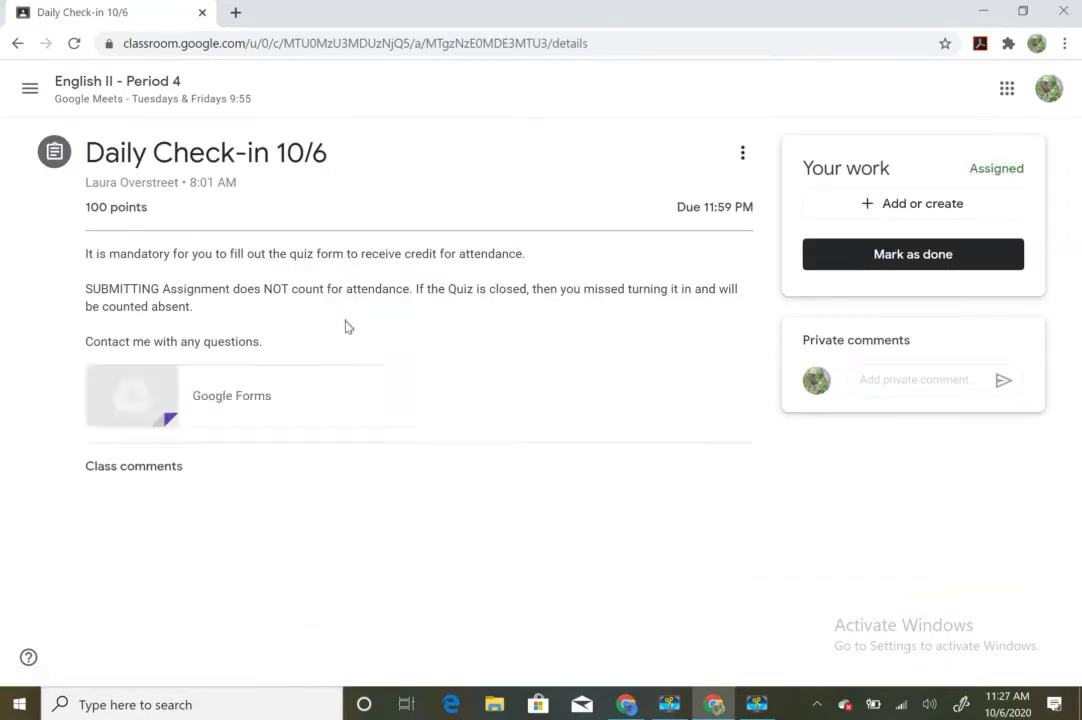
{"action": "left_click", "coordinate": [158, 403]}
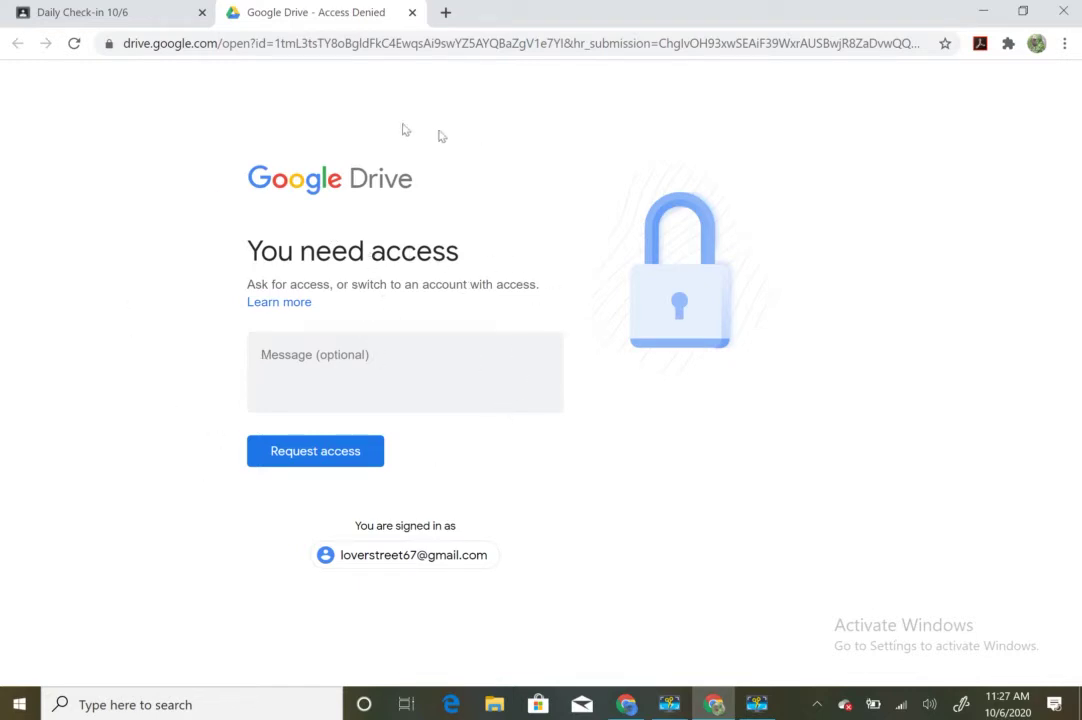
Step: Go back from the opened form to the student's Period 4 work list and review the missing daily check-ins
{"action": "left_click", "coordinate": [166, 12]}
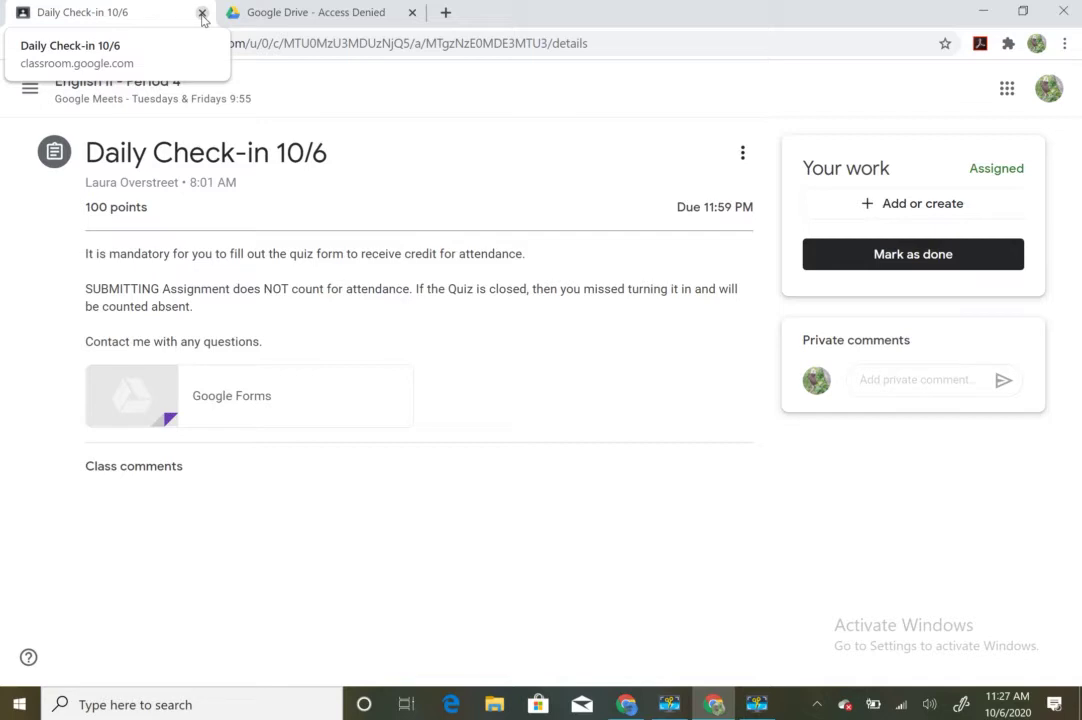
{"action": "left_click", "coordinate": [190, 105]}
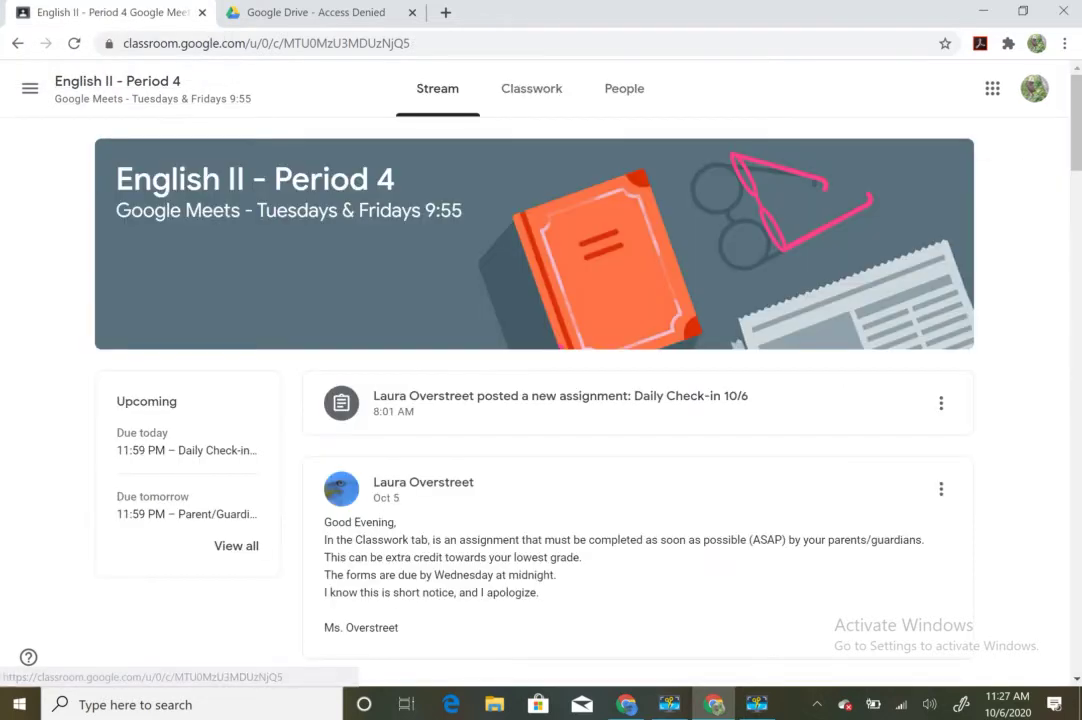
{"action": "left_click", "coordinate": [536, 110]}
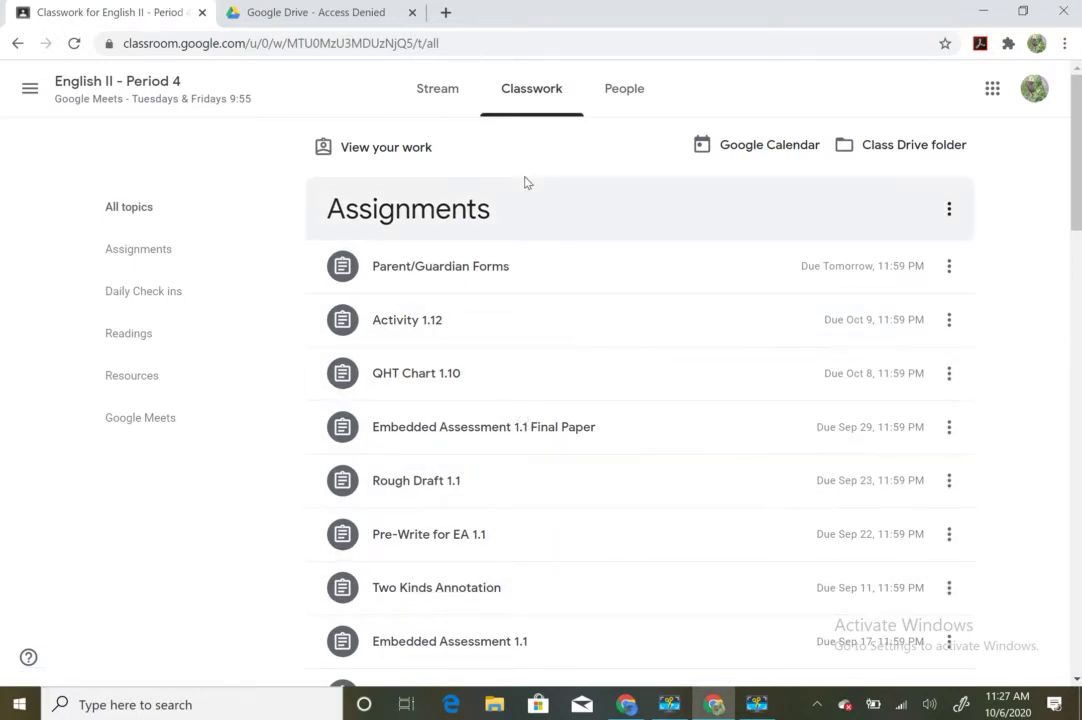
{"action": "left_click", "coordinate": [398, 150]}
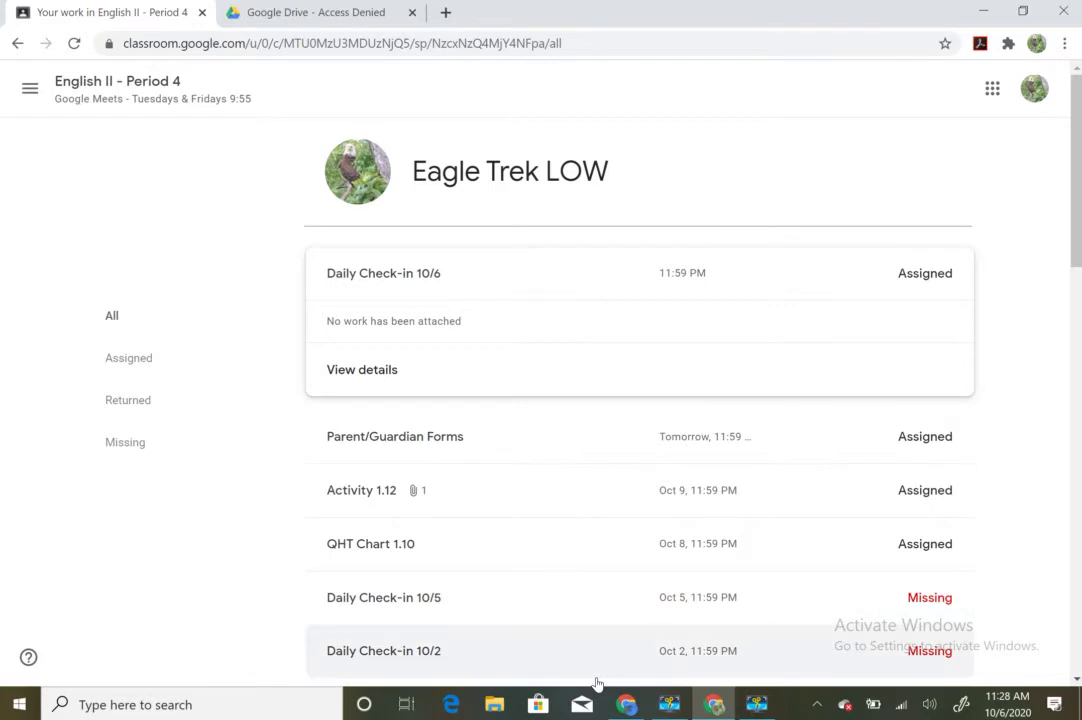
{"action": "scroll", "coordinate": [603, 627], "scroll_direction": "down", "scroll_amount": 5}
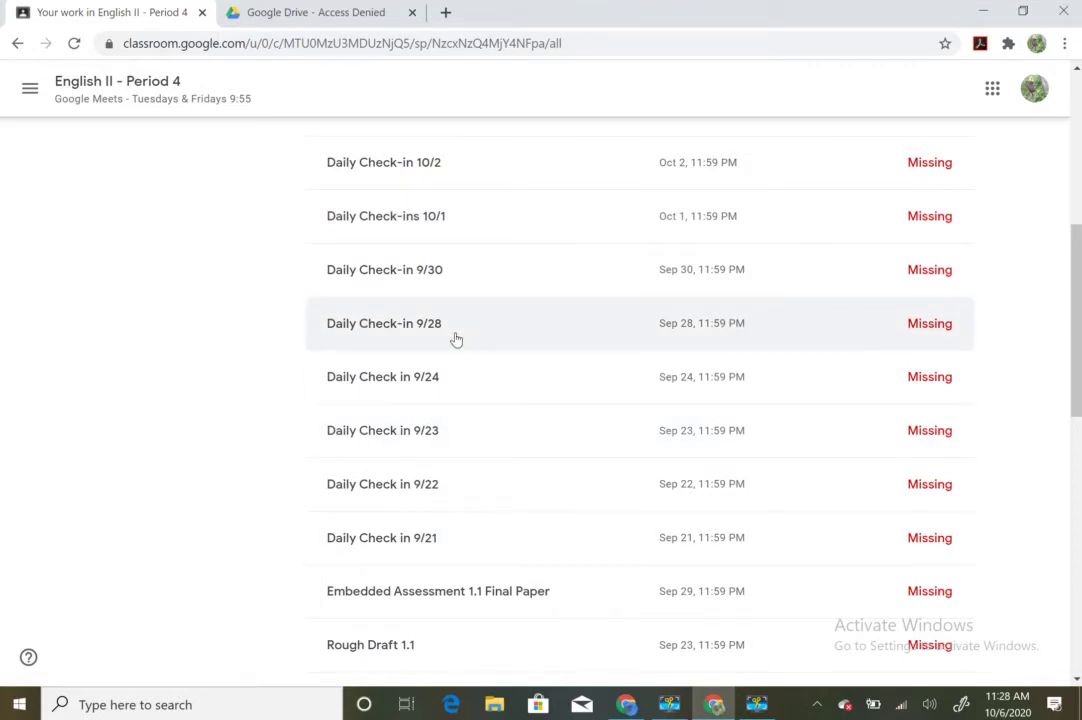
Step: Review the student's full Period 4 work list, examining assigned and missing items from the newest check-ins to the oldest
{"action": "scroll", "coordinate": [456, 340], "scroll_direction": "up", "scroll_amount": 5}
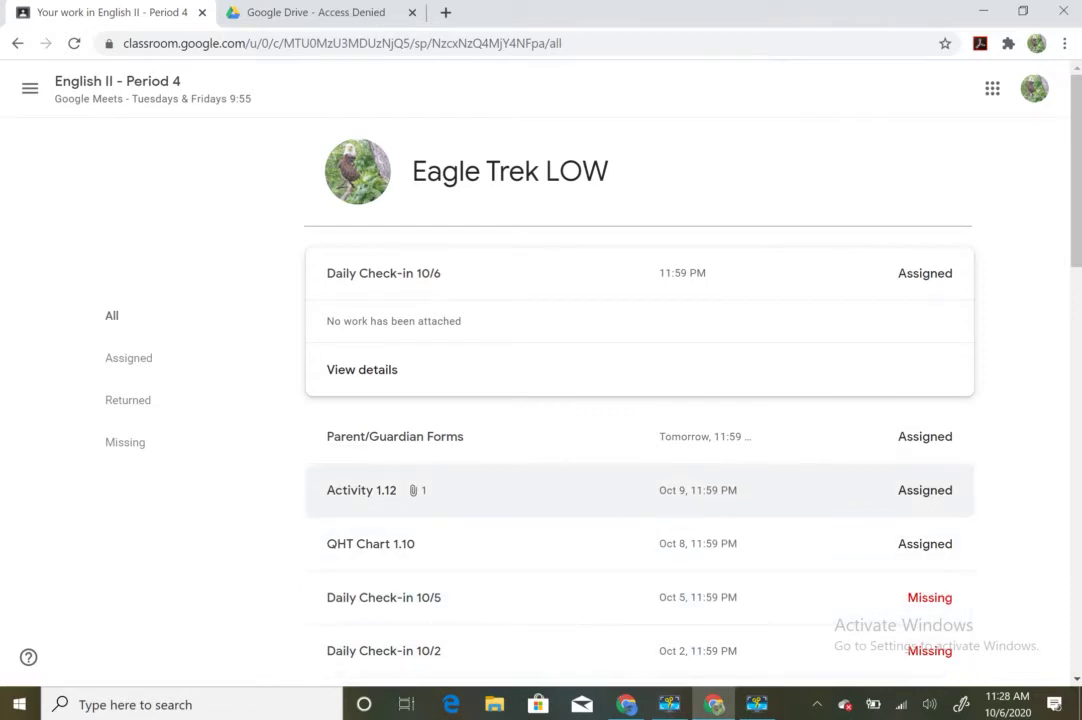
{"action": "scroll", "coordinate": [640, 400], "scroll_direction": "down", "scroll_amount": 8}
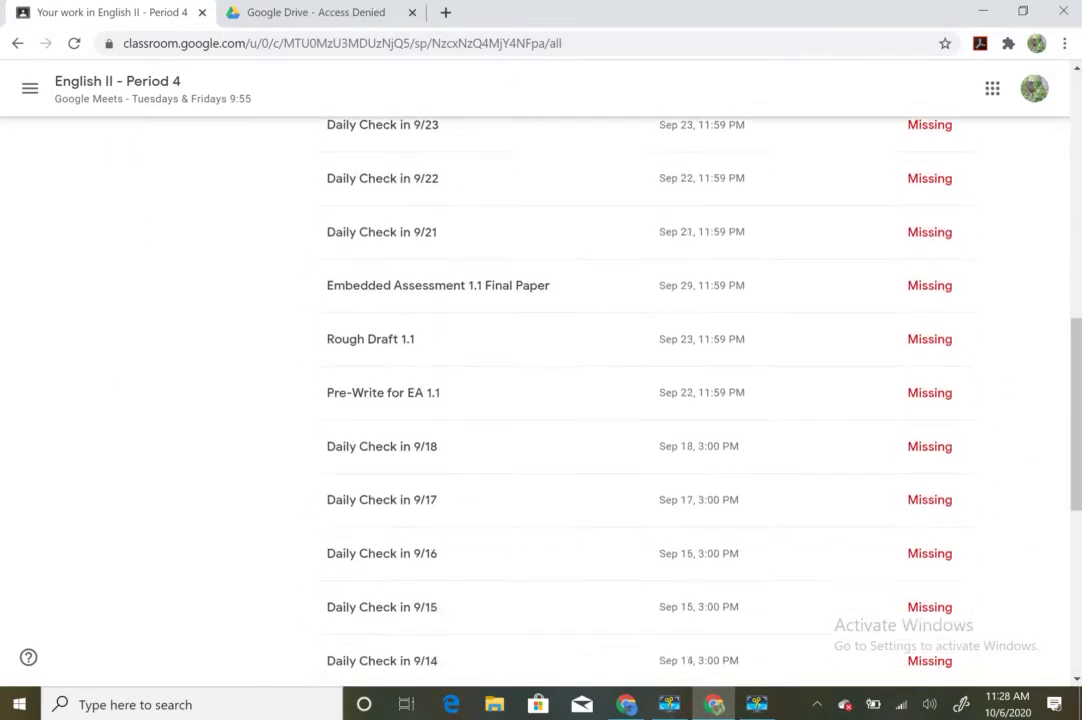
{"action": "scroll", "coordinate": [640, 400], "scroll_direction": "up", "scroll_amount": 7}
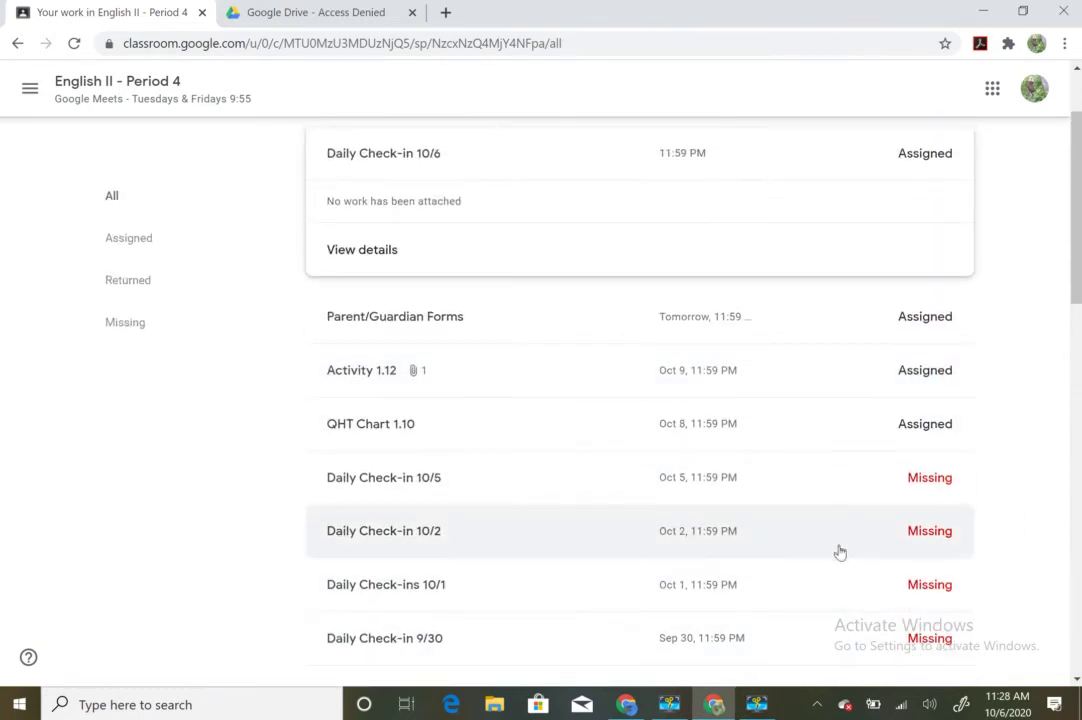
{"action": "scroll", "coordinate": [601, 573], "scroll_direction": "down", "scroll_amount": 5}
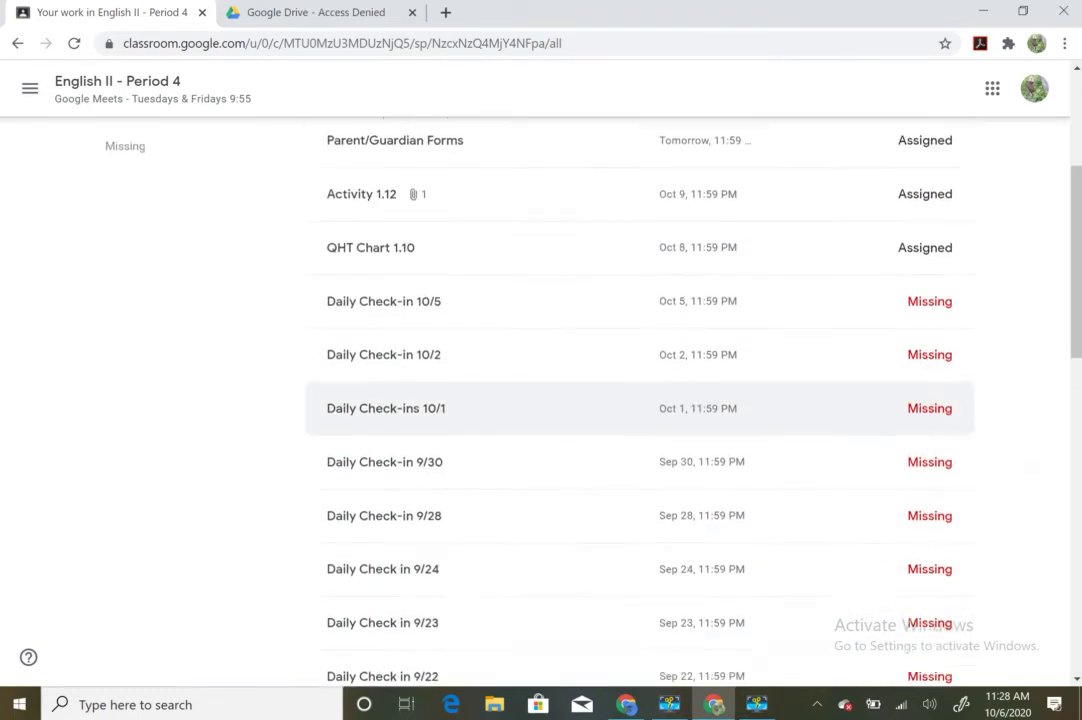
{"action": "scroll", "coordinate": [640, 400], "scroll_direction": "down", "scroll_amount": 2}
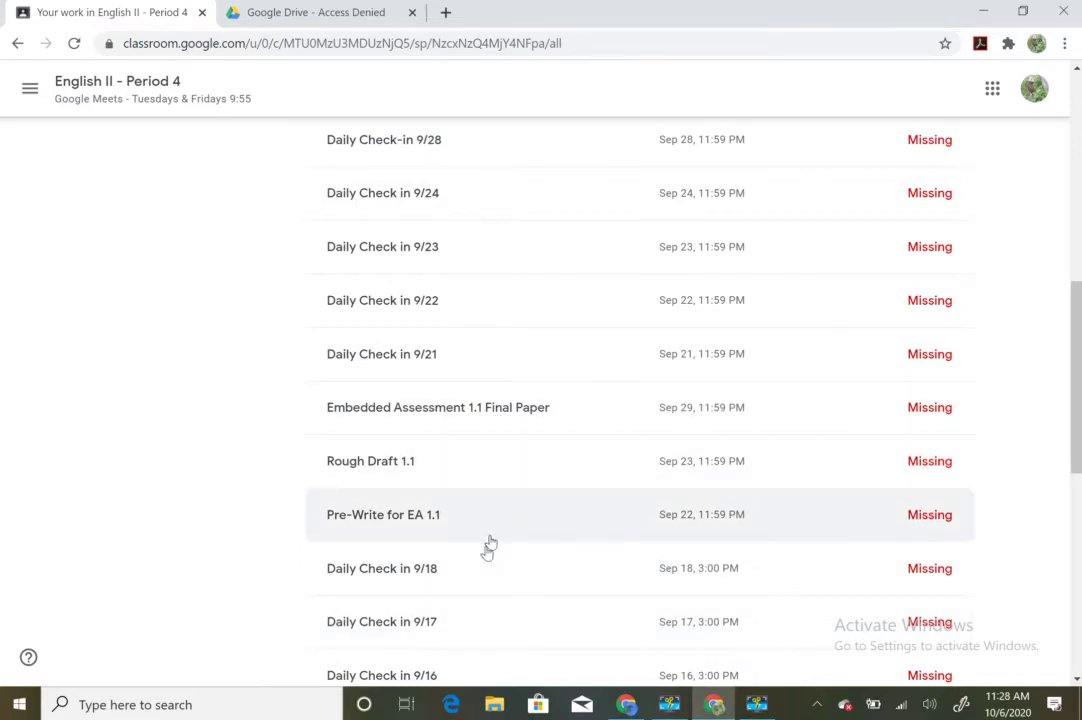
{"action": "scroll", "coordinate": [640, 400], "scroll_direction": "down", "scroll_amount": 4}
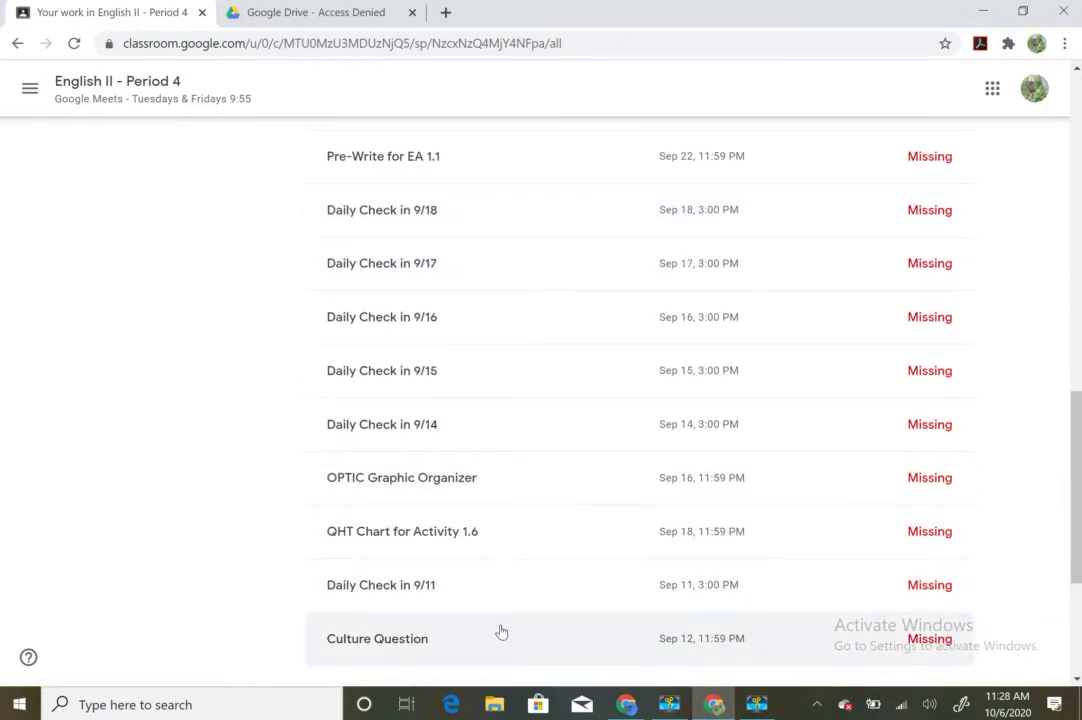
{"action": "scroll", "coordinate": [501, 632], "scroll_direction": "down", "scroll_amount": 3}
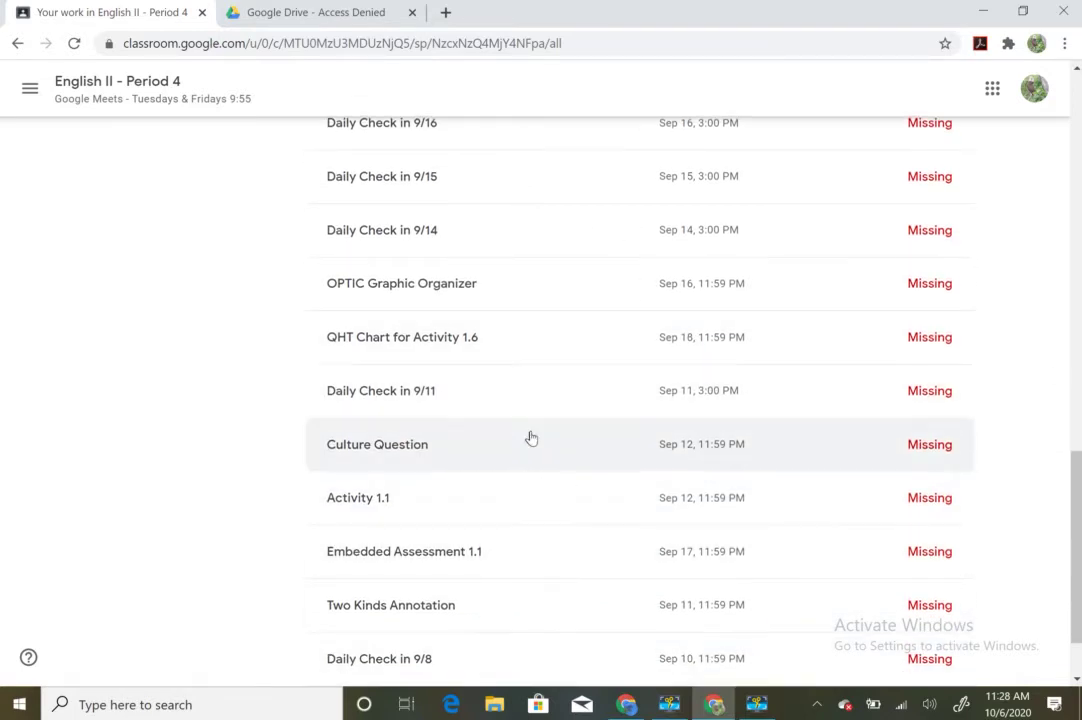
{"action": "scroll", "coordinate": [531, 438], "scroll_direction": "up", "scroll_amount": 10}
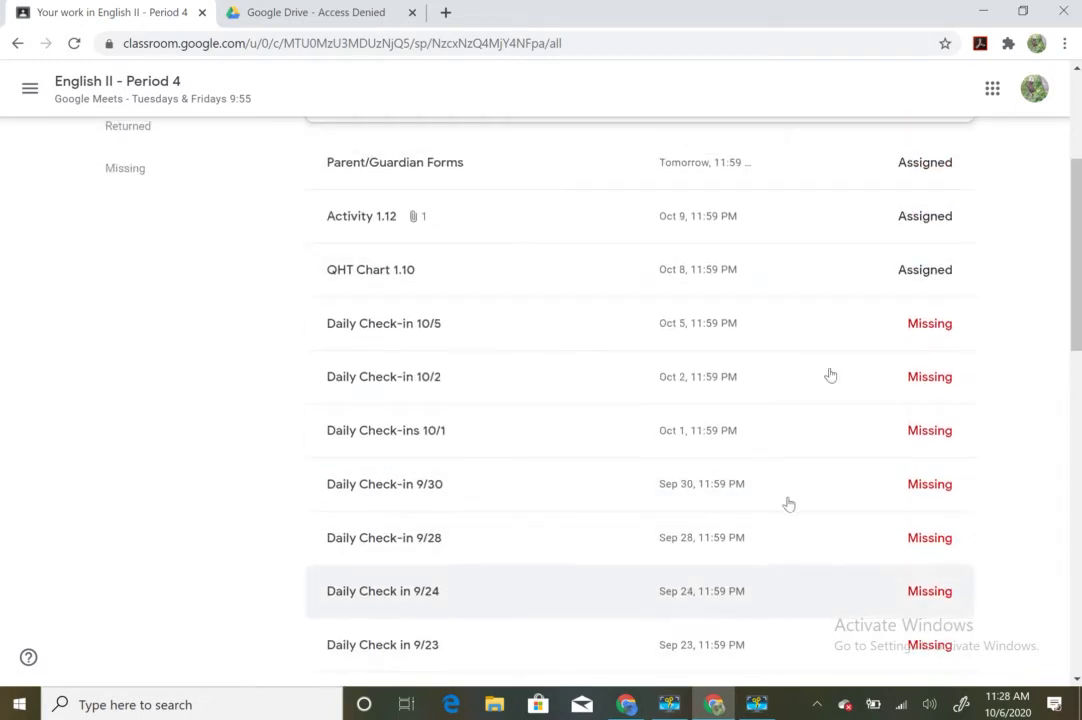
{"action": "scroll", "coordinate": [683, 572], "scroll_direction": "down", "scroll_amount": 10}
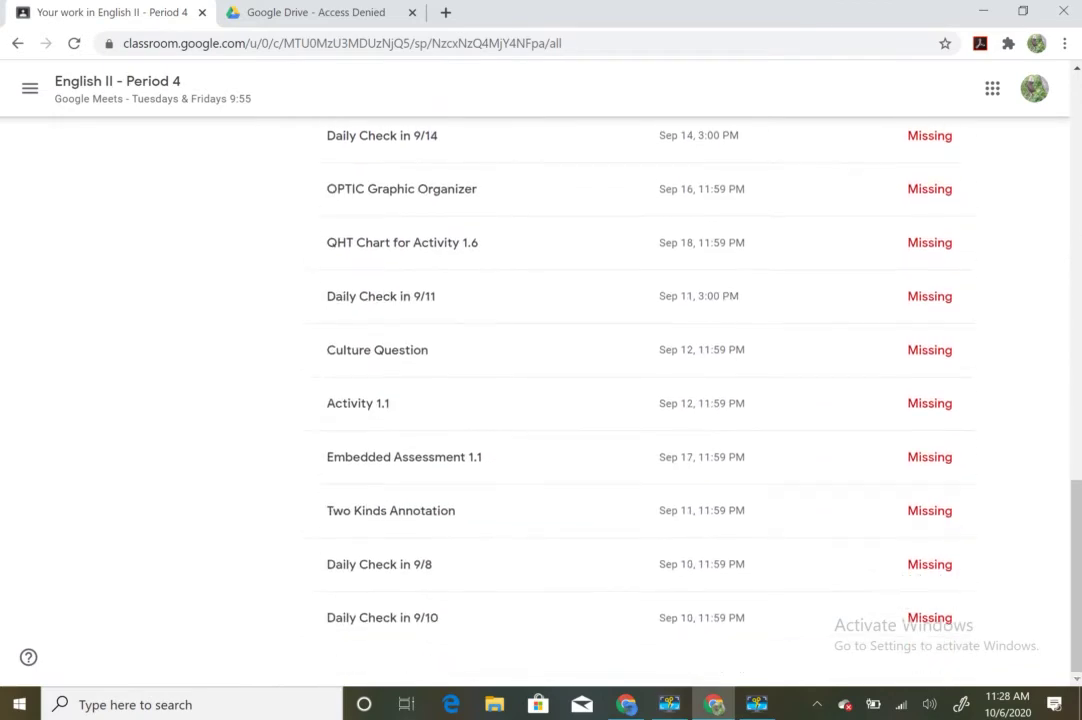
{"action": "scroll", "coordinate": [640, 630], "scroll_direction": "up", "scroll_amount": 10}
{"action": "scroll", "coordinate": [640, 630], "scroll_direction": "up", "scroll_amount": 2}
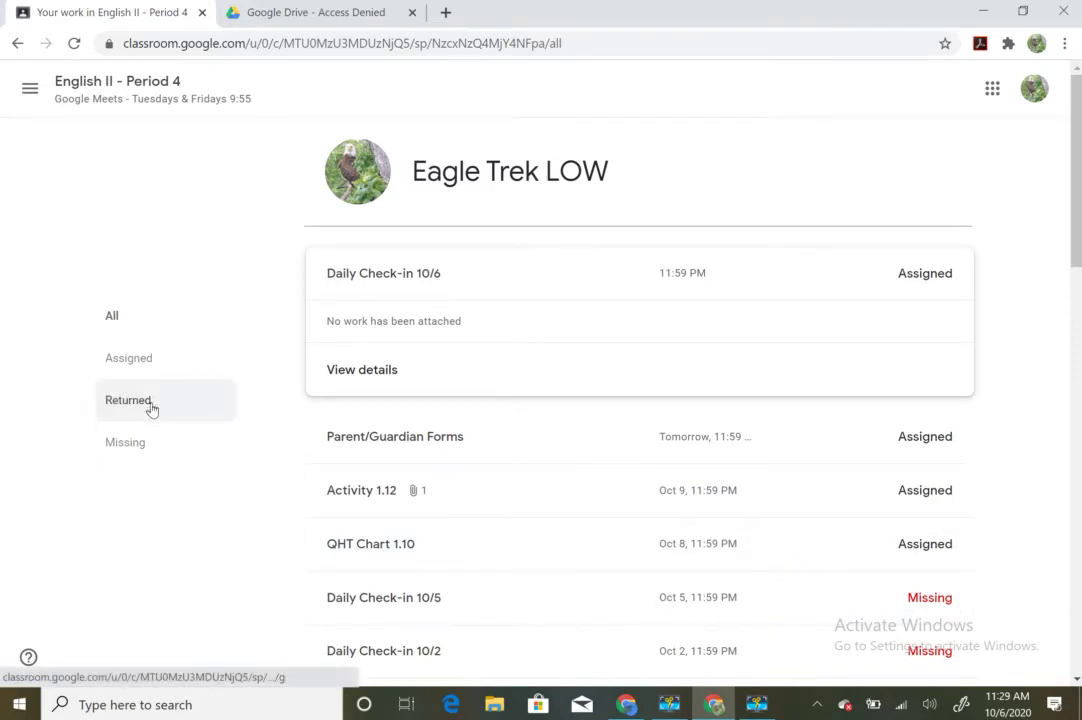
Step: Filter the Period 4 work list by Returned, Assigned and Missing, and return to showing all items
{"action": "left_click", "coordinate": [150, 406]}
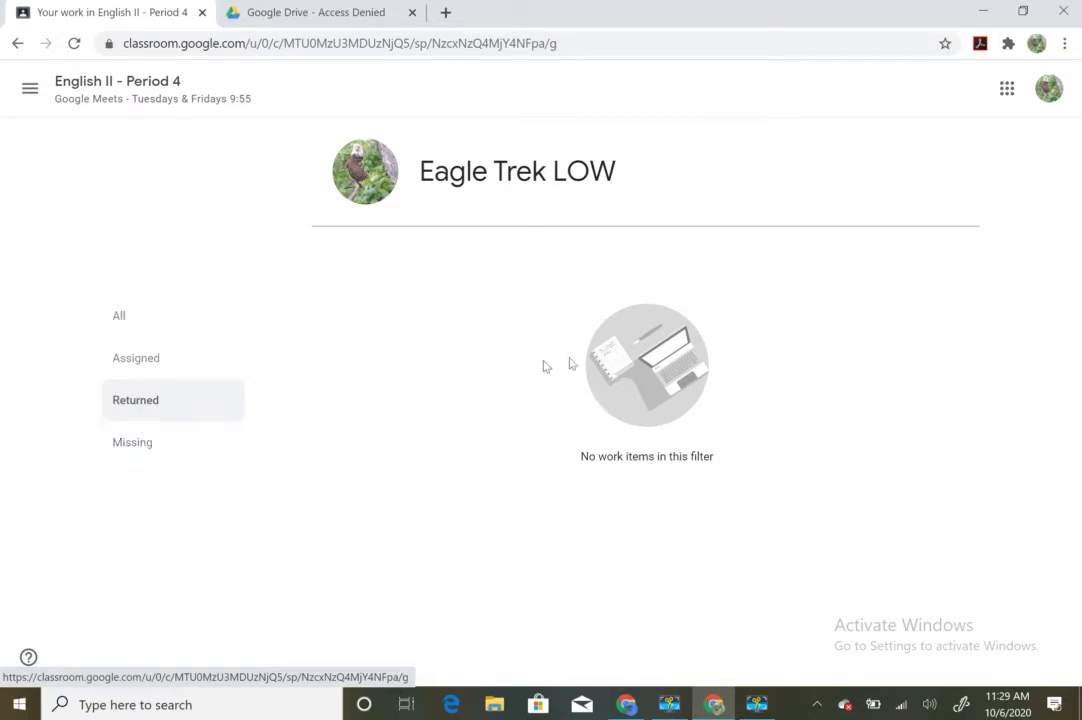
{"action": "left_click", "coordinate": [161, 368]}
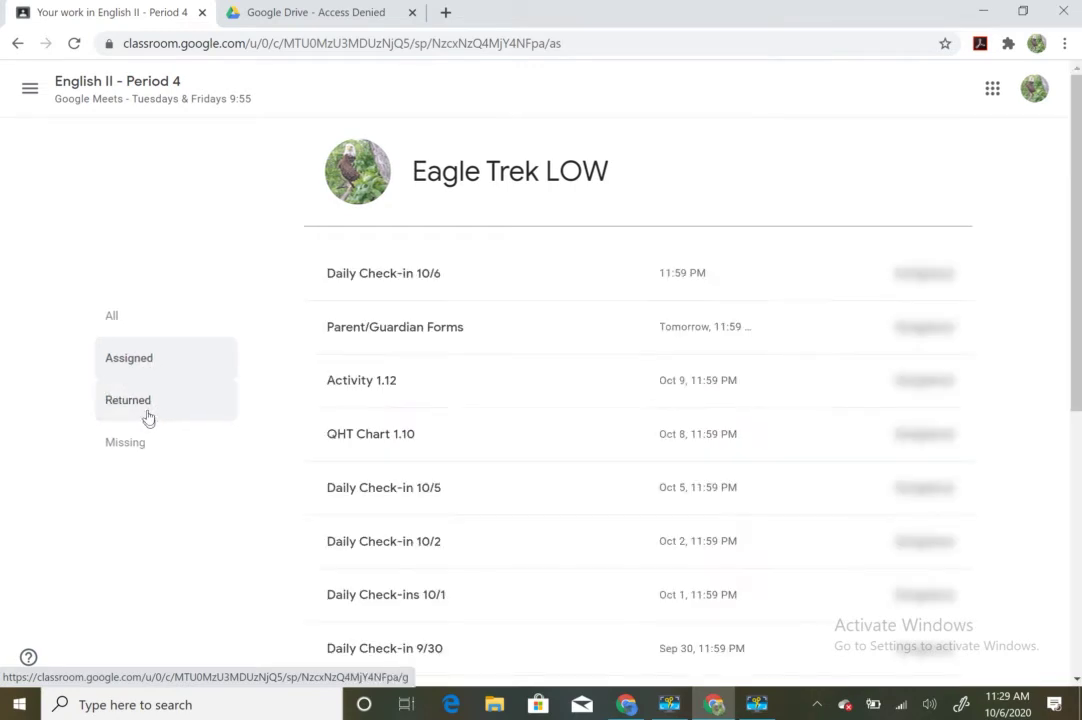
{"action": "left_click", "coordinate": [146, 418]}
{"action": "left_click", "coordinate": [140, 442]}
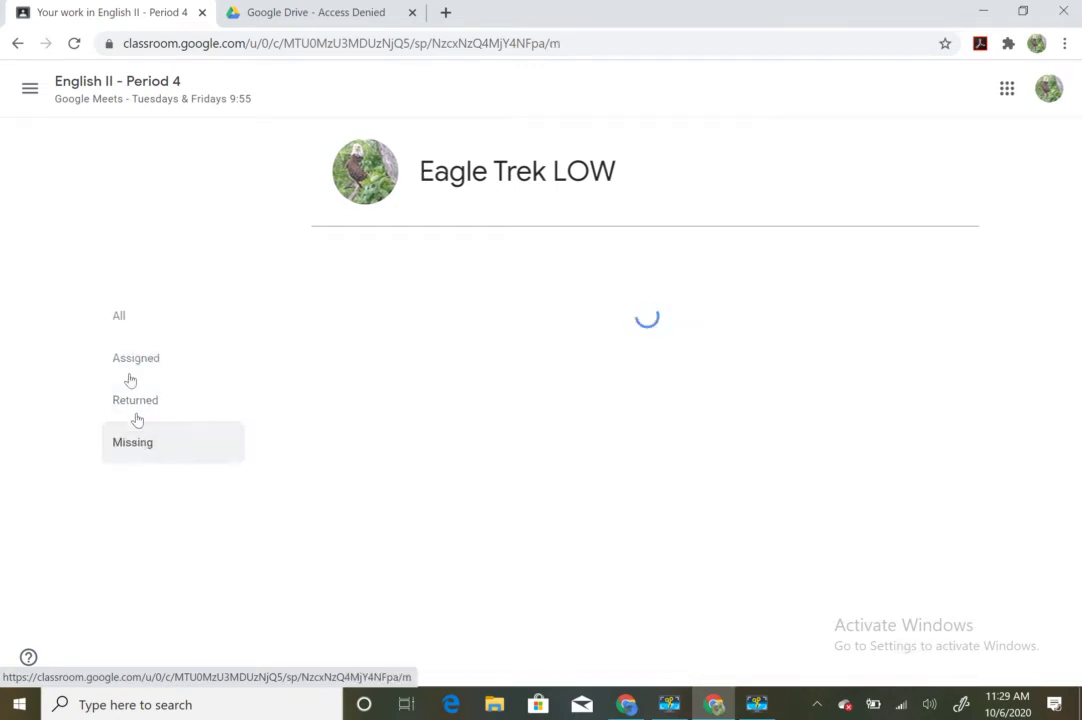
{"action": "left_click", "coordinate": [126, 329]}
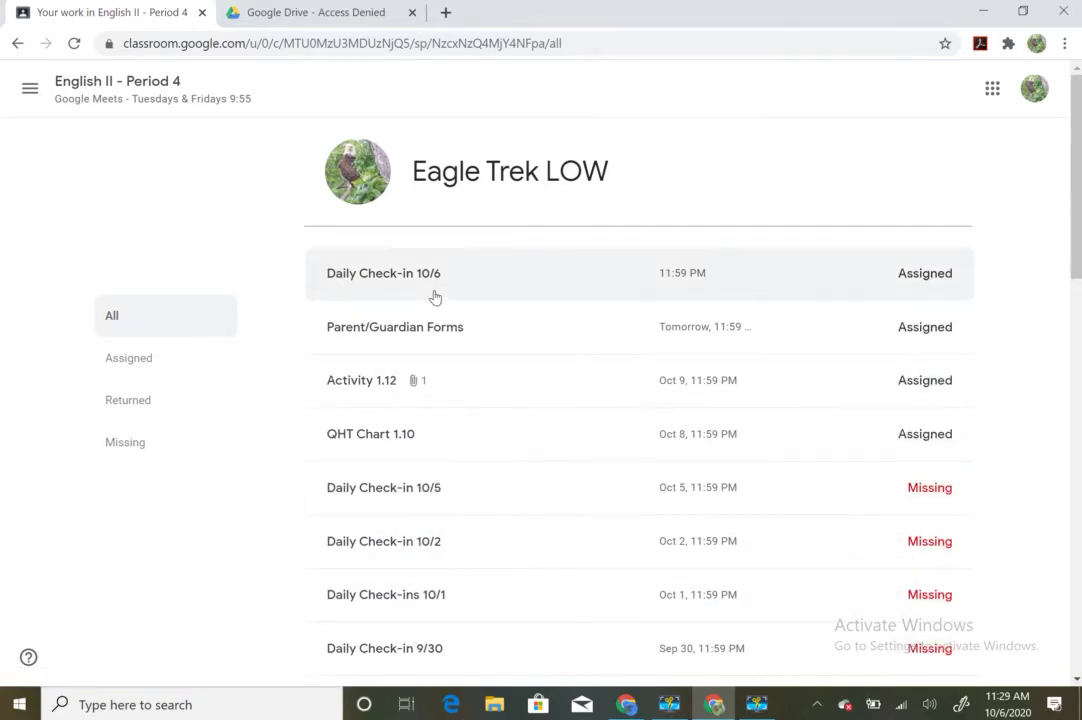
Step: Return to the English II - Period 4 class and reopen the student's own work list from its Classwork page
{"action": "left_click", "coordinate": [120, 88]}
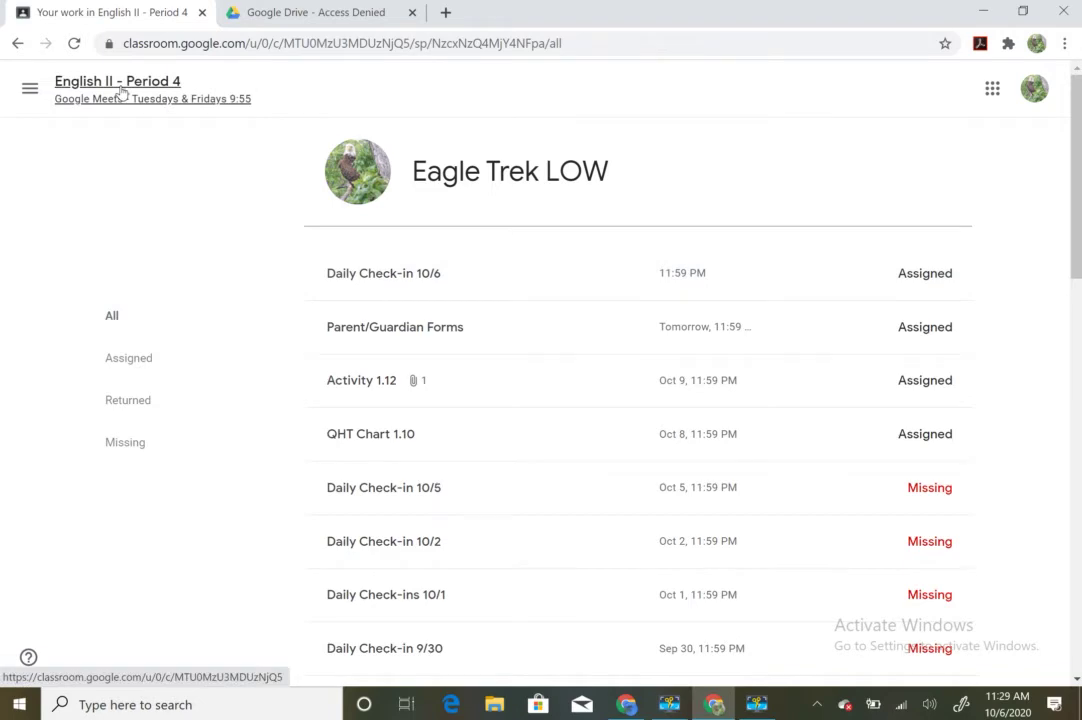
{"action": "left_click", "coordinate": [535, 95]}
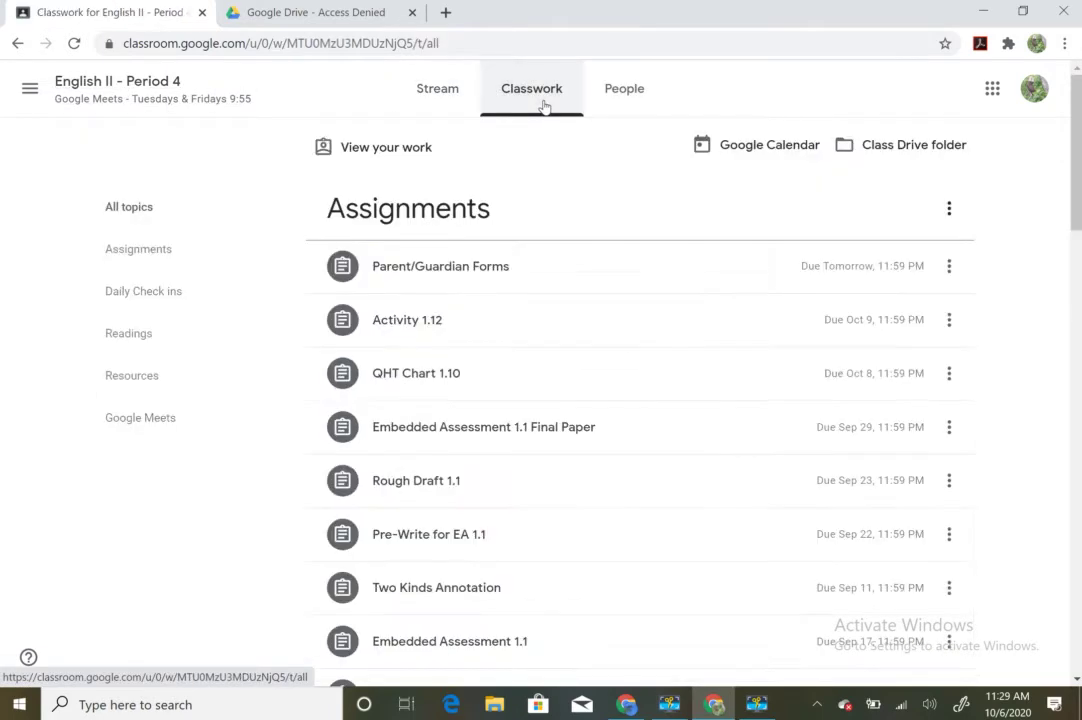
{"action": "left_click", "coordinate": [379, 150]}
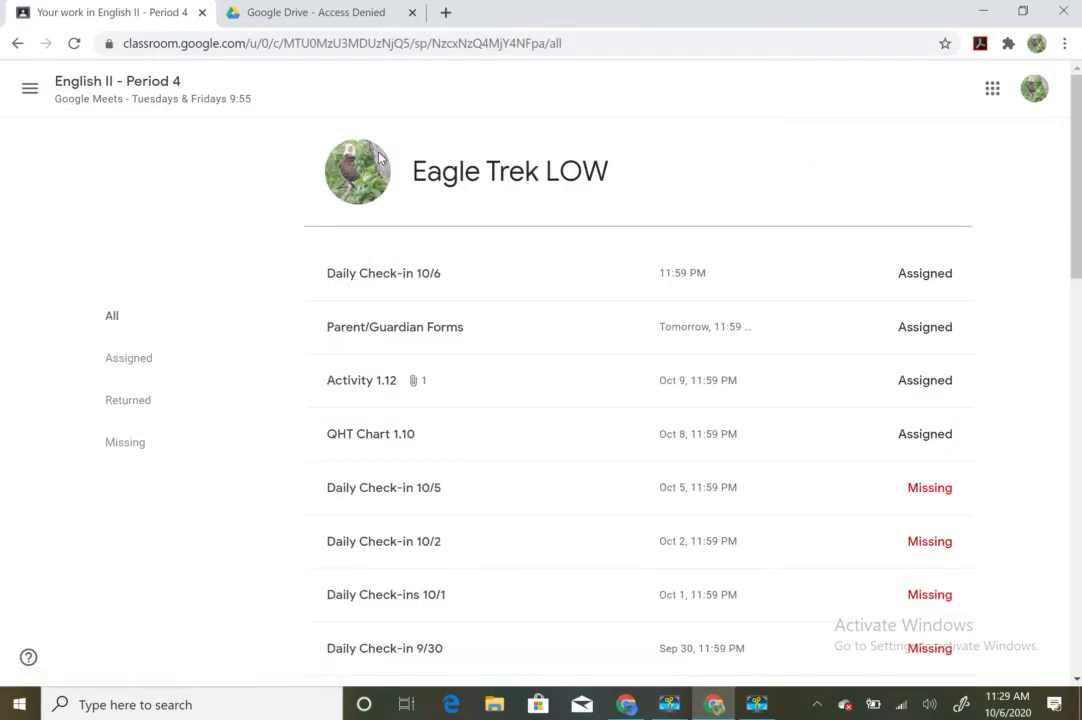
Step: Go back to the Period 4 Classwork page, view the class's Google Calendar and close the calendar
{"action": "left_click", "coordinate": [141, 108]}
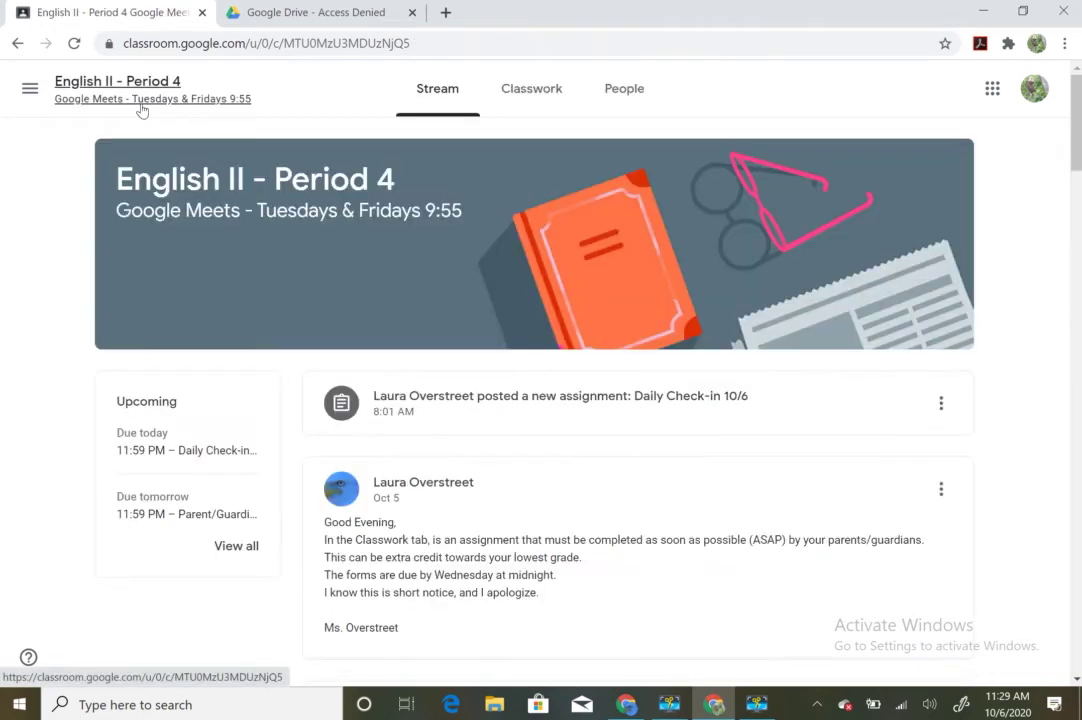
{"action": "left_click", "coordinate": [512, 110]}
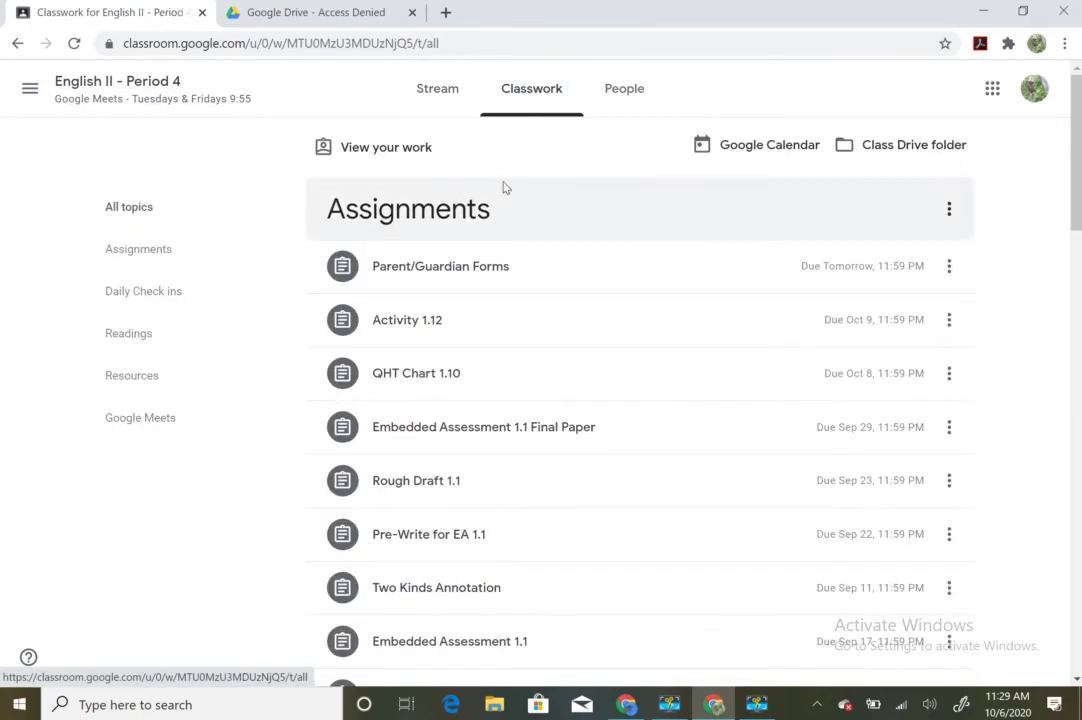
{"action": "left_click", "coordinate": [743, 150]}
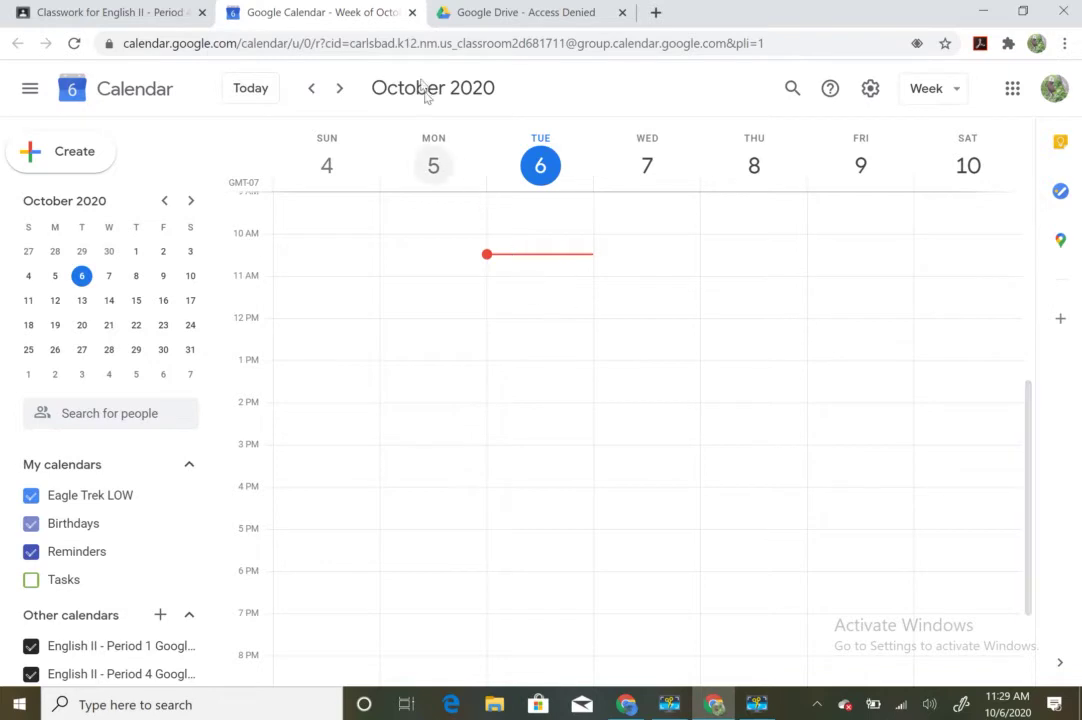
{"action": "left_click", "coordinate": [412, 13]}
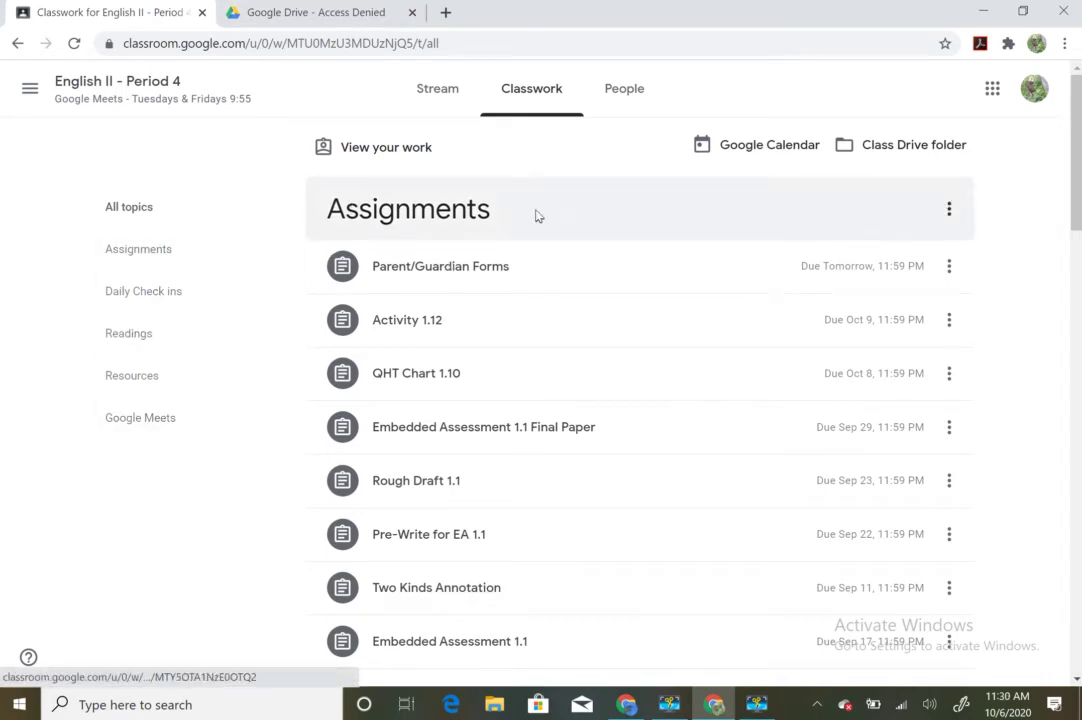
Step: View the student's Period 4 work list once more and go to the overview of all classes
{"action": "left_click", "coordinate": [415, 154]}
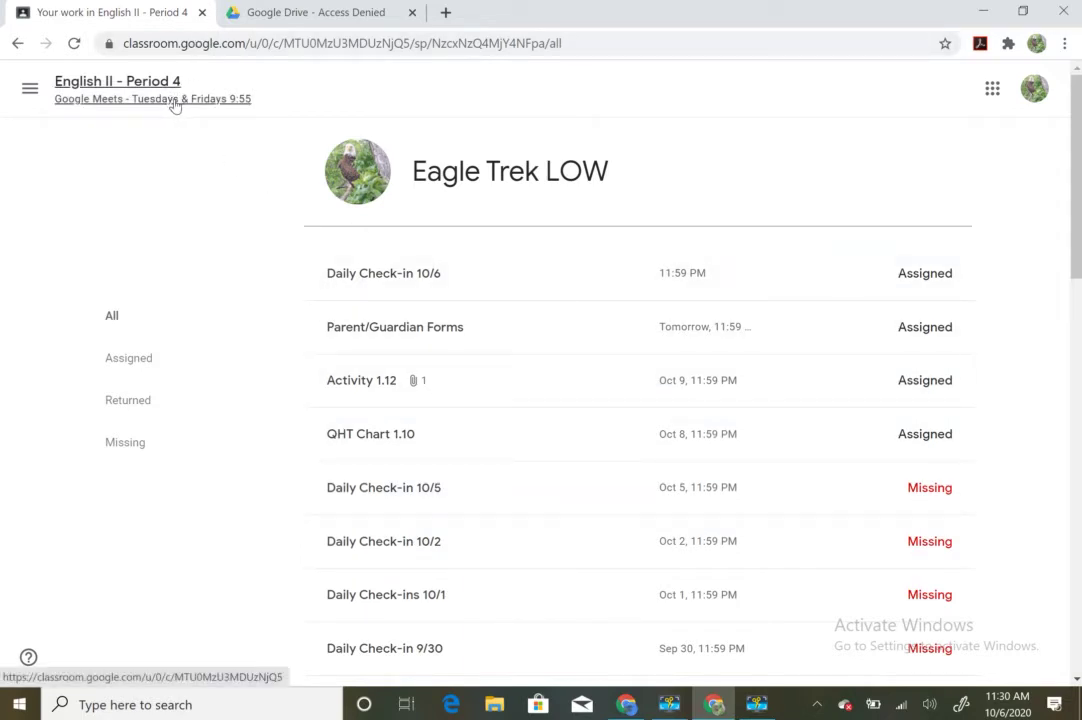
{"action": "left_click", "coordinate": [29, 92]}
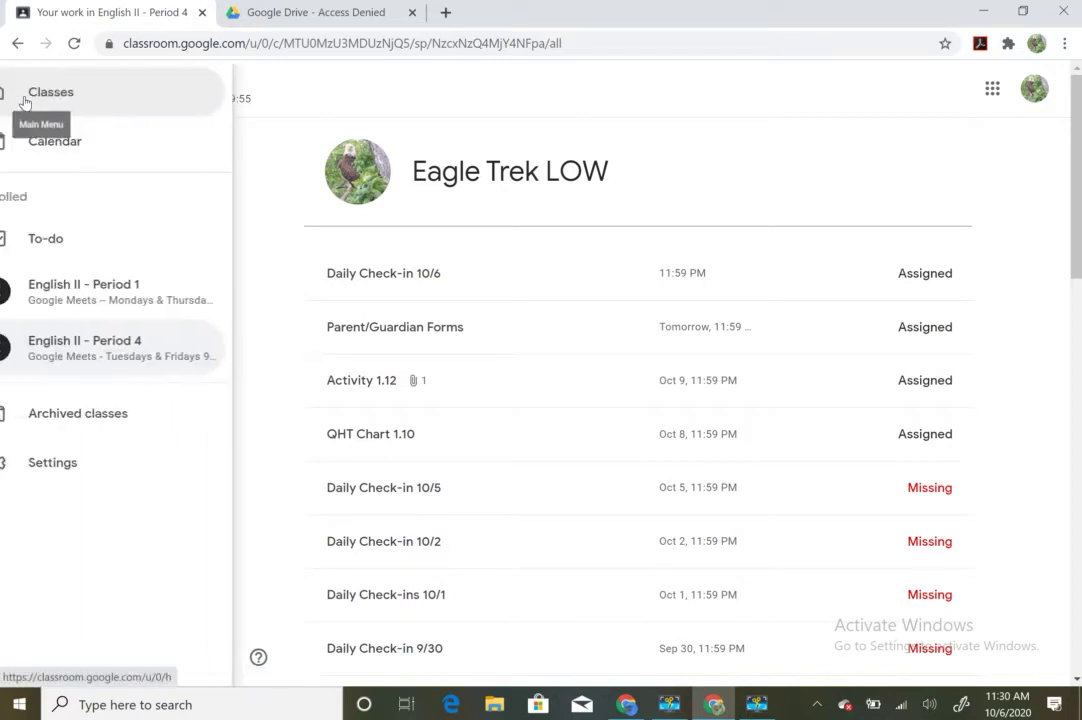
{"action": "left_click", "coordinate": [60, 107]}
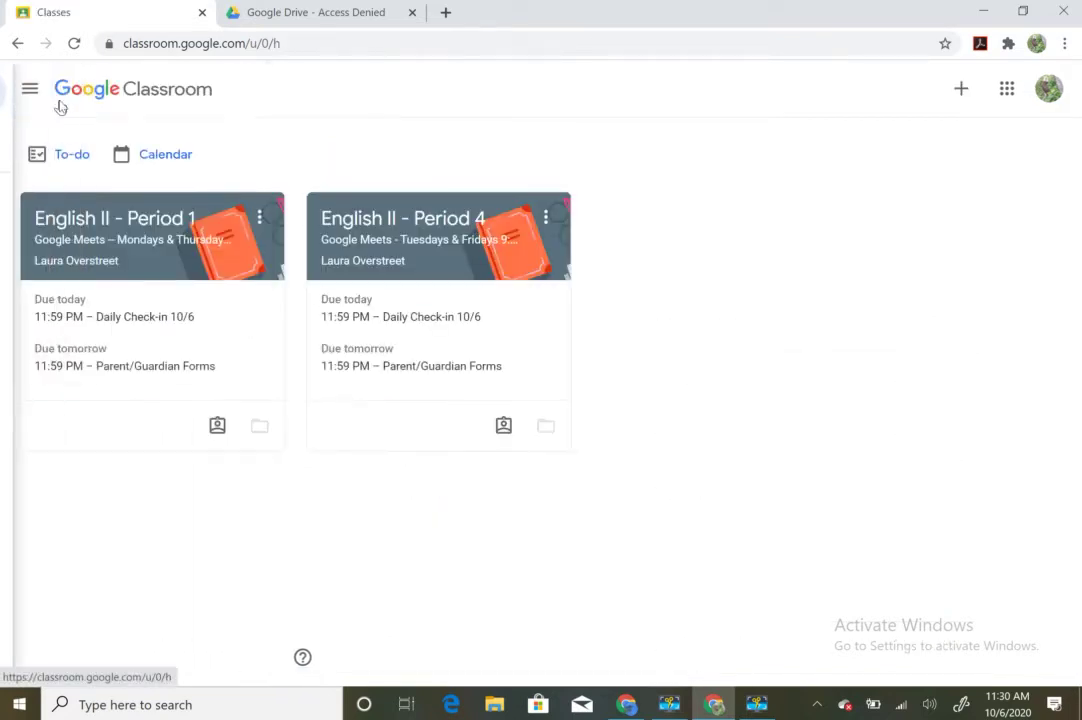
Step: Open the To-do list for all classes and review the assigned work due this week
{"action": "left_click", "coordinate": [35, 99]}
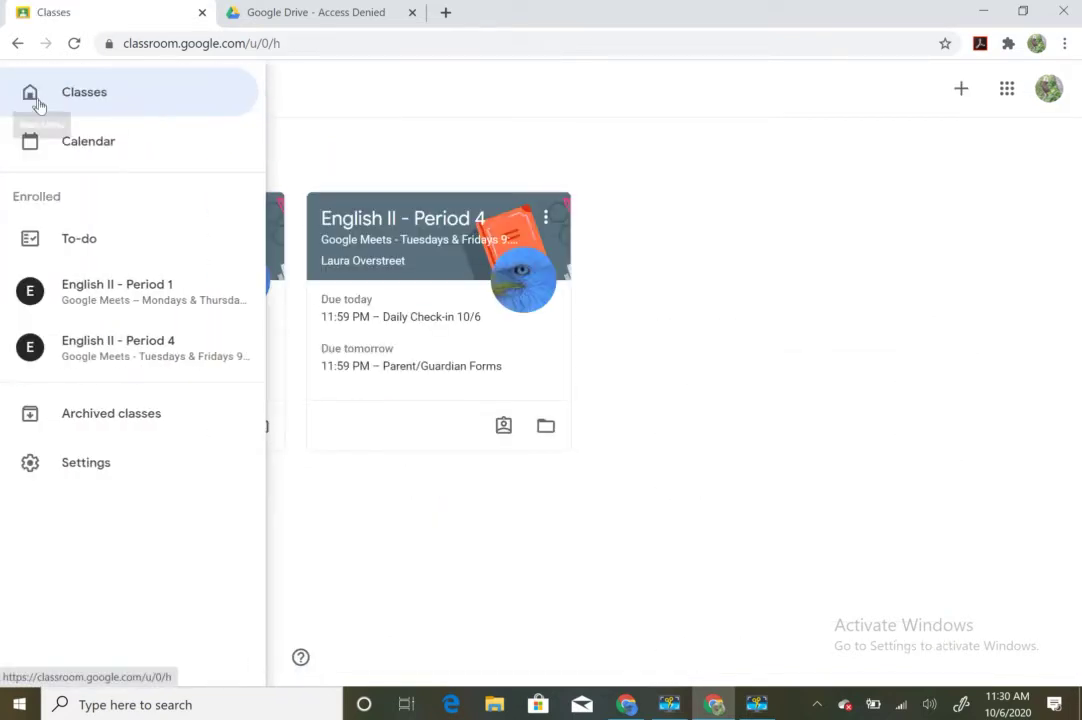
{"action": "left_click", "coordinate": [104, 245]}
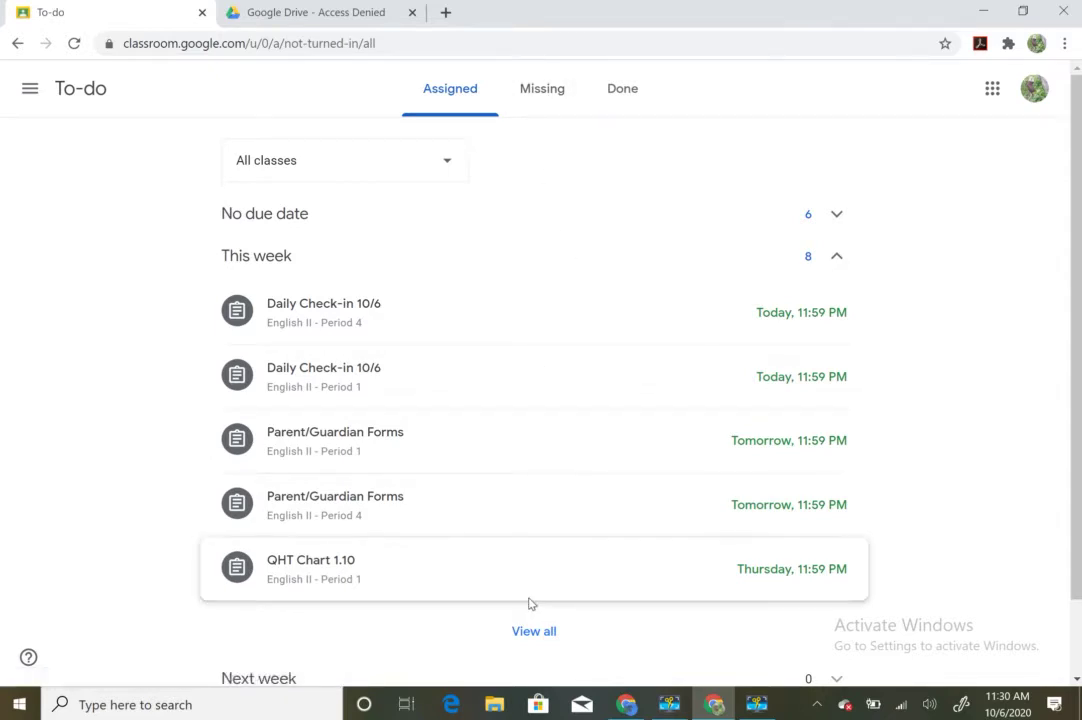
{"action": "scroll", "coordinate": [531, 601], "scroll_direction": "down", "scroll_amount": 1}
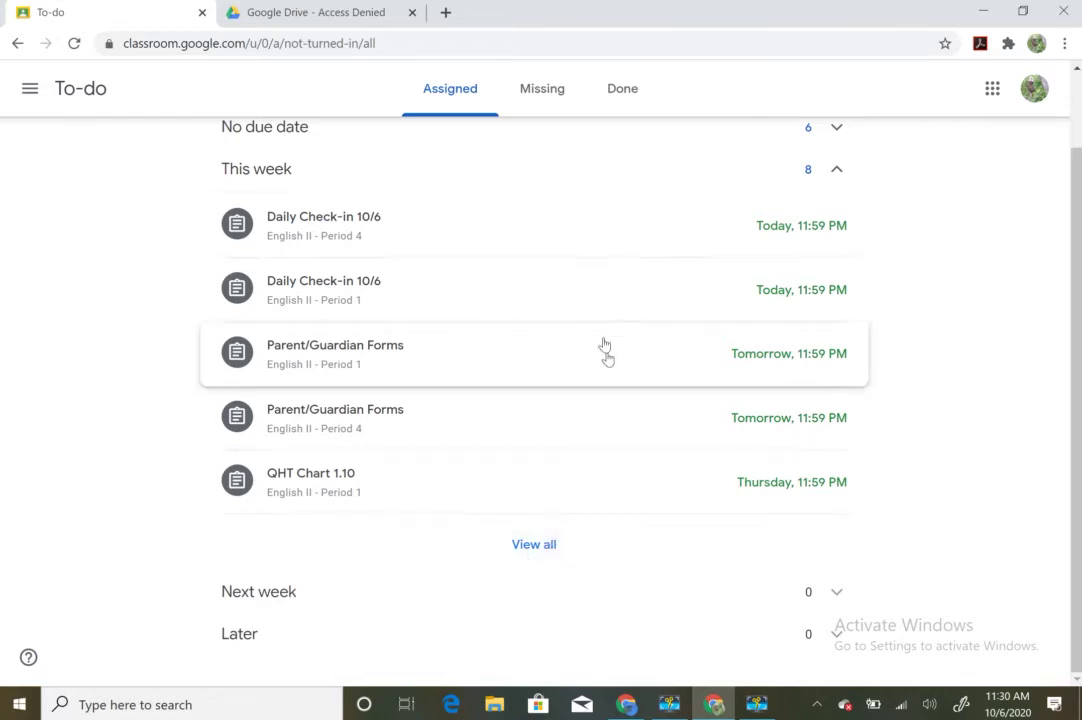
Step: Check the missing and done work in the To-do list, and return to the assigned work
{"action": "right_click", "coordinate": [553, 113]}
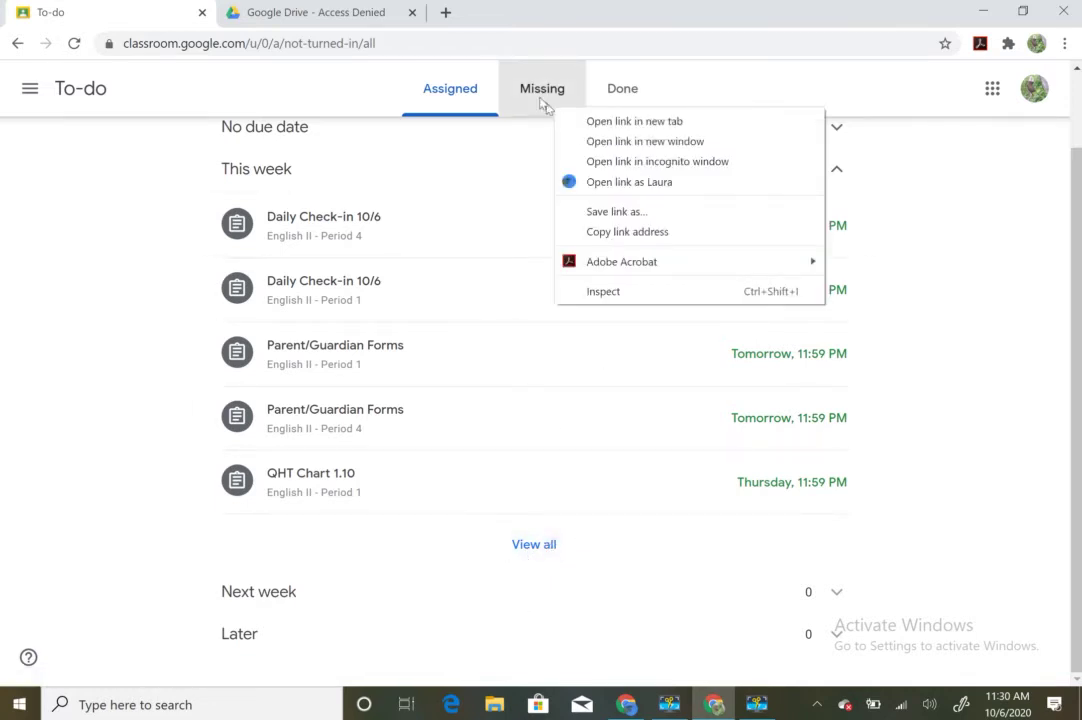
{"action": "left_click", "coordinate": [530, 98]}
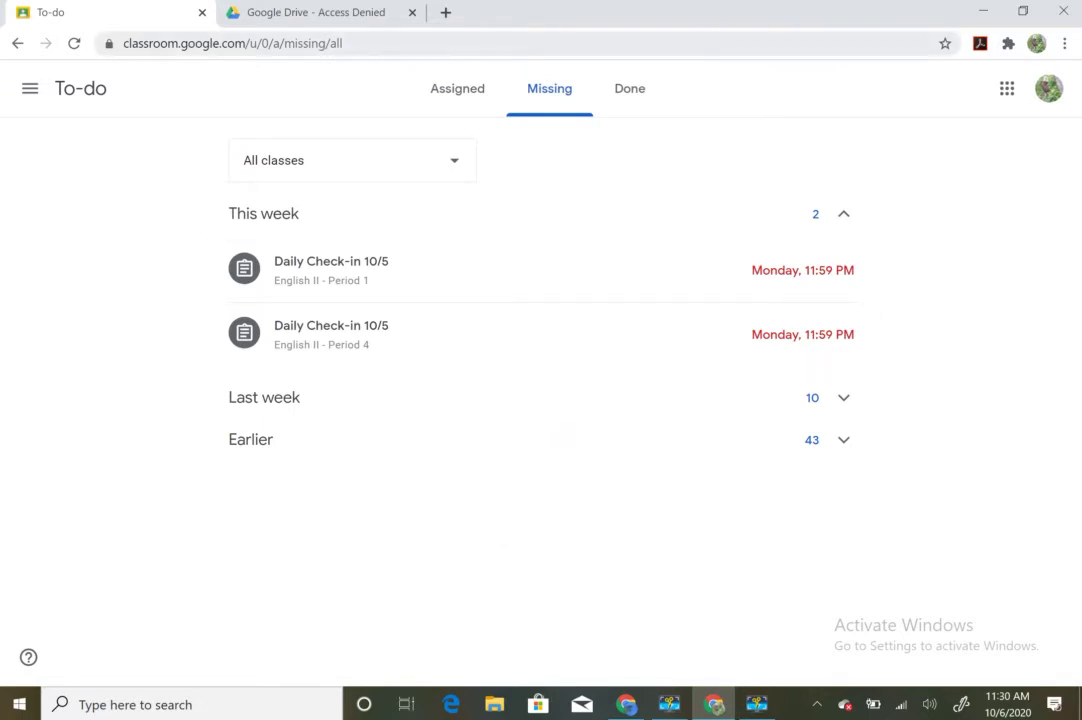
{"action": "left_click", "coordinate": [642, 99]}
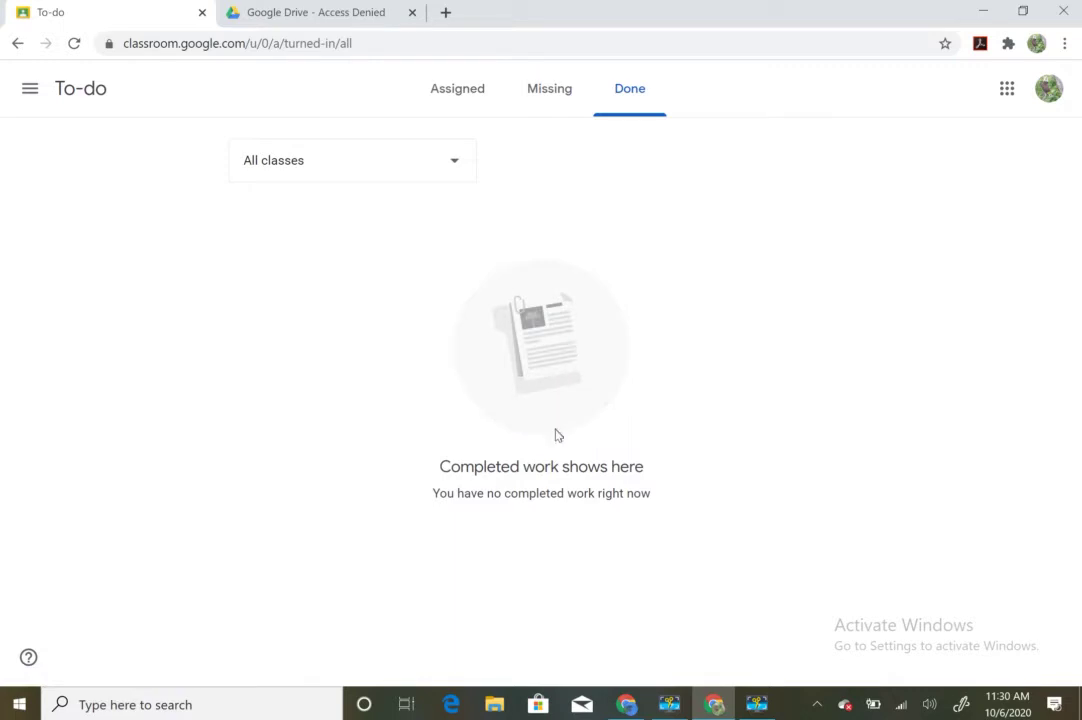
{"action": "left_click", "coordinate": [563, 112]}
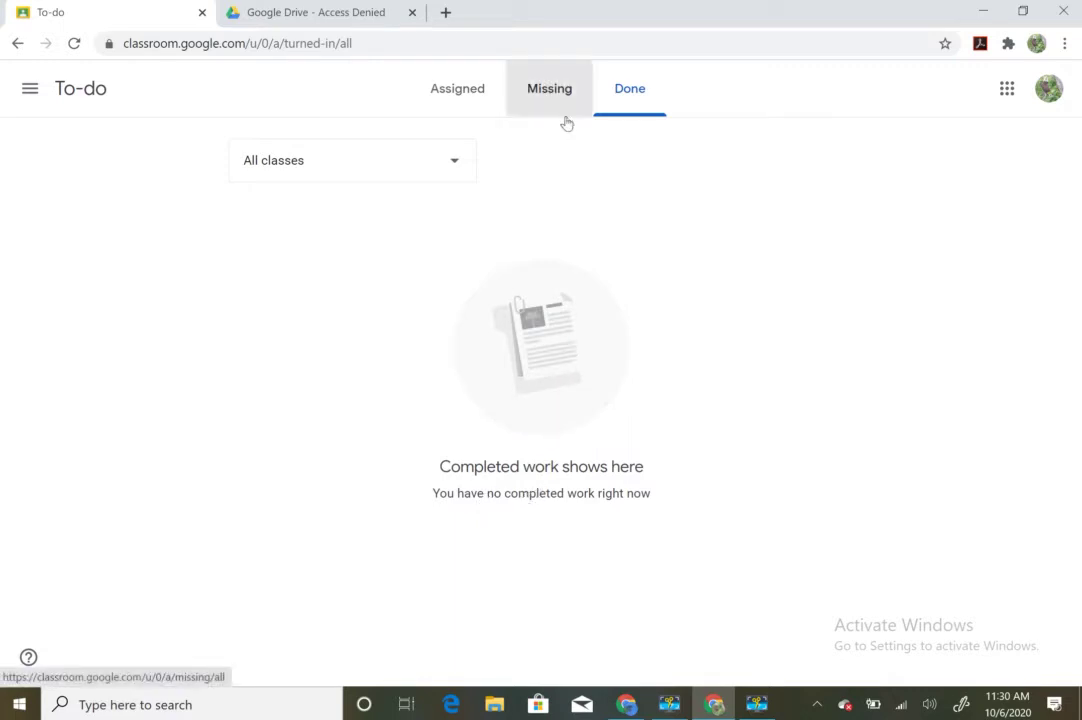
{"action": "left_click", "coordinate": [473, 104]}
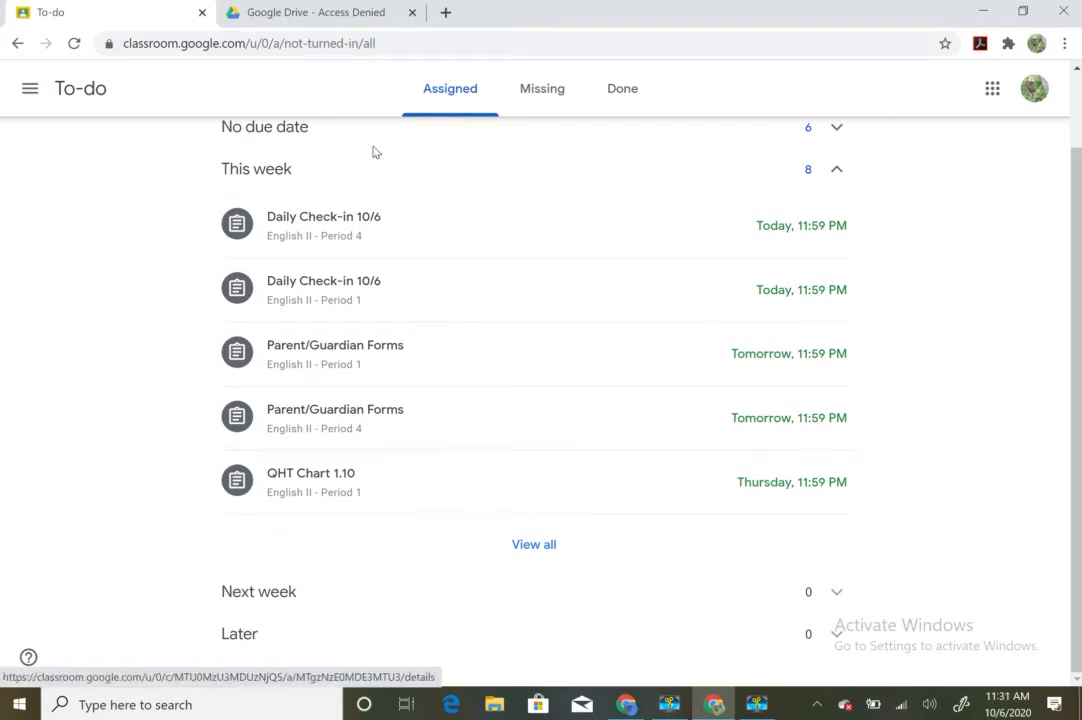
Step: Switch to the English II - Period 1 class and open its Classwork page
{"action": "left_click", "coordinate": [25, 100]}
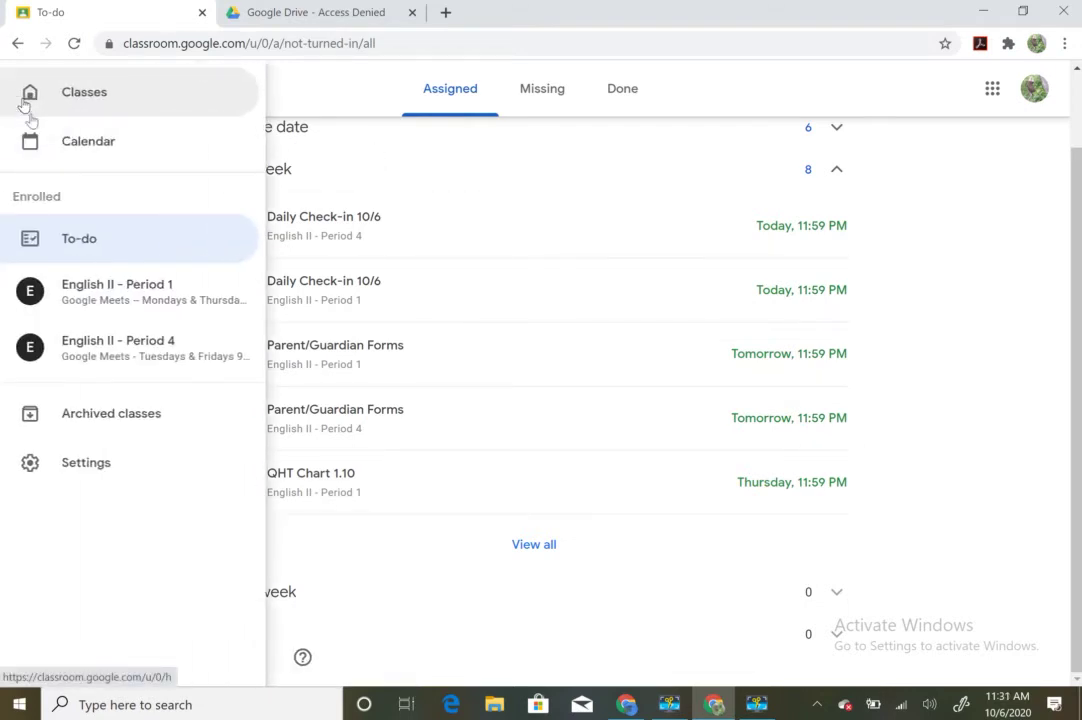
{"action": "left_click", "coordinate": [98, 290]}
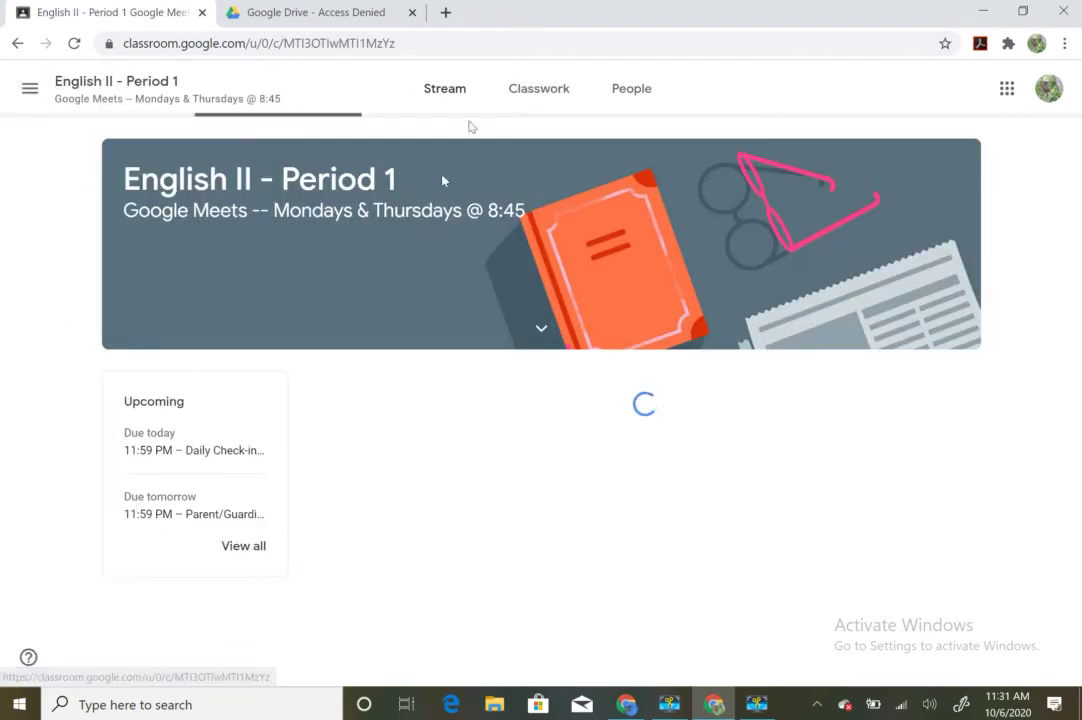
{"action": "left_click", "coordinate": [537, 97]}
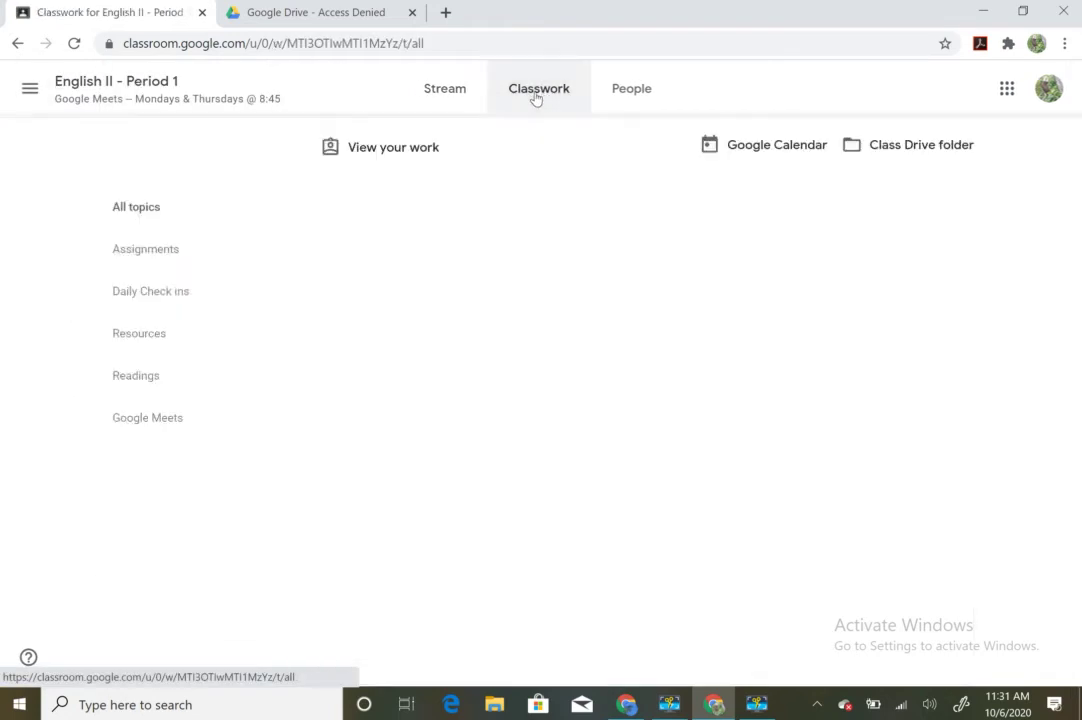
Step: View the student's own work list for English II - Period 1, and go to the To-do list for all classes
{"action": "left_click", "coordinate": [415, 152]}
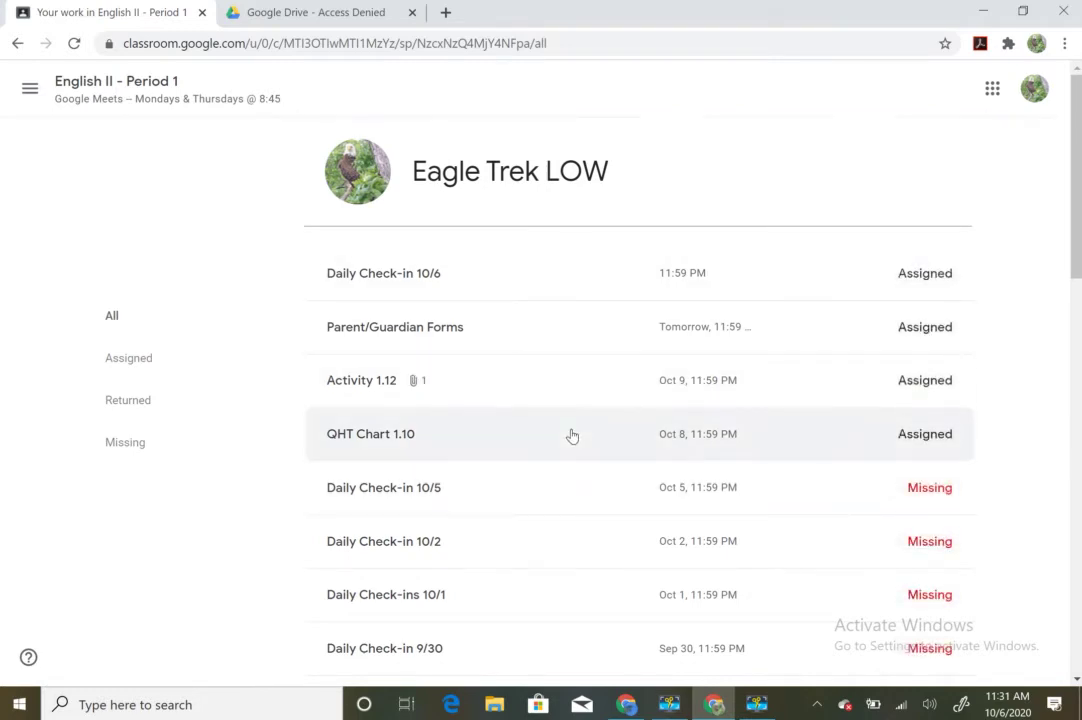
{"action": "left_click", "coordinate": [29, 88]}
{"action": "left_click", "coordinate": [70, 240]}
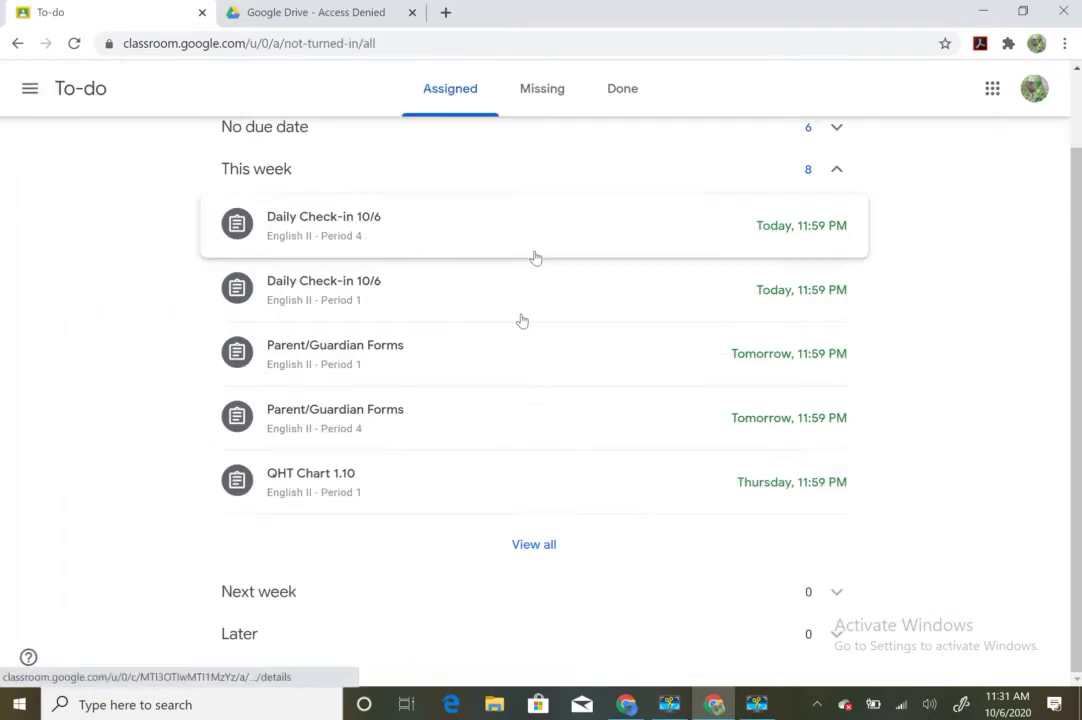
Step: Return to the student's work list in English II - Period 1 and open the details of Daily Check-in 10/6
{"action": "left_click", "coordinate": [27, 93]}
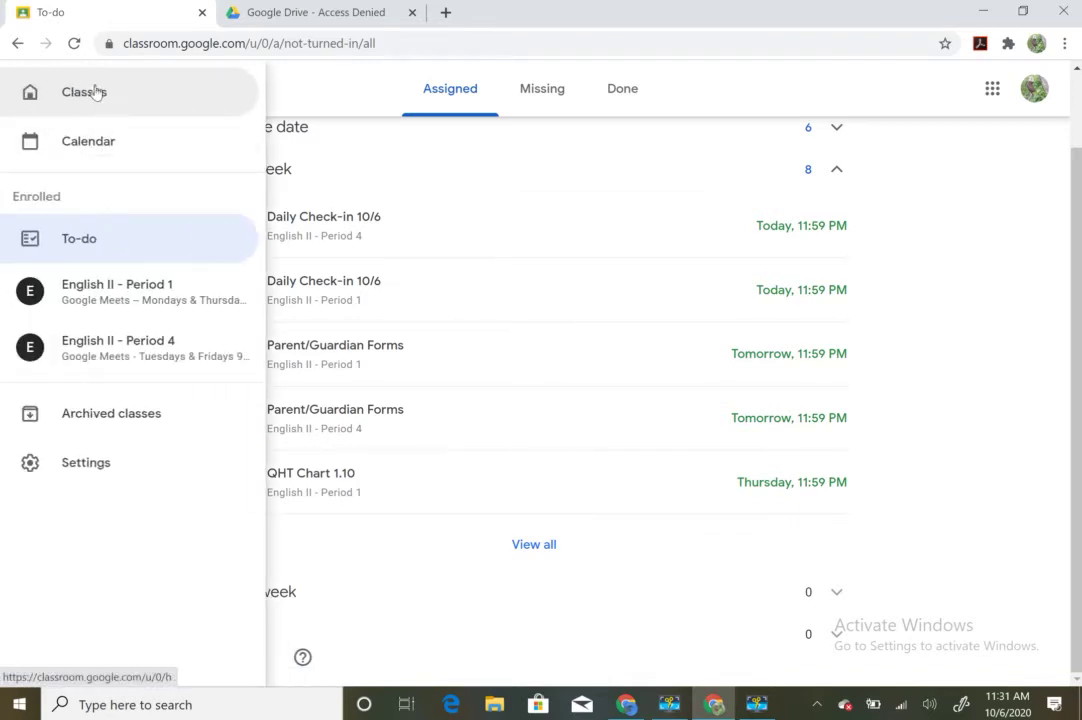
{"action": "left_click", "coordinate": [117, 305]}
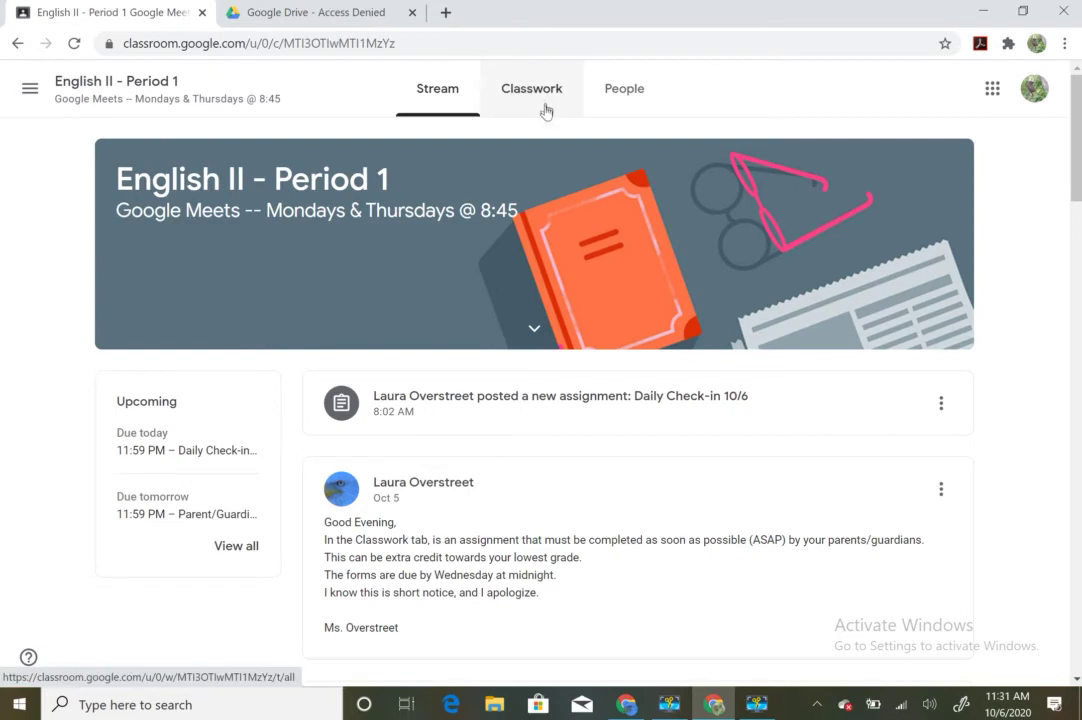
{"action": "left_click", "coordinate": [546, 106]}
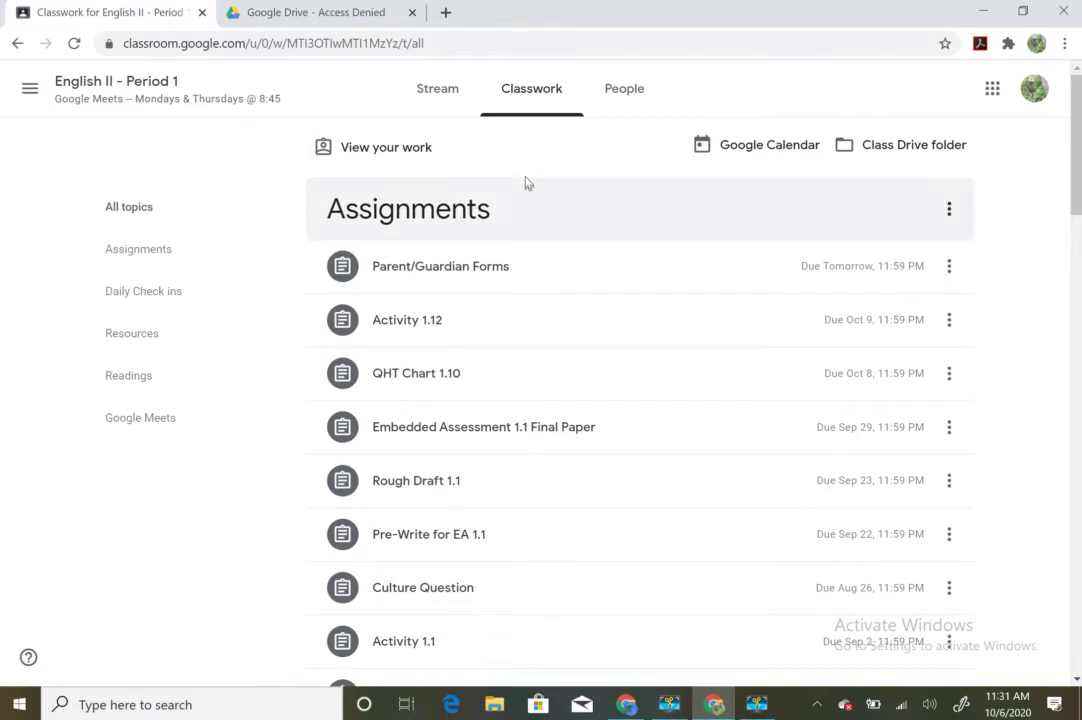
{"action": "left_click", "coordinate": [409, 162]}
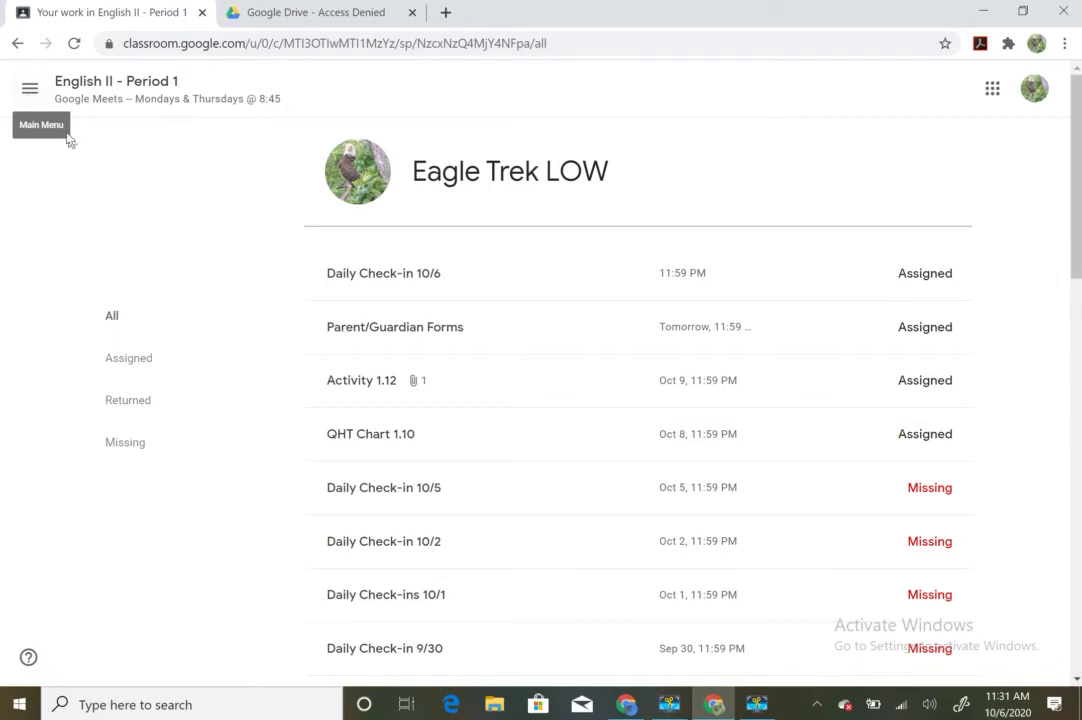
{"action": "left_click", "coordinate": [500, 292]}
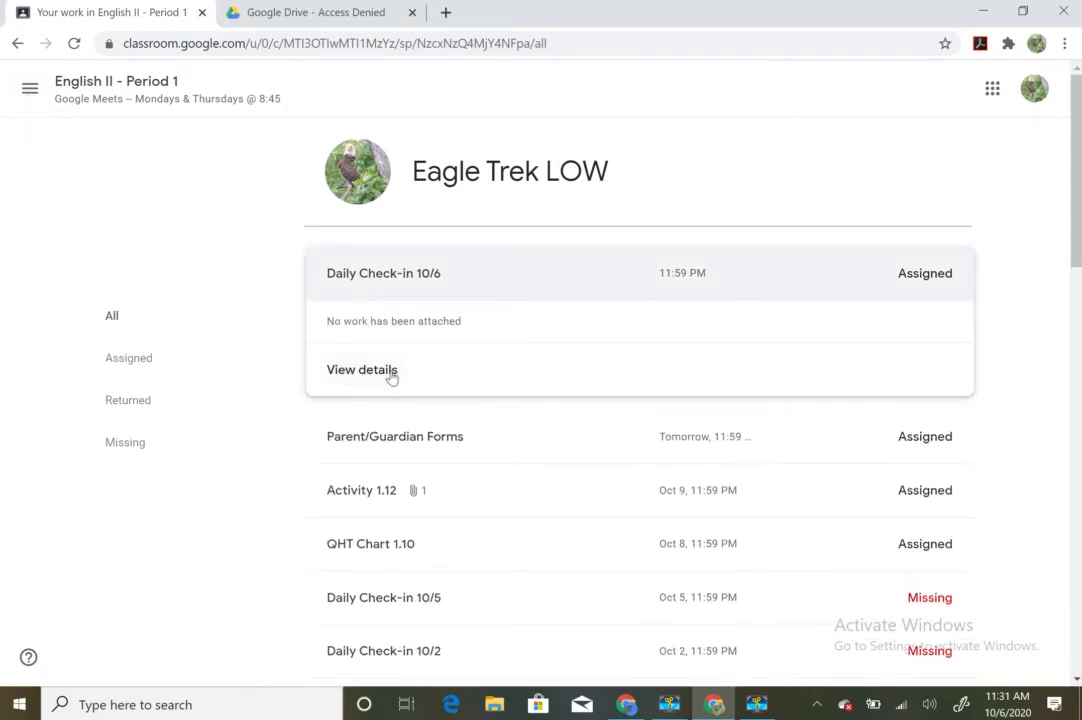
{"action": "left_click", "coordinate": [390, 372]}
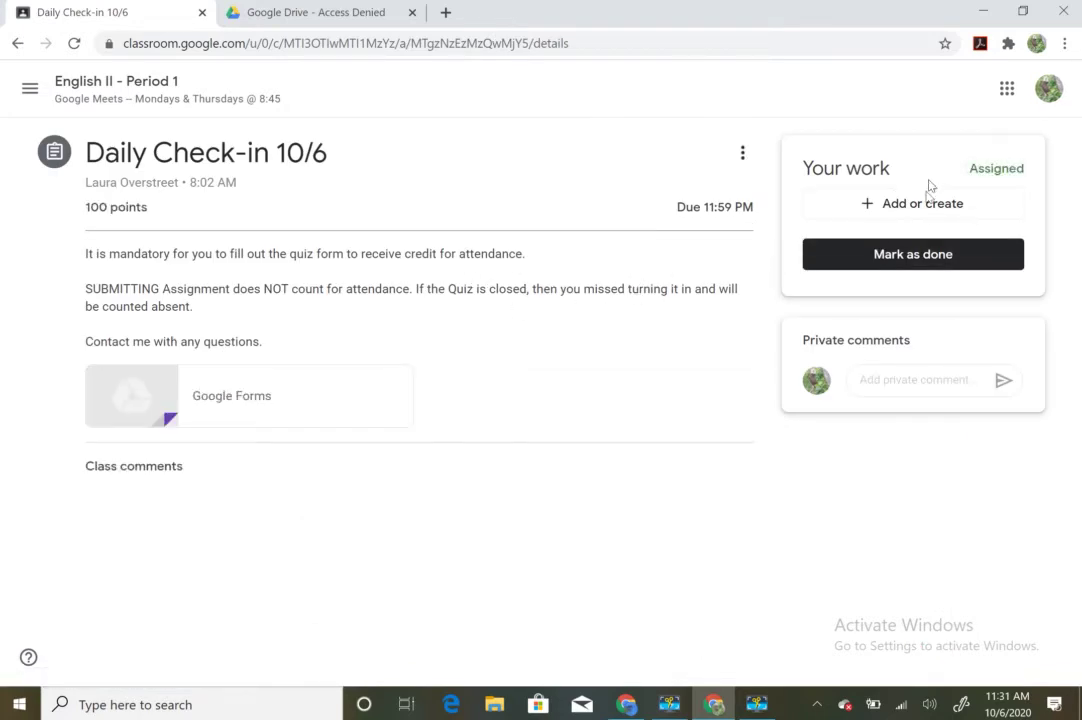
Step: Upload the picture b10p 10988 from the computer's 2019-07 pictures folder as an attachment to the Daily Check-in 10/6 work
{"action": "left_click", "coordinate": [926, 208]}
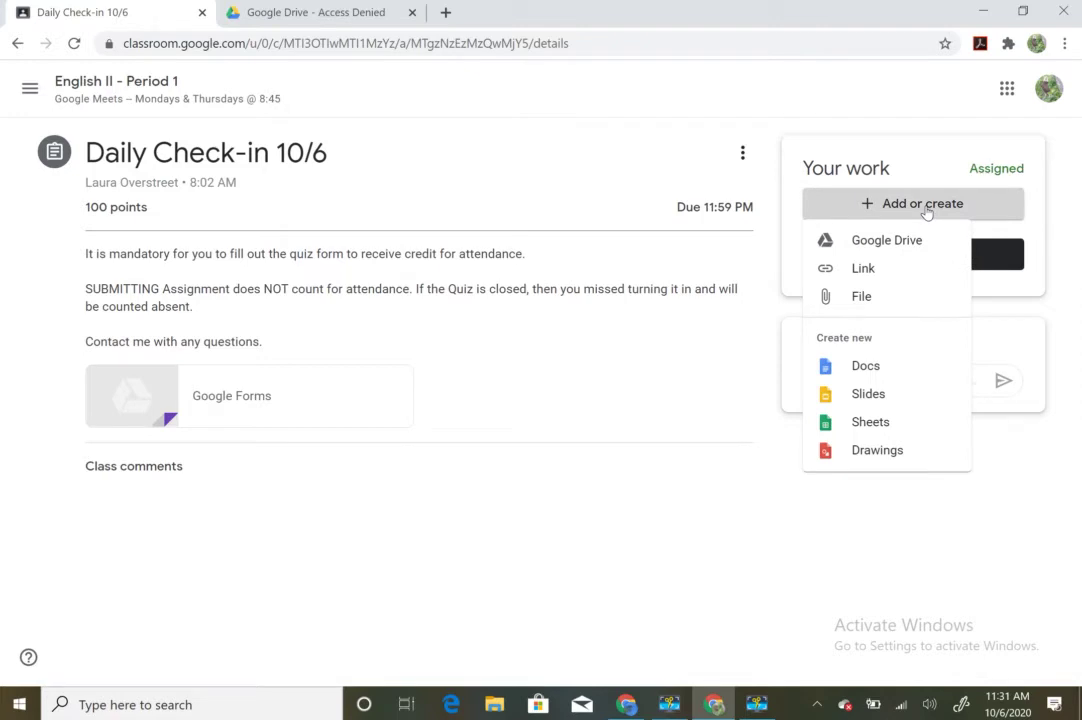
{"action": "left_click", "coordinate": [897, 298]}
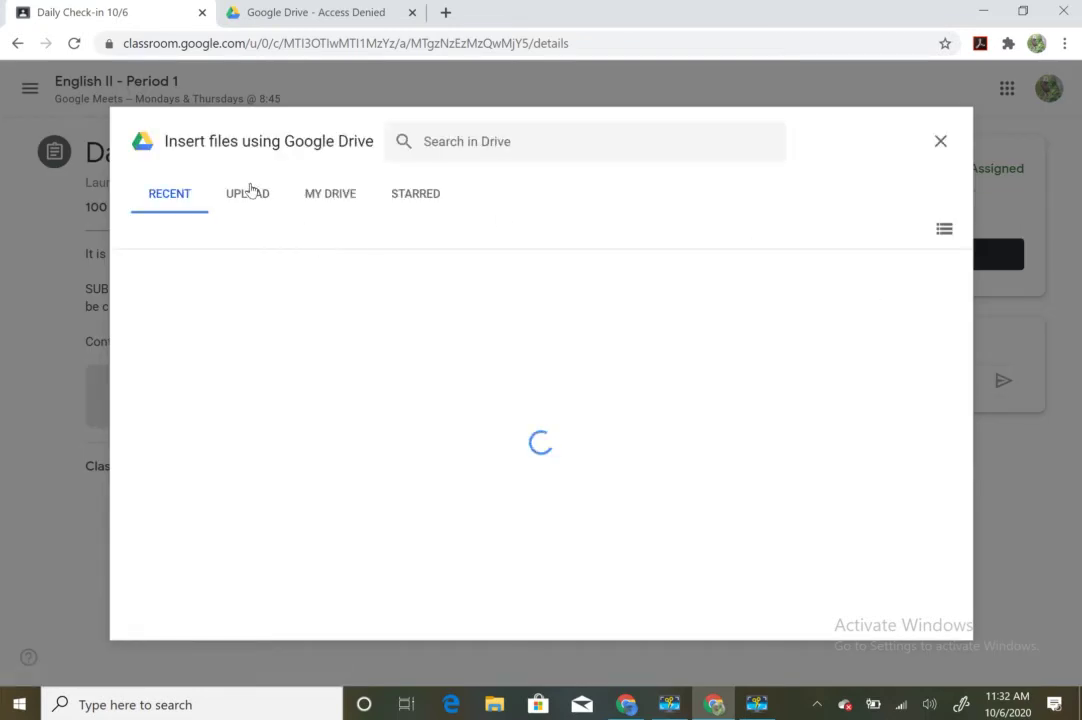
{"action": "left_click", "coordinate": [250, 195]}
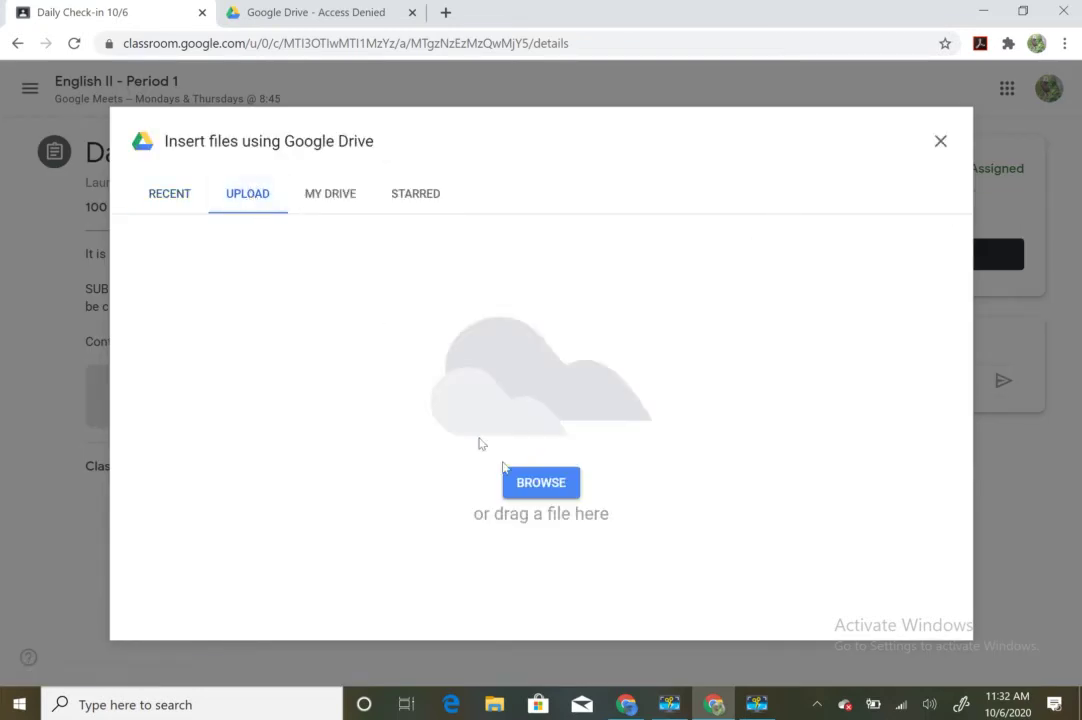
{"action": "left_click", "coordinate": [547, 488]}
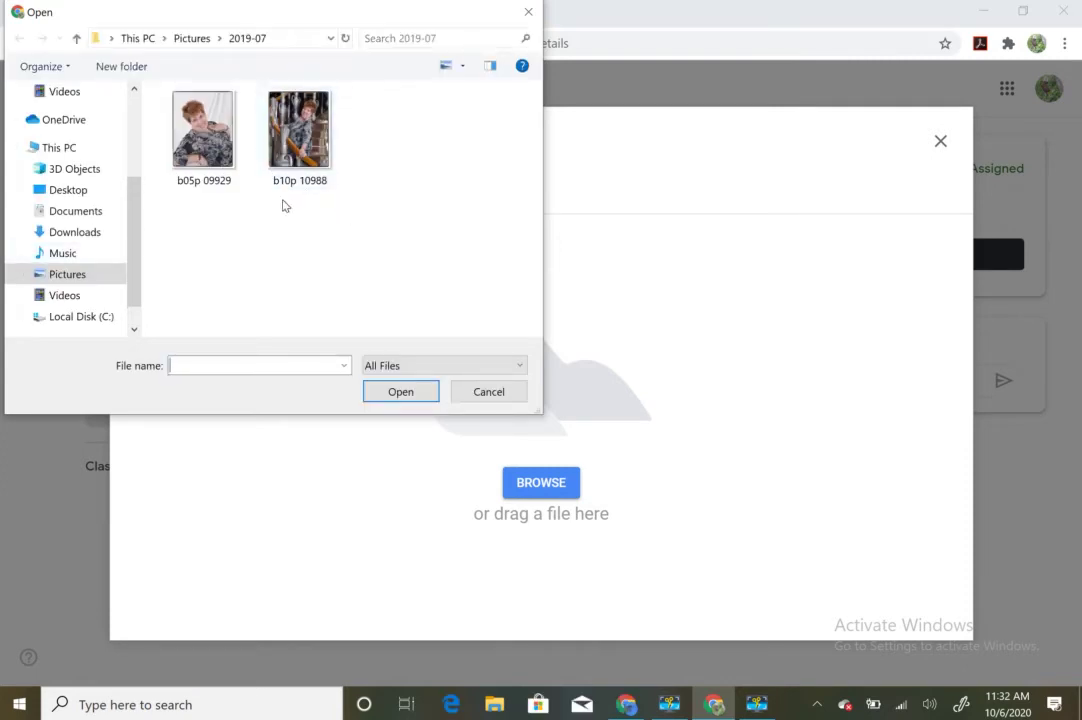
{"action": "left_click", "coordinate": [303, 135]}
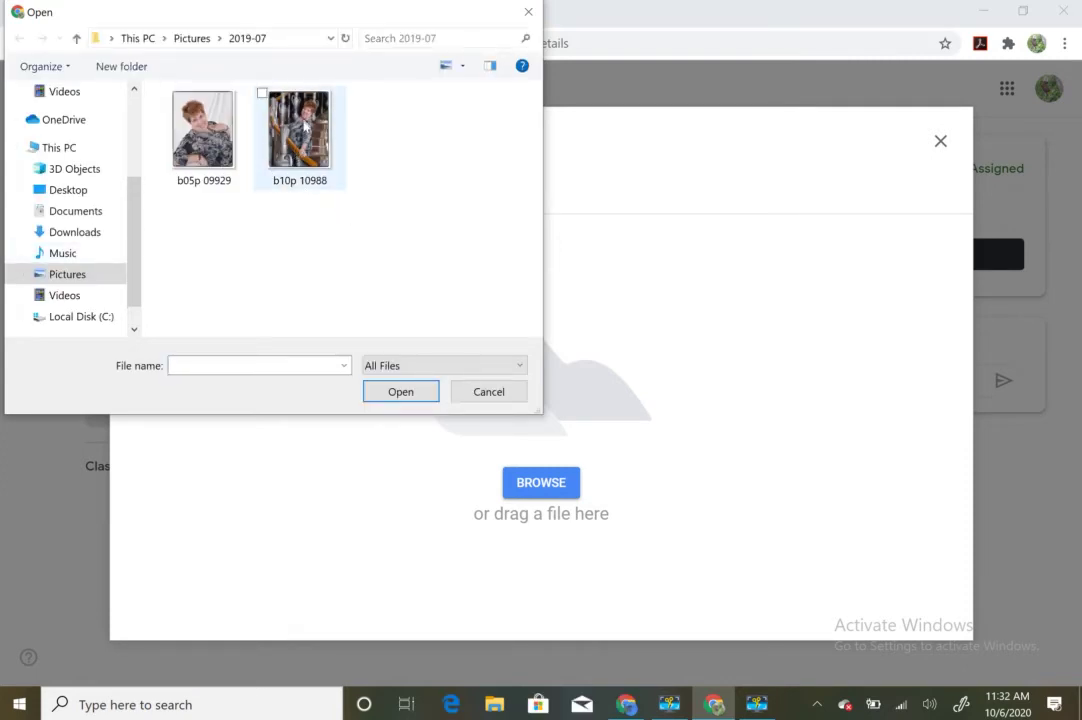
{"action": "left_click", "coordinate": [378, 395]}
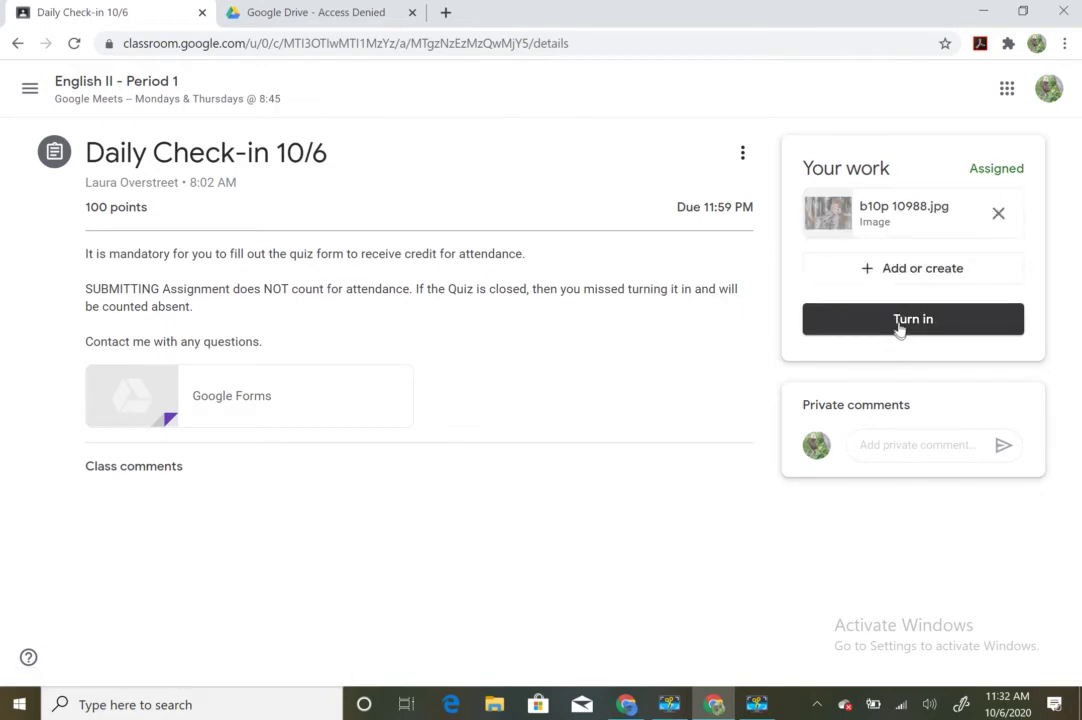
Step: Create a new Google Docs document as an attachment to Daily Check-in 10/6 and return to the assignment page
{"action": "left_click", "coordinate": [878, 270]}
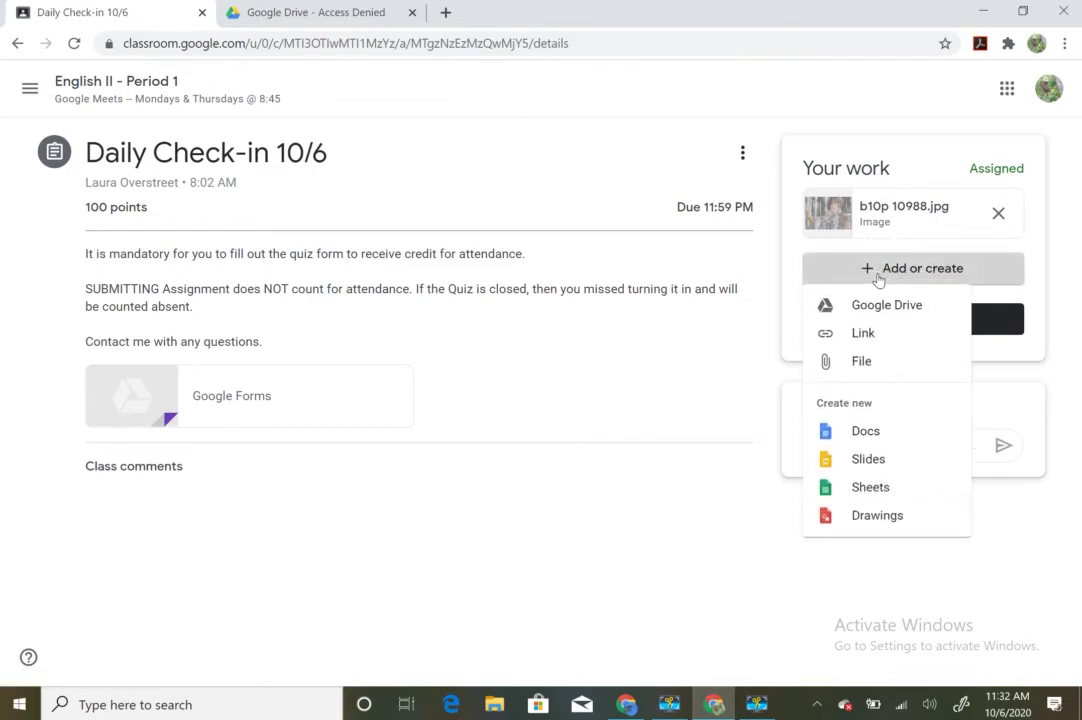
{"action": "left_click", "coordinate": [866, 430]}
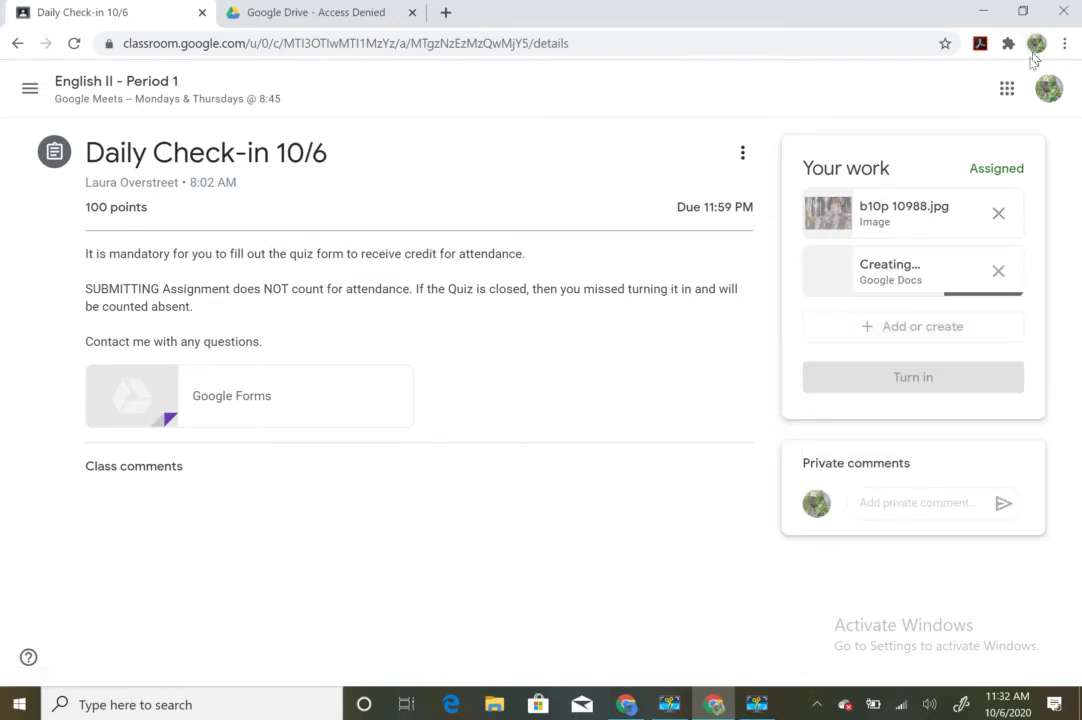
{"action": "right_click", "coordinate": [1009, 94]}
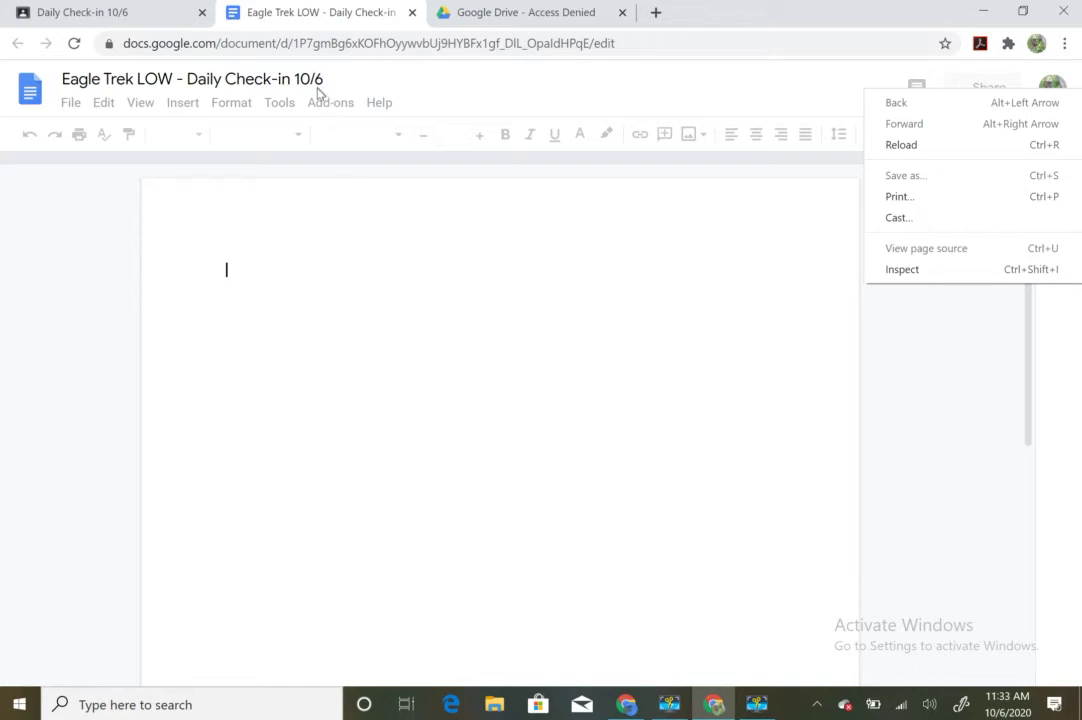
{"action": "left_click", "coordinate": [117, 15]}
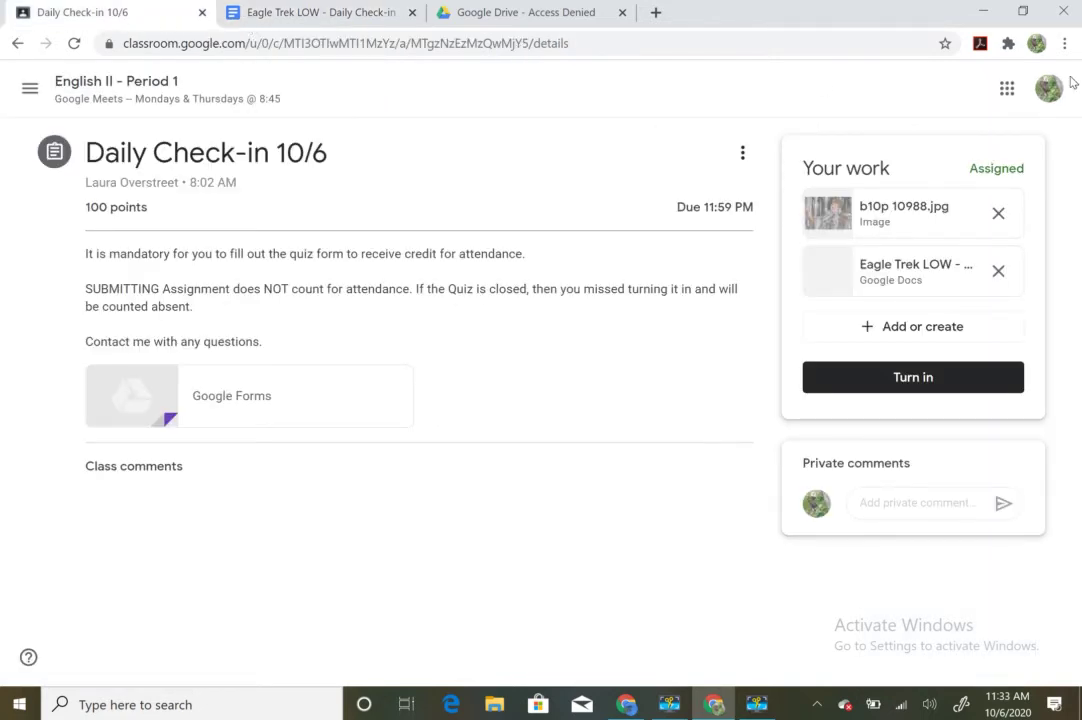
Step: Switch to Google Docs through the Google apps and create a new blank document
{"action": "left_click", "coordinate": [1007, 88]}
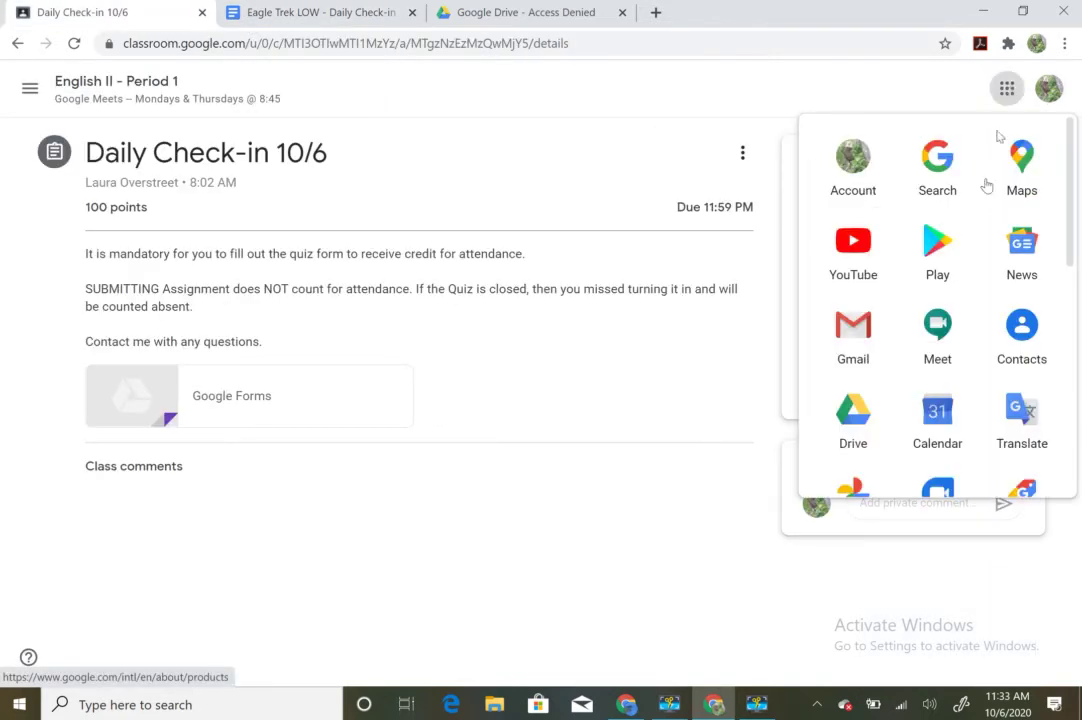
{"action": "scroll", "coordinate": [947, 357], "scroll_direction": "down", "scroll_amount": 1}
{"action": "scroll", "coordinate": [949, 357], "scroll_direction": "down", "scroll_amount": 2}
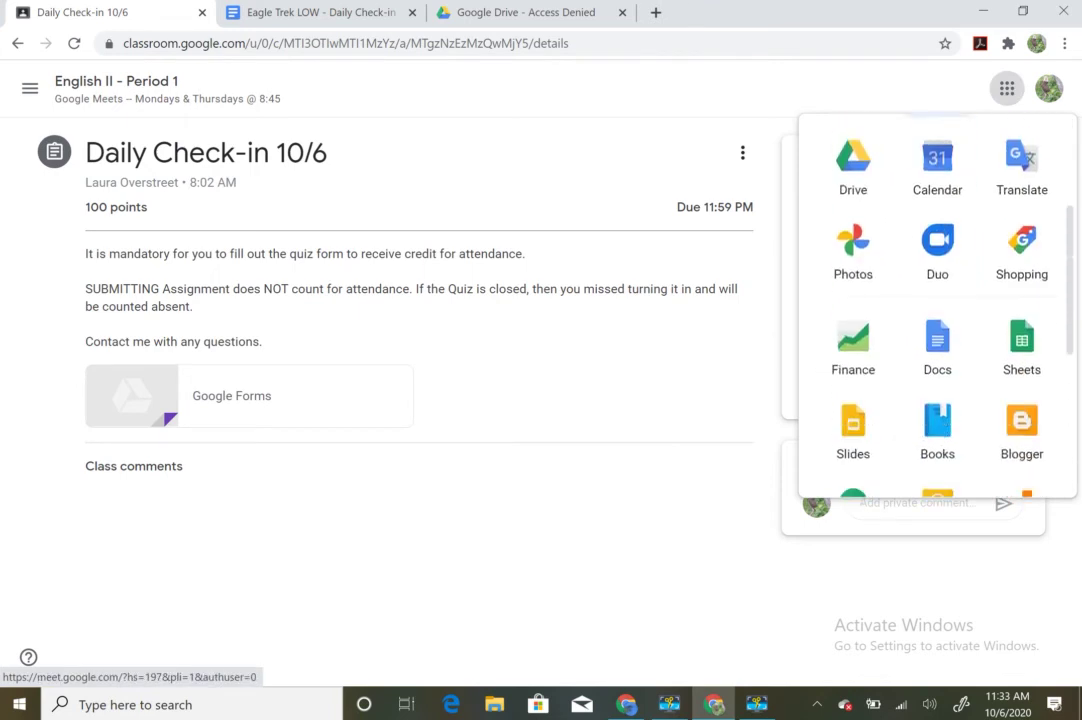
{"action": "left_click", "coordinate": [940, 318]}
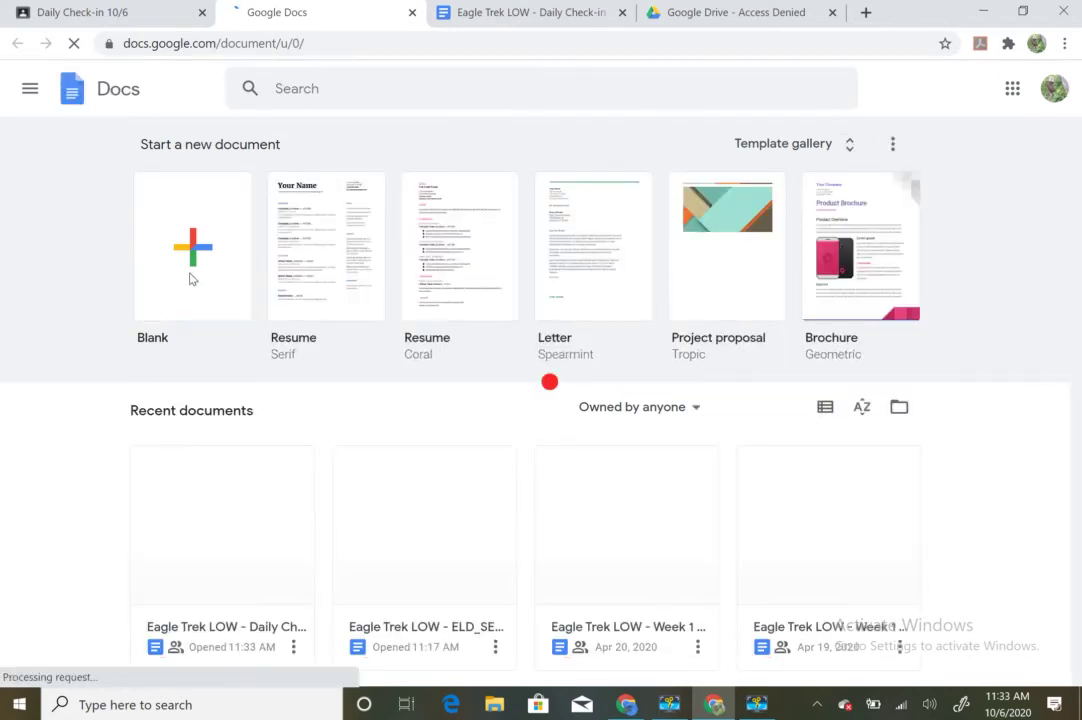
{"action": "left_click", "coordinate": [193, 279]}
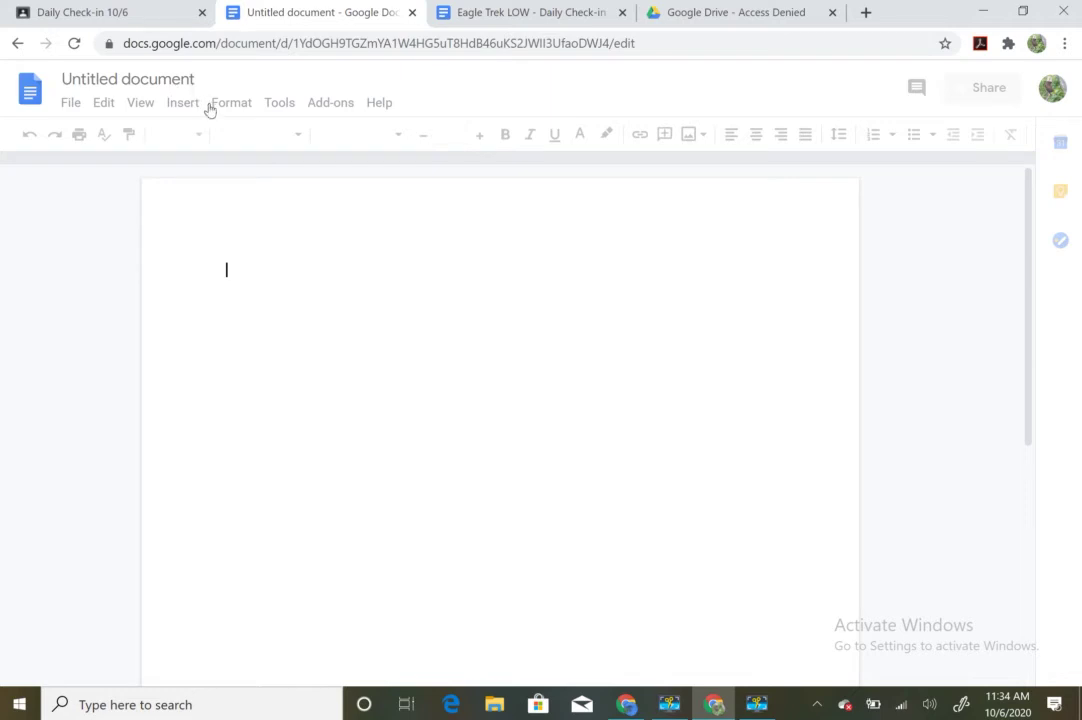
Step: Rename the untitled document as "Practicce" and dismiss the Citations tip
{"action": "left_click", "coordinate": [199, 81]}
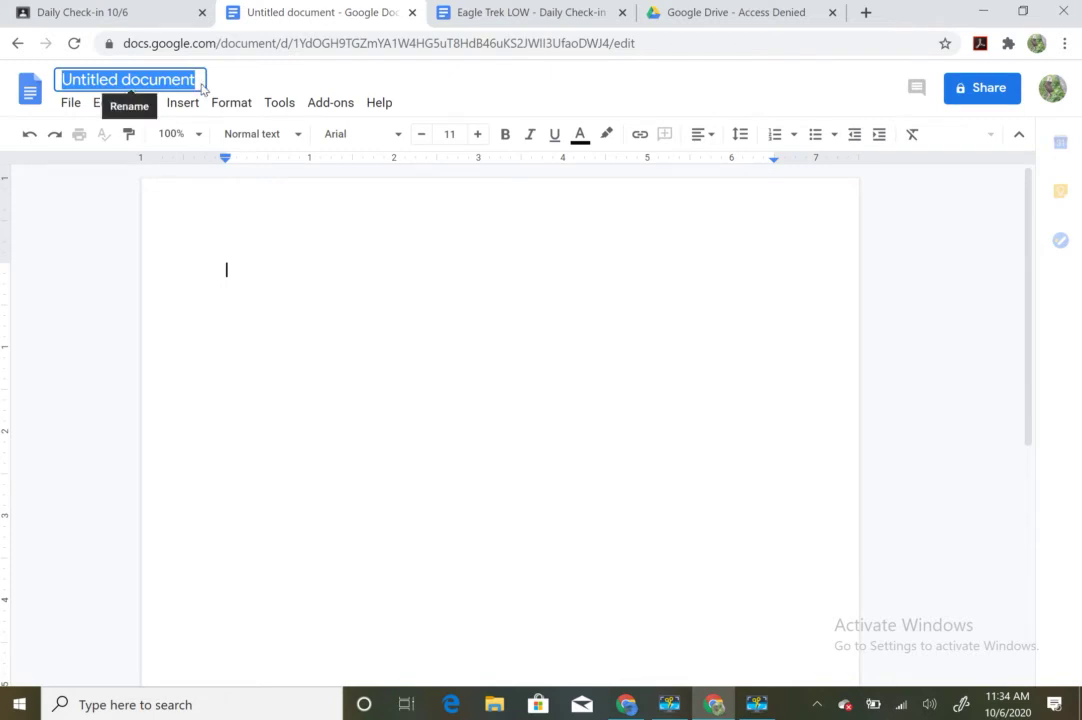
{"action": "type", "text": "Pra"}
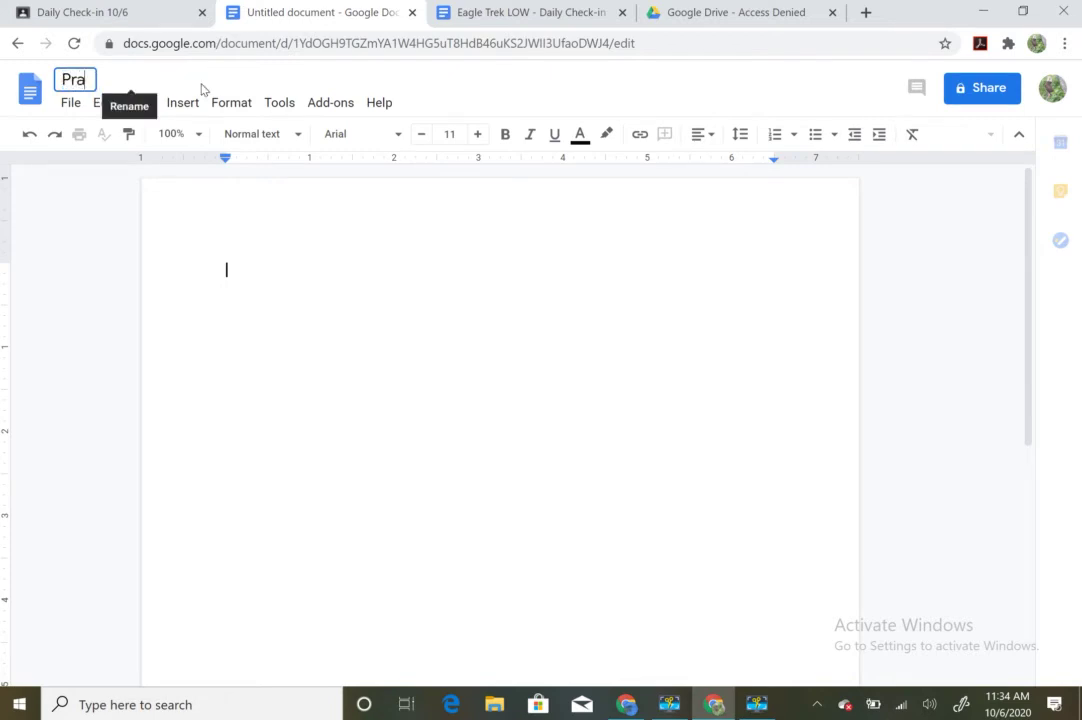
{"action": "type", "text": "ctive"}
{"action": "key", "text": "BackSpace"}
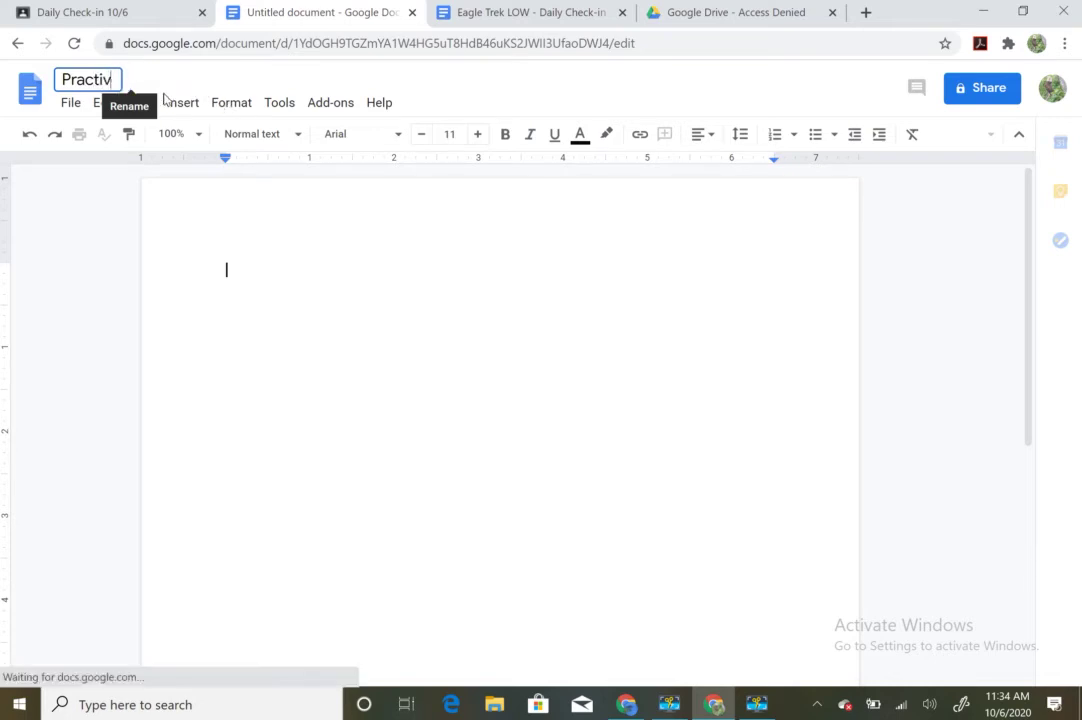
{"action": "key", "text": "BackSpace"}
{"action": "type", "text": "cce"}
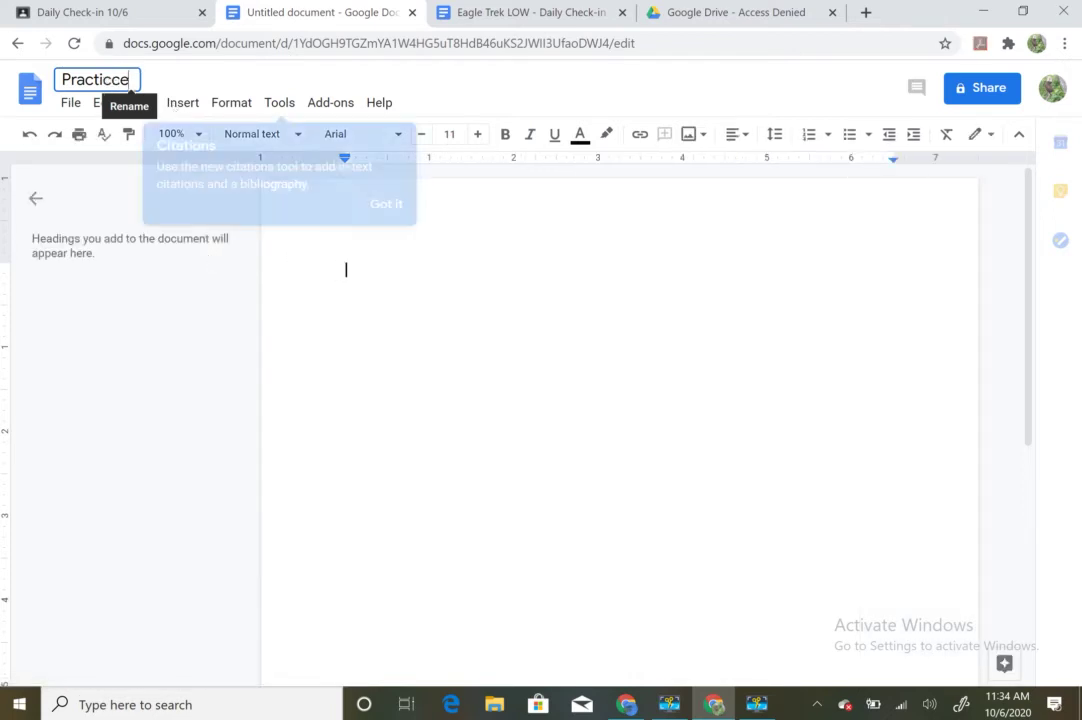
{"action": "key", "text": "Return"}
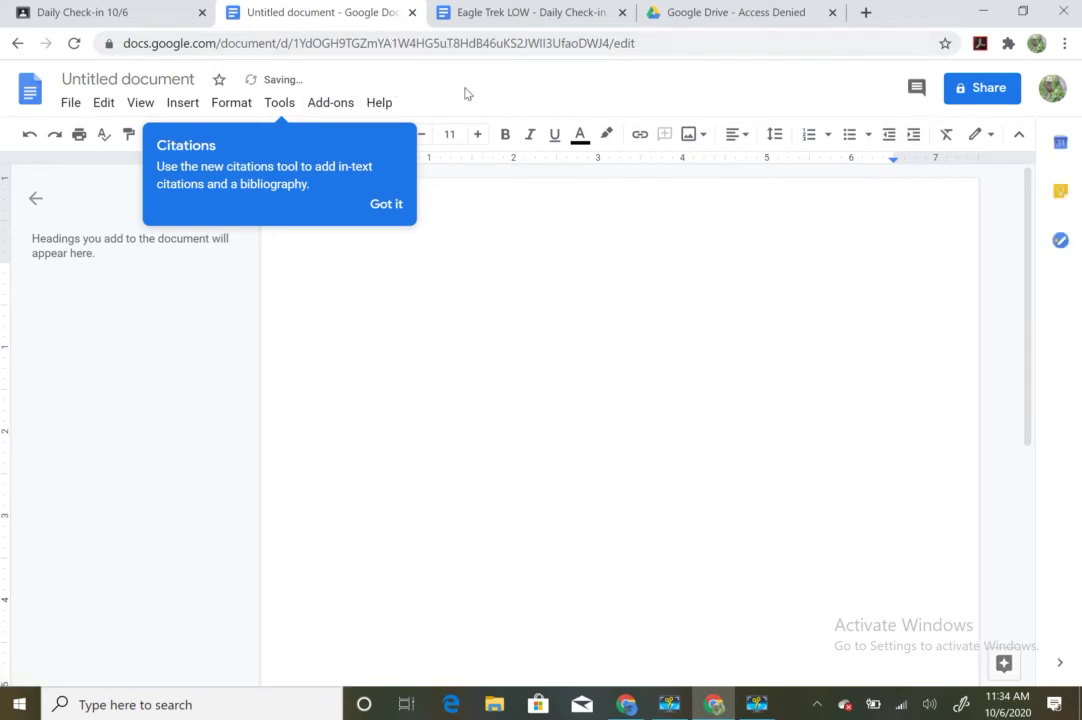
{"action": "left_click", "coordinate": [390, 208]}
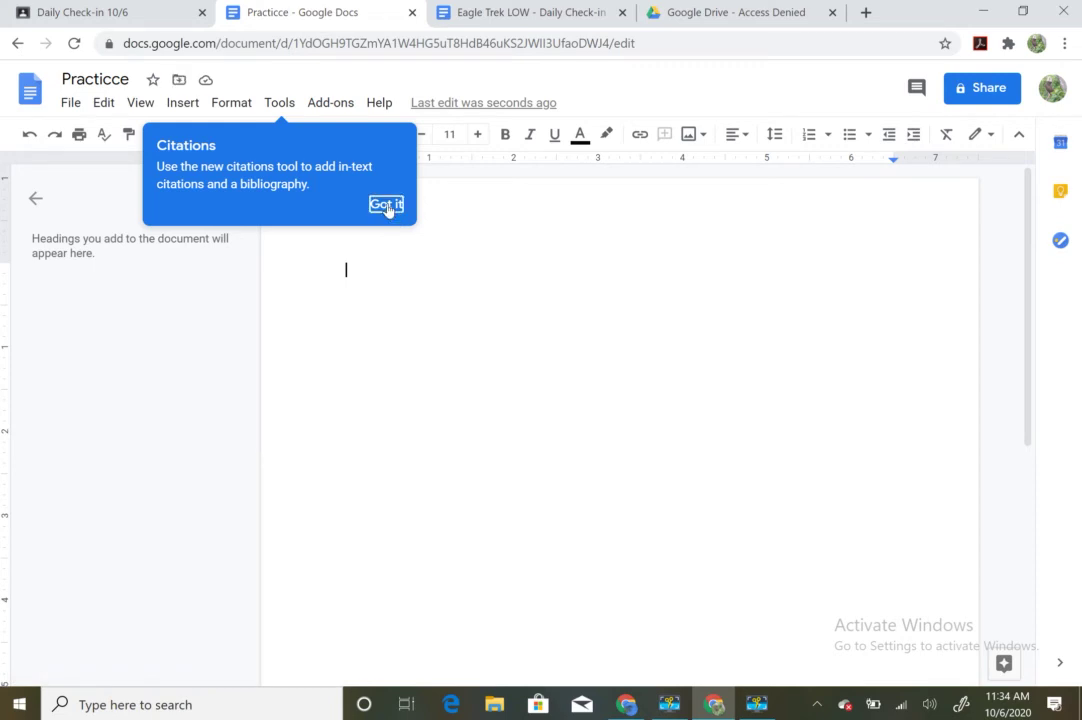
Step: Back in Google Classroom, attach the recent Drive document Practicce to Daily Check-in 10/6 and turn in the assignment
{"action": "left_click", "coordinate": [140, 12]}
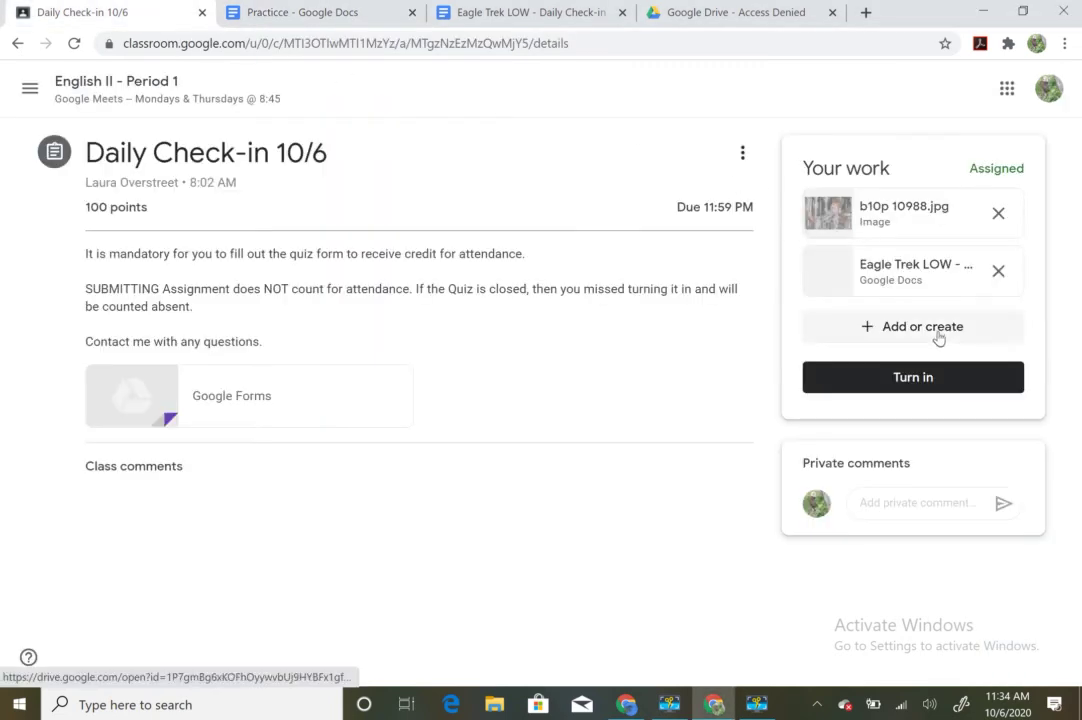
{"action": "left_click", "coordinate": [932, 337]}
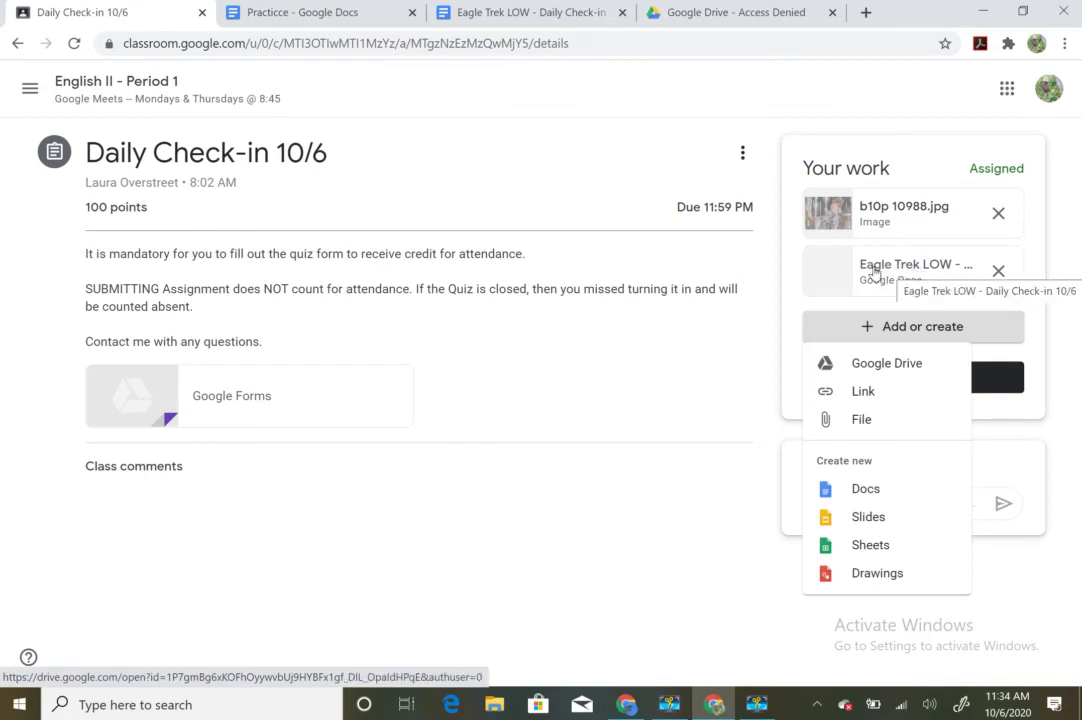
{"action": "left_click", "coordinate": [847, 424]}
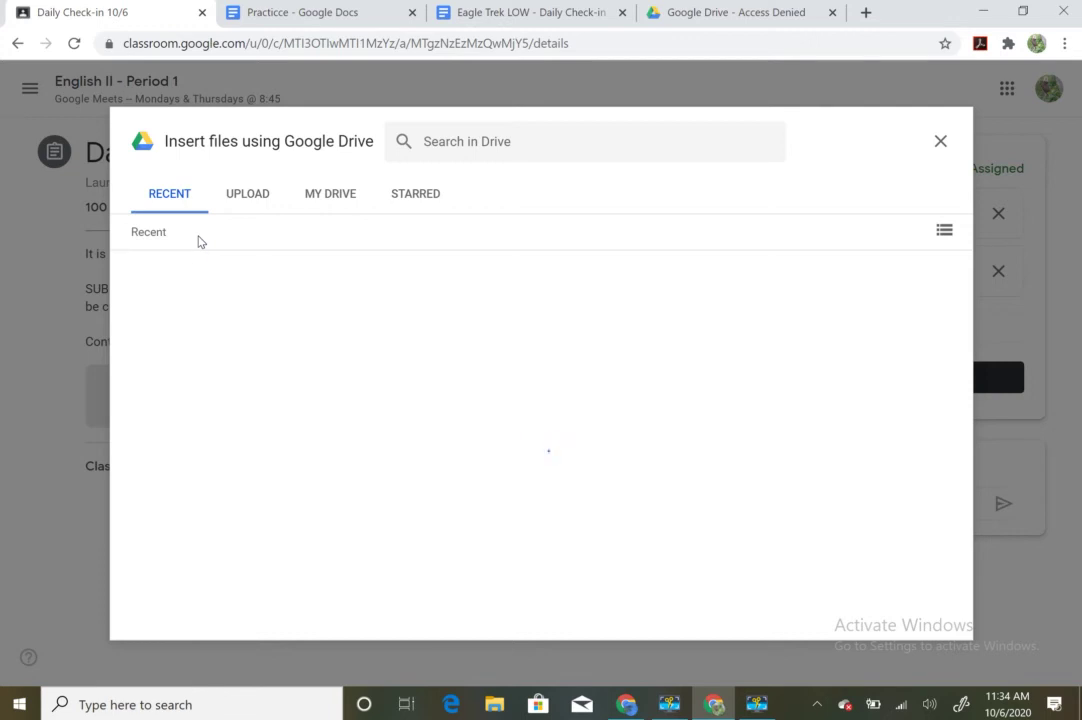
{"action": "left_click", "coordinate": [201, 367]}
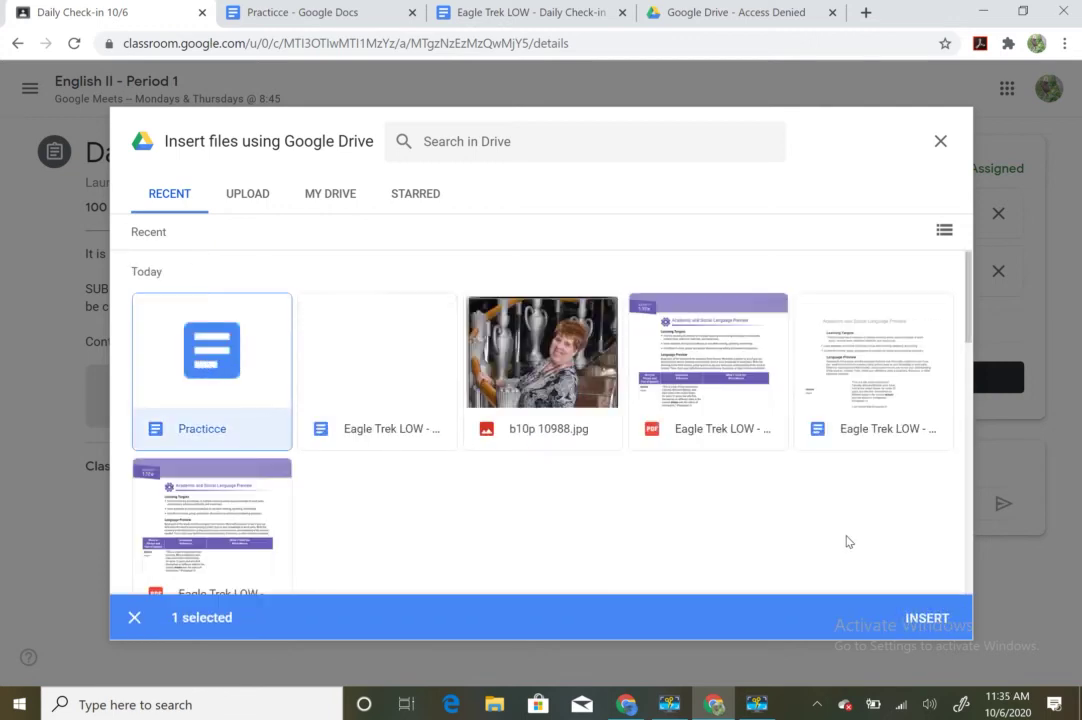
{"action": "left_click", "coordinate": [922, 620]}
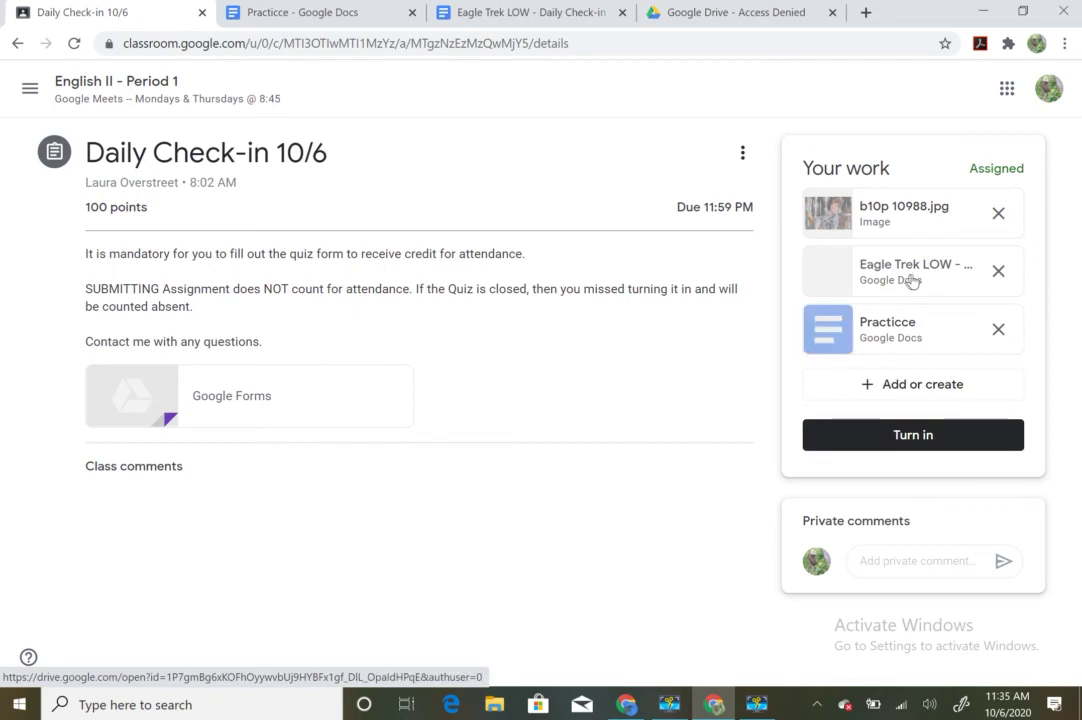
{"action": "left_click", "coordinate": [911, 441]}
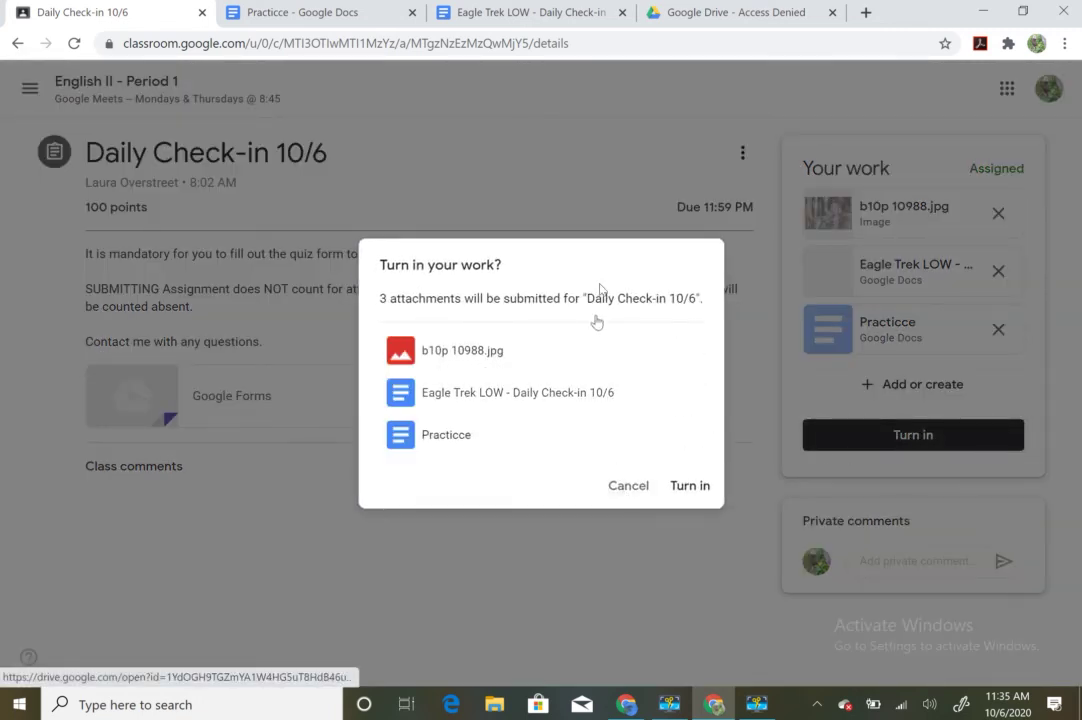
{"action": "left_click", "coordinate": [692, 487]}
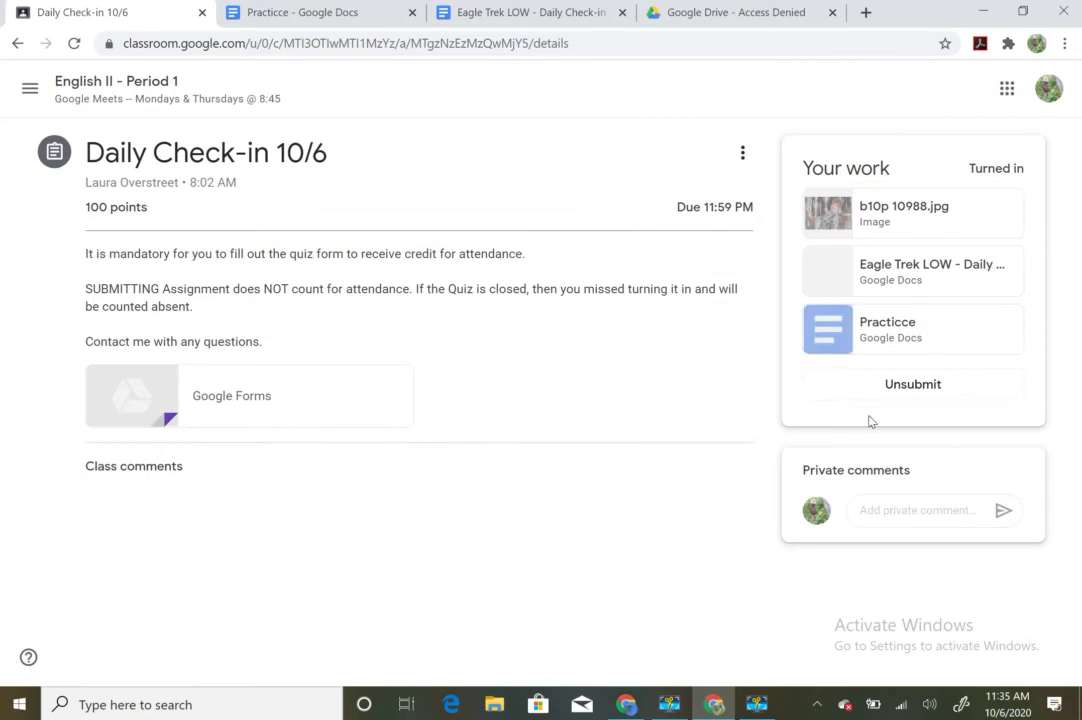
Step: Unsubmit Daily Check-in 10/6 and remove all three attachments from it, finishing on the Classes overview
{"action": "left_click", "coordinate": [949, 386]}
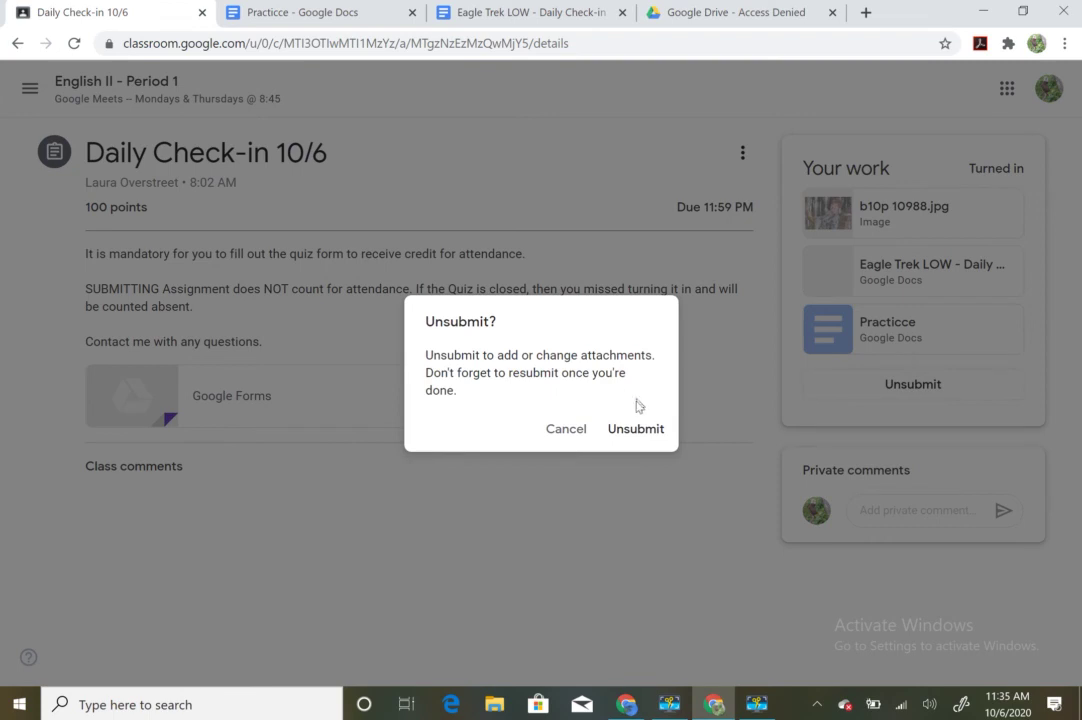
{"action": "left_click", "coordinate": [638, 438]}
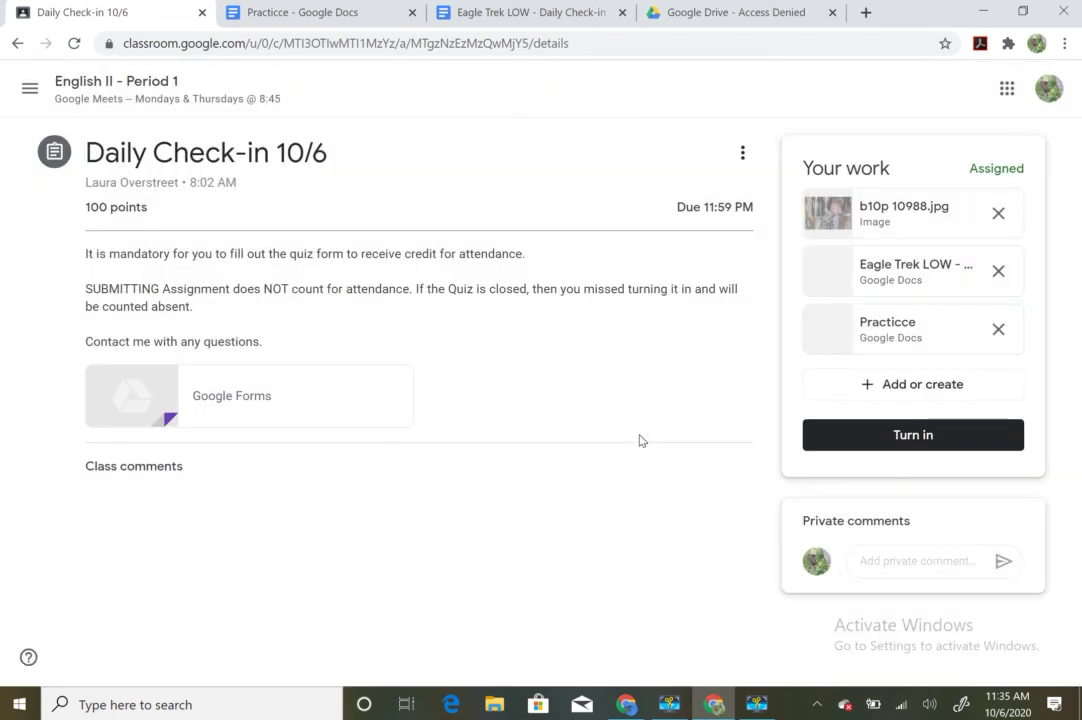
{"action": "left_click", "coordinate": [997, 331]}
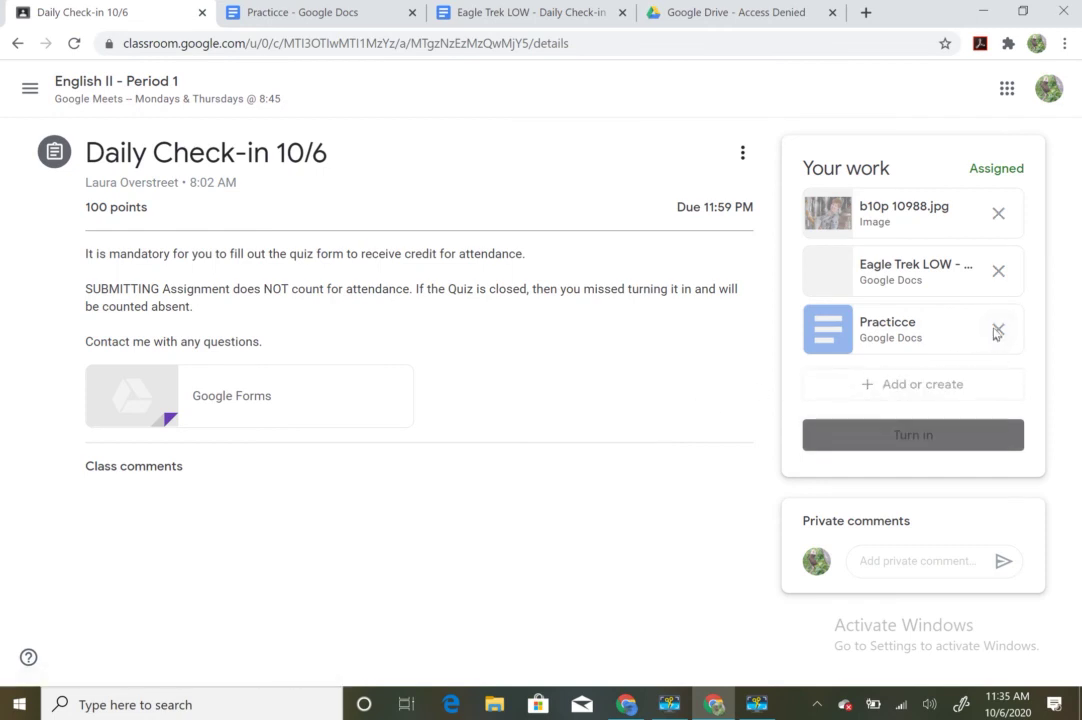
{"action": "left_click", "coordinate": [998, 272]}
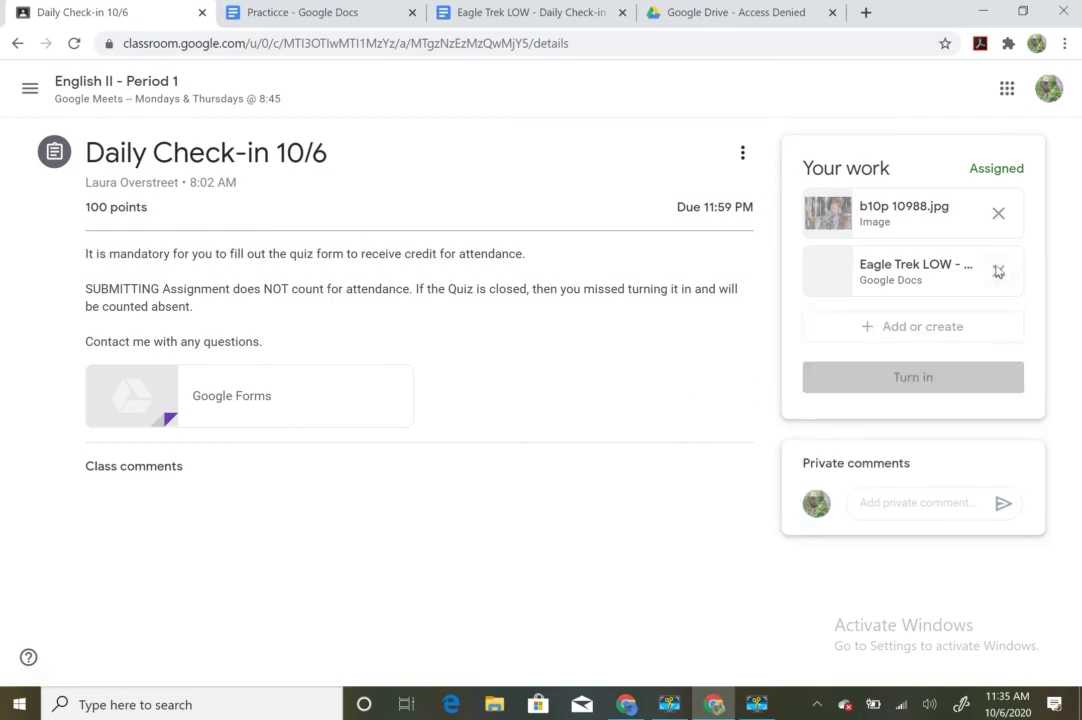
{"action": "left_click", "coordinate": [998, 215]}
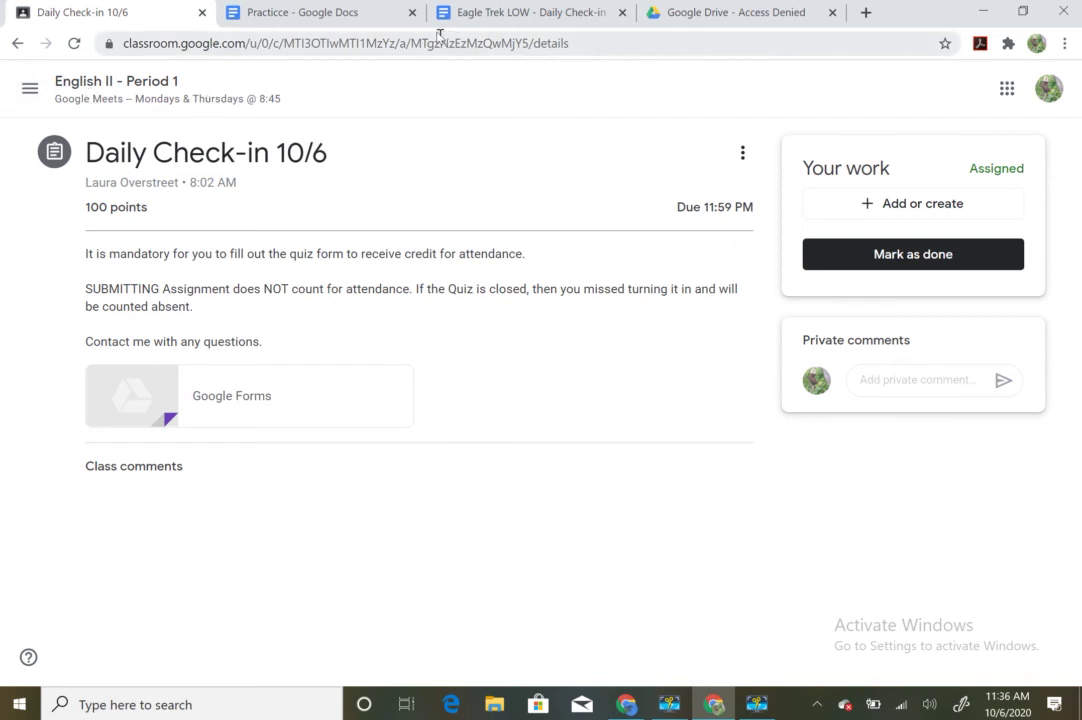
{"action": "left_click", "coordinate": [31, 89]}
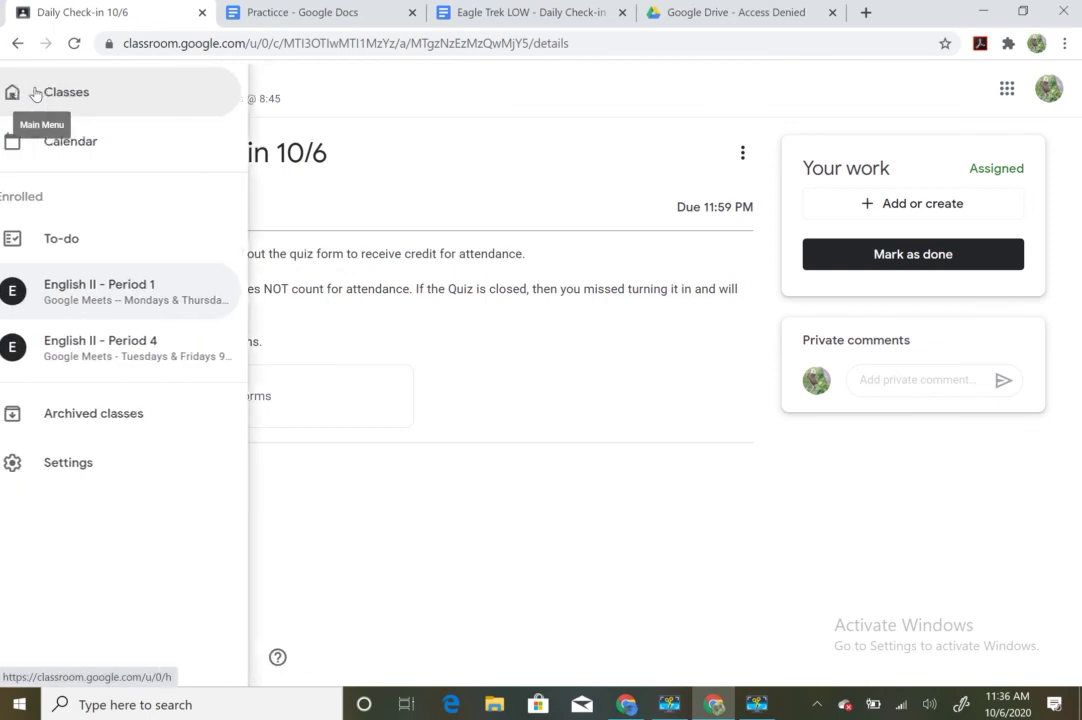
{"action": "left_click", "coordinate": [127, 117]}
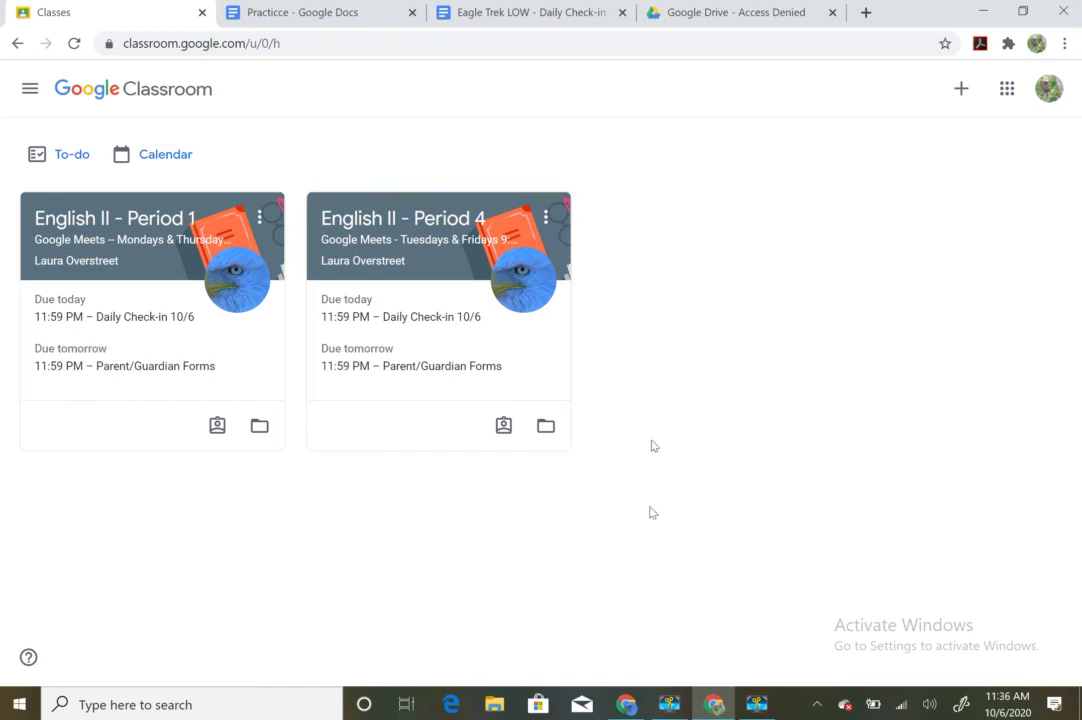
Step: View the teacher account's Classes page and a new tab in the other Chrome window, and return to the student's Classes page
{"action": "left_click", "coordinate": [622, 704]}
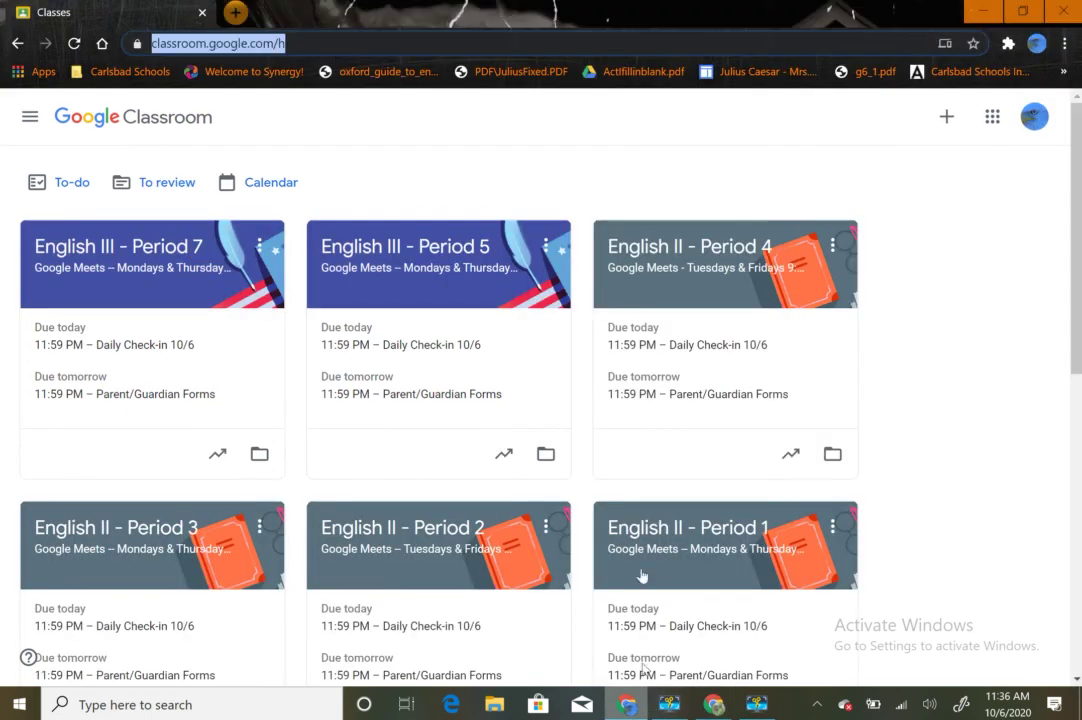
{"action": "left_click", "coordinate": [245, 13]}
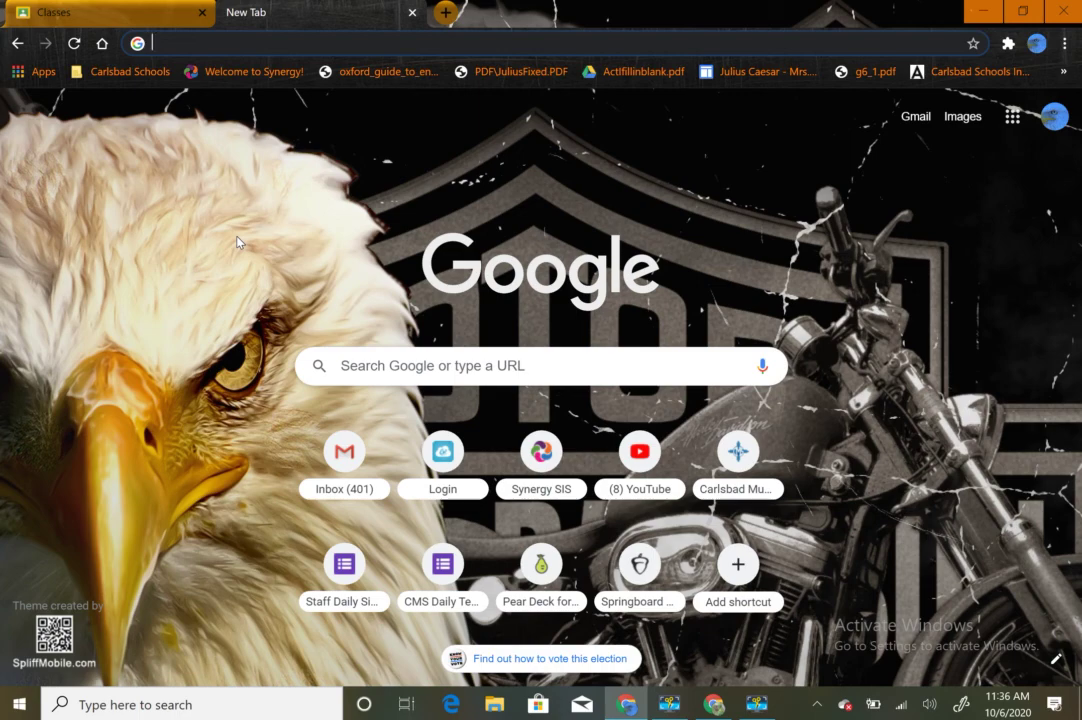
{"action": "left_click", "coordinate": [116, 28]}
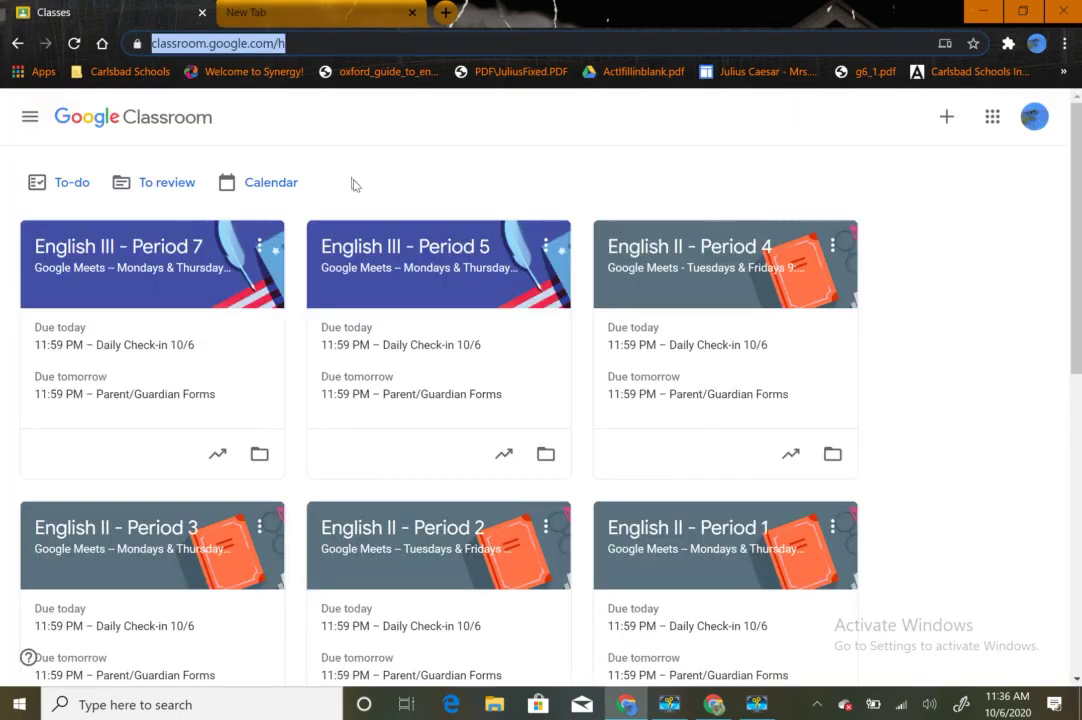
{"action": "left_click", "coordinate": [314, 14]}
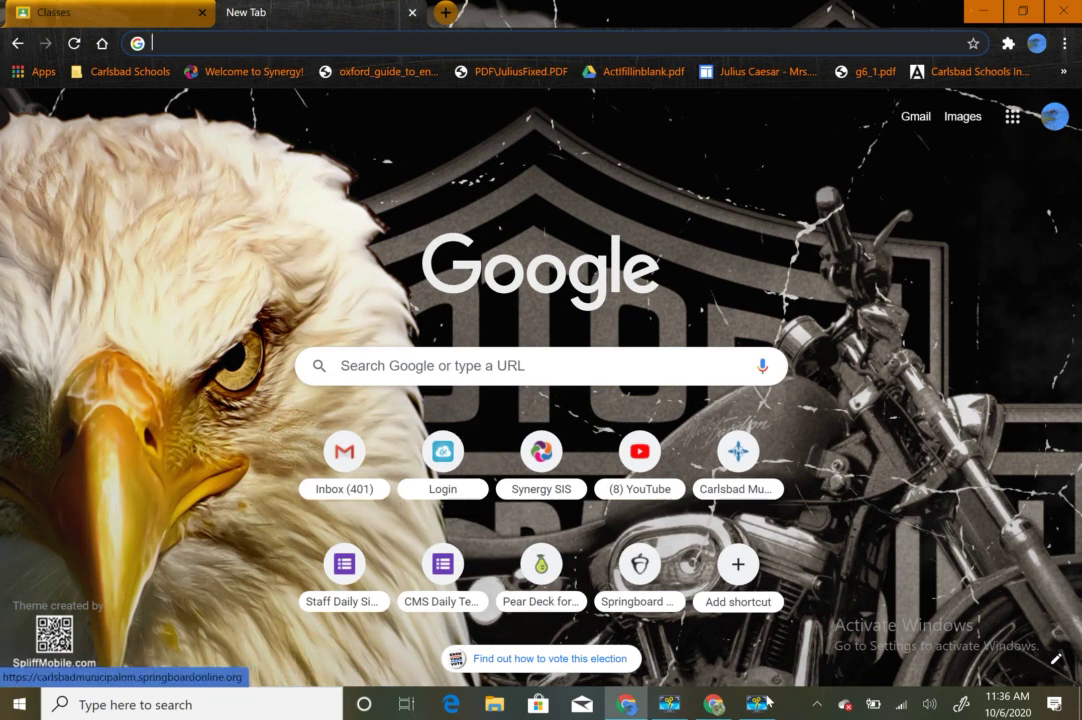
{"action": "mouse_move", "coordinate": [667, 700]}
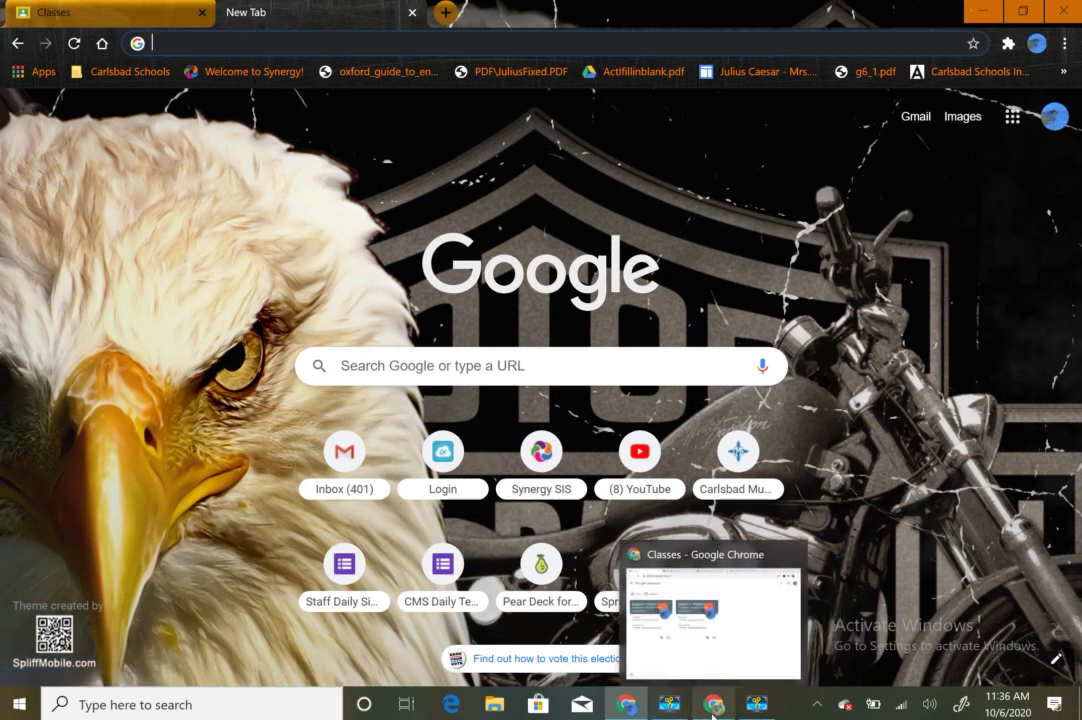
{"action": "left_click", "coordinate": [714, 620]}
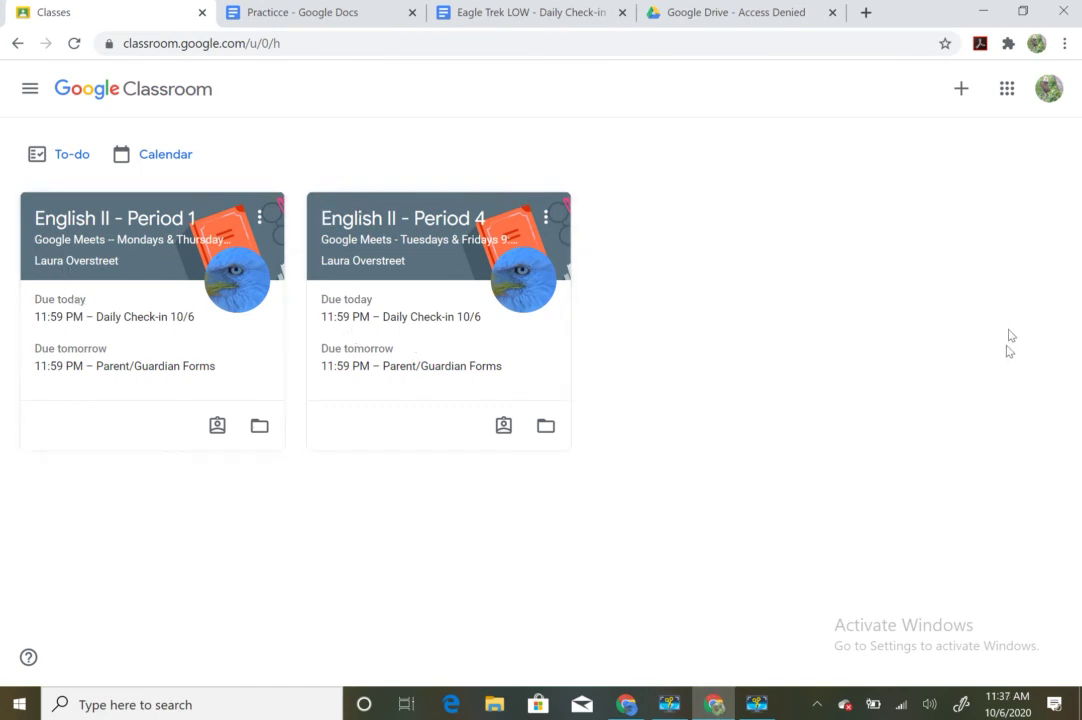
Step: Review the student's work list and the Classwork page for English II - Period 4, and return to the Classes overview
{"action": "left_click", "coordinate": [503, 428]}
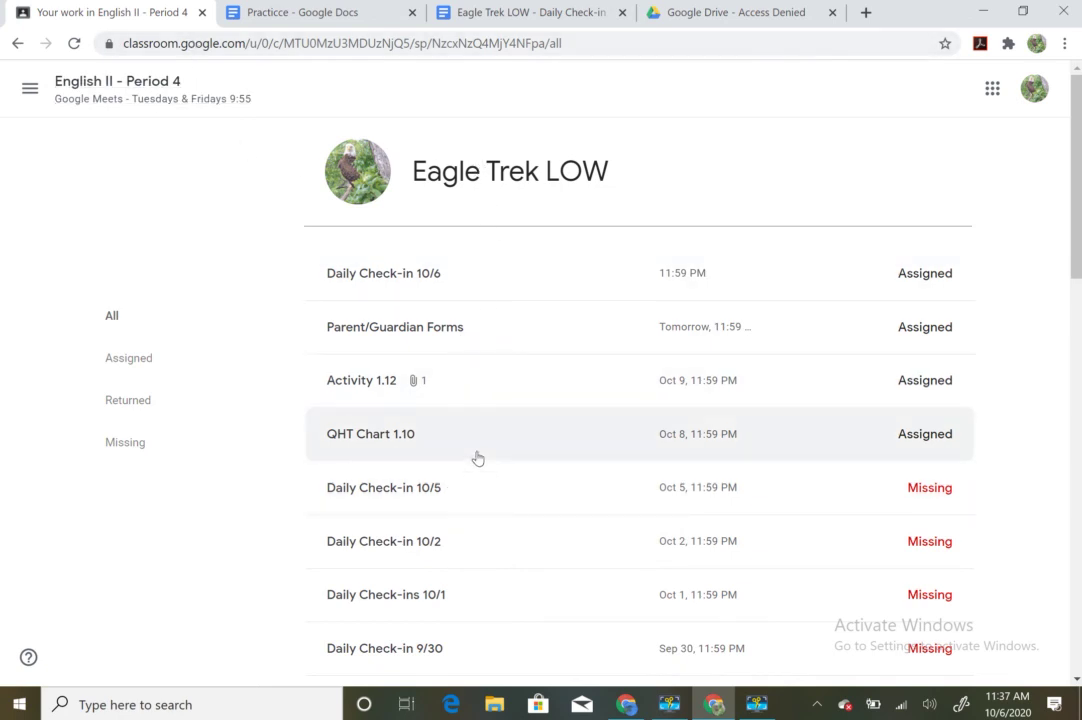
{"action": "left_click", "coordinate": [121, 80]}
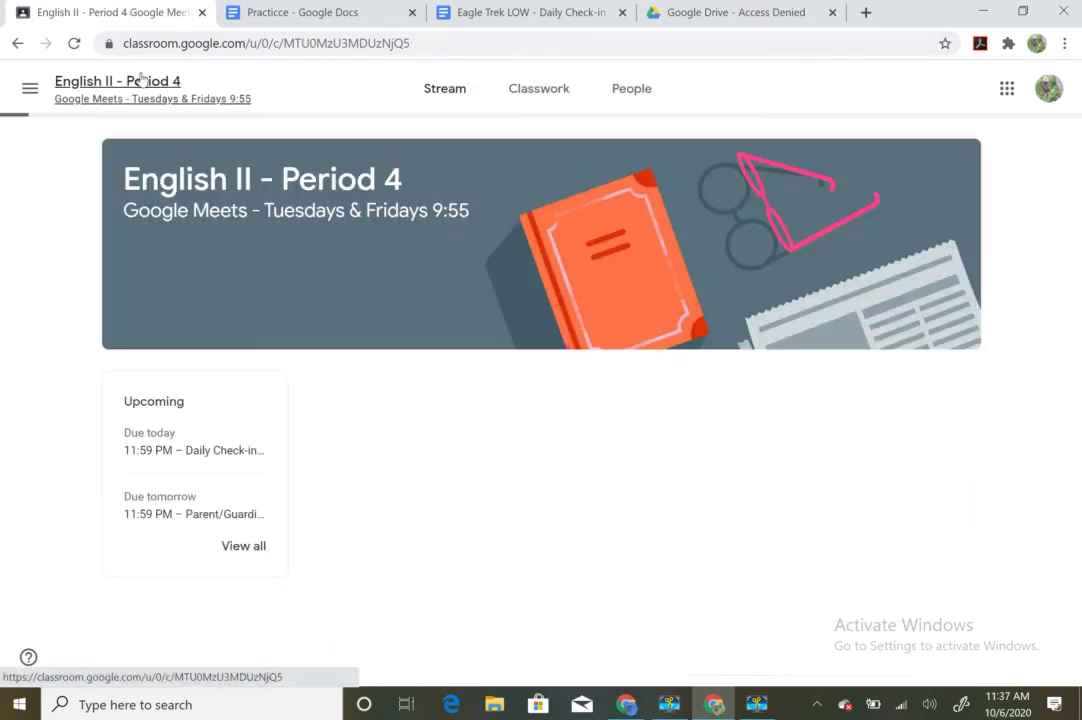
{"action": "left_click", "coordinate": [536, 108]}
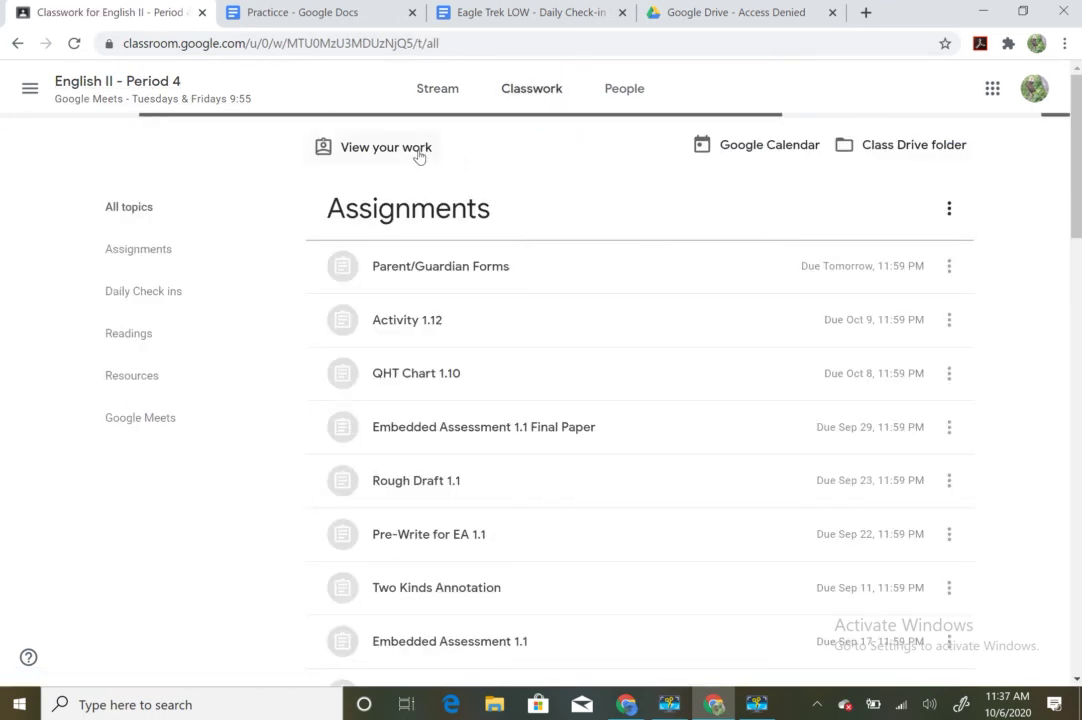
{"action": "left_click", "coordinate": [31, 92]}
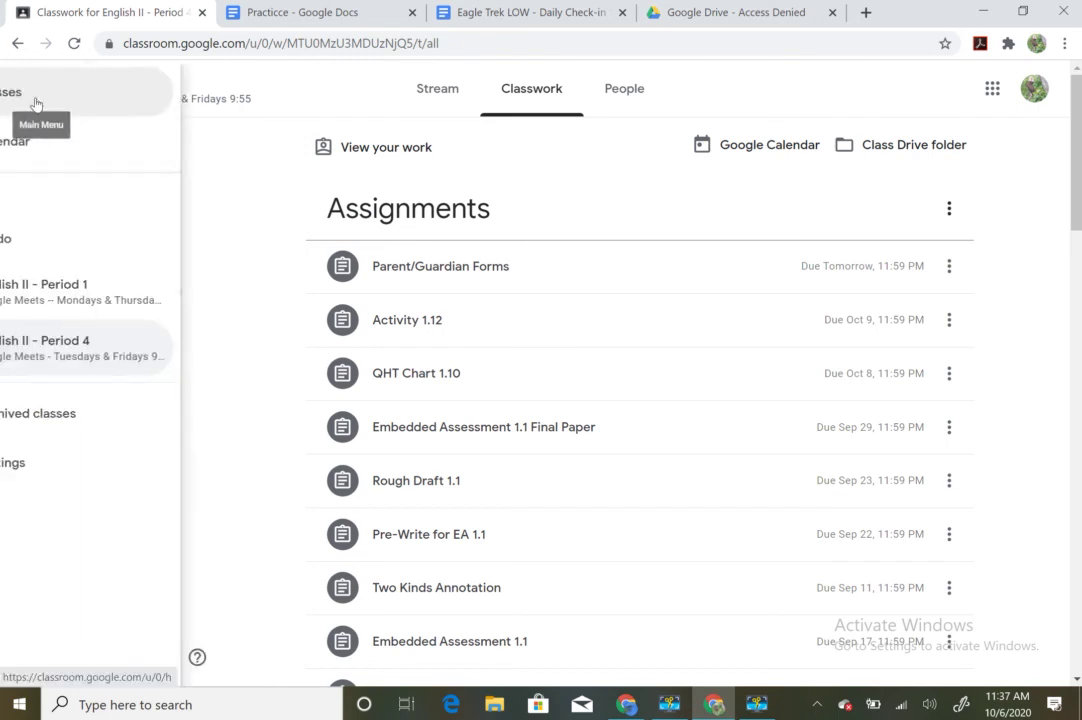
{"action": "left_click", "coordinate": [38, 104]}
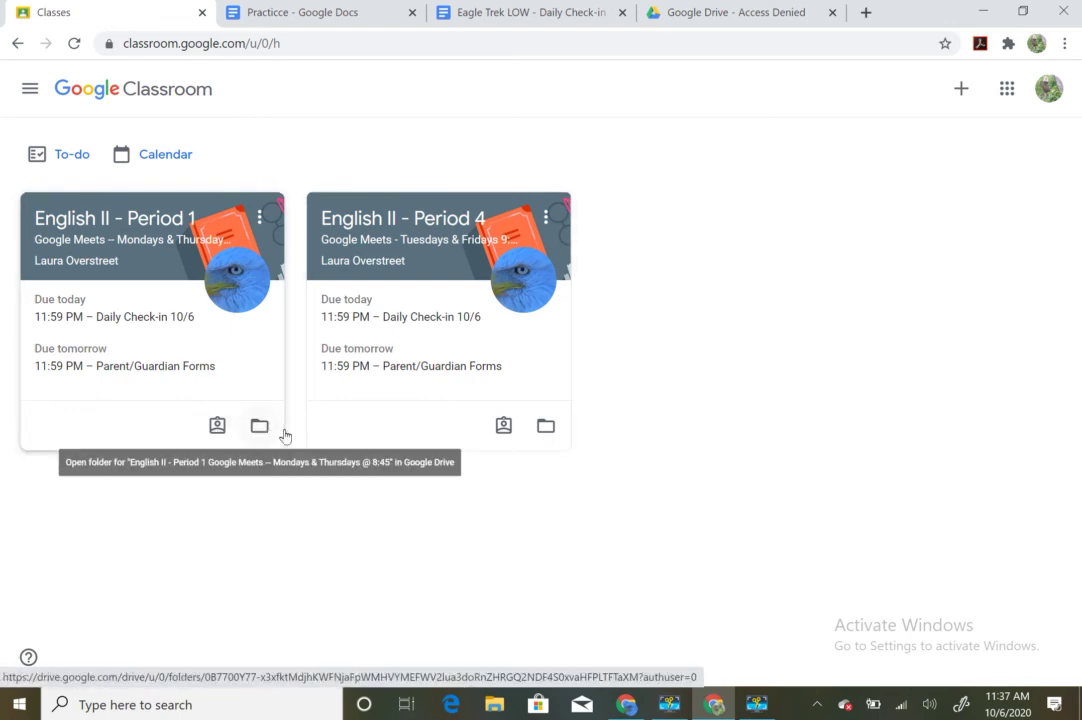
Step: View the files in the English II - Period 4 class folder in Google Drive and close the folder
{"action": "left_click", "coordinate": [546, 428]}
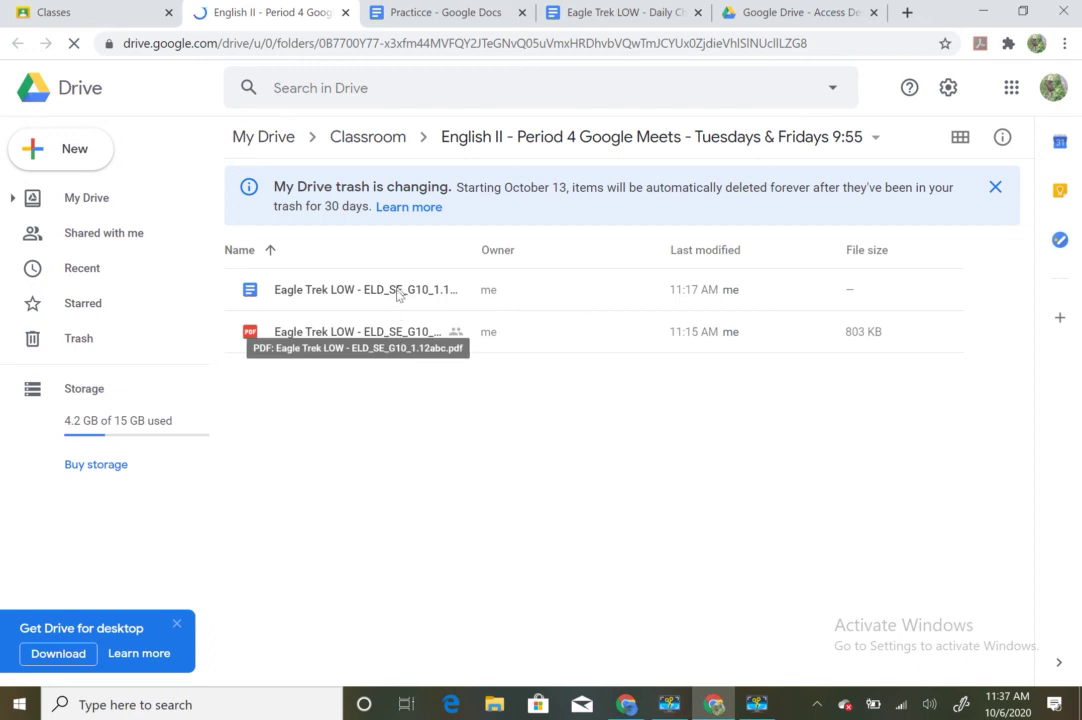
{"action": "left_click", "coordinate": [345, 13]}
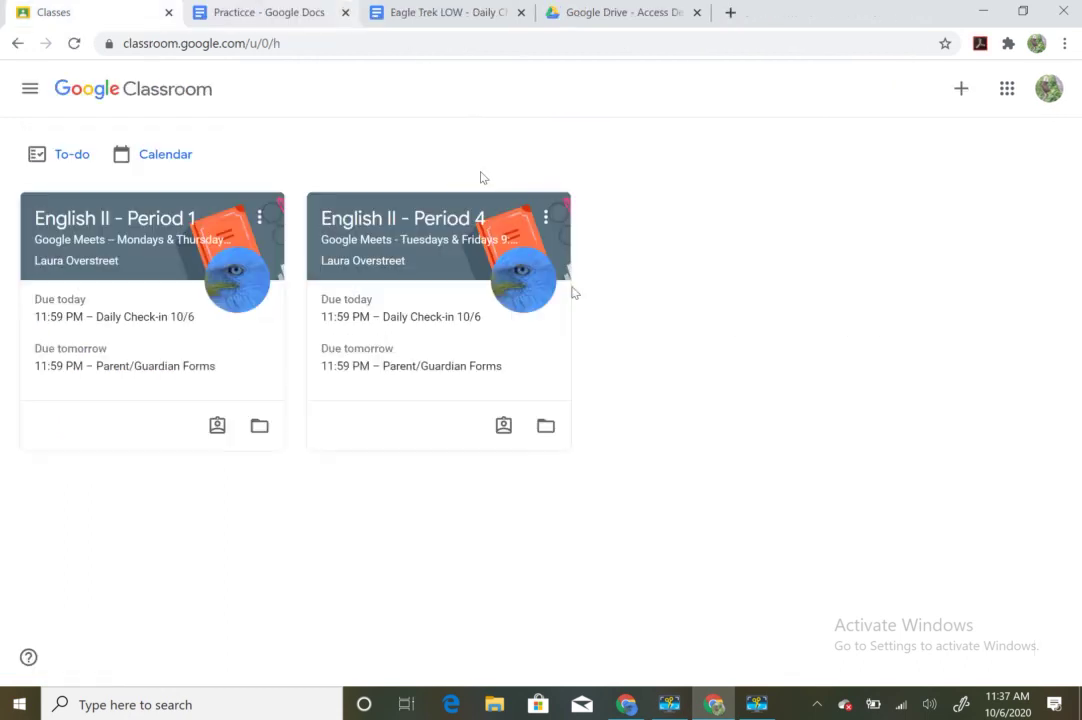
{"action": "left_click", "coordinate": [760, 708]}
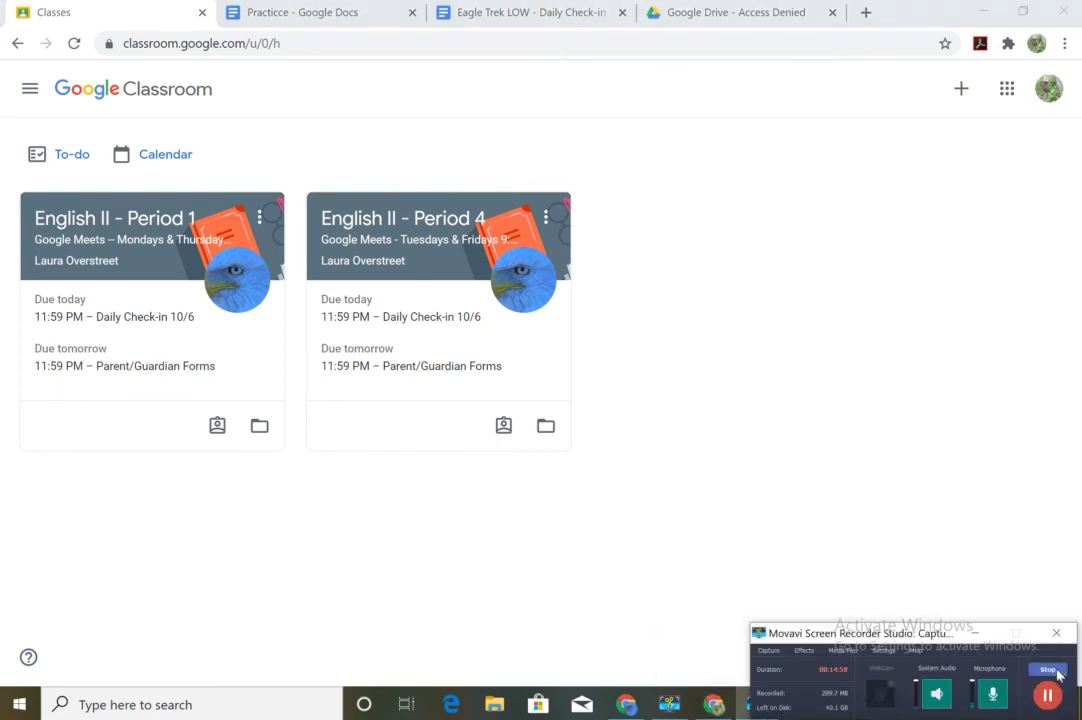